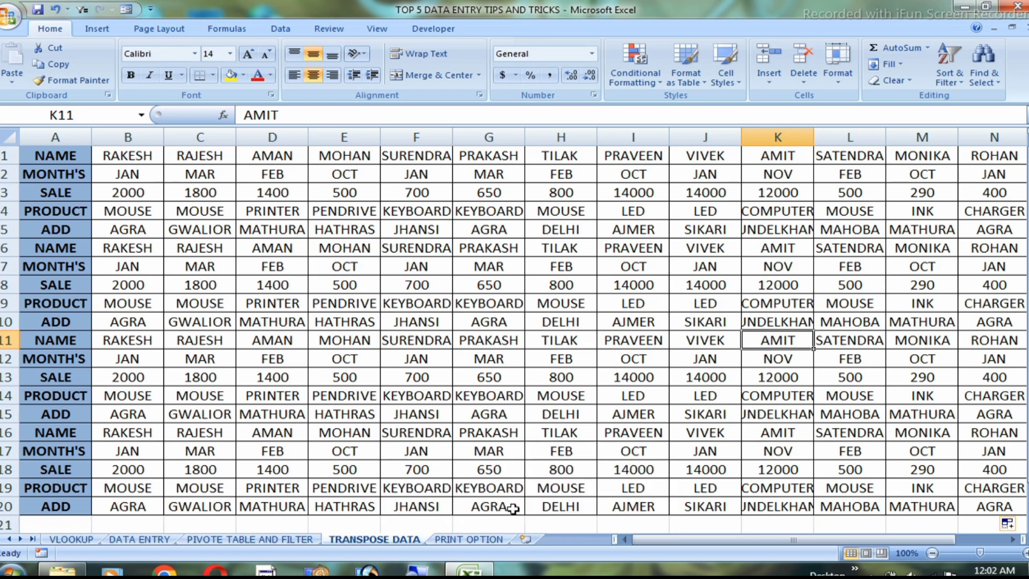
Open the VLOOKUP sheet and examine the name, address and Adhar number entries, including those of the record in row 5
{"action": "left_click", "coordinate": [70, 539]}
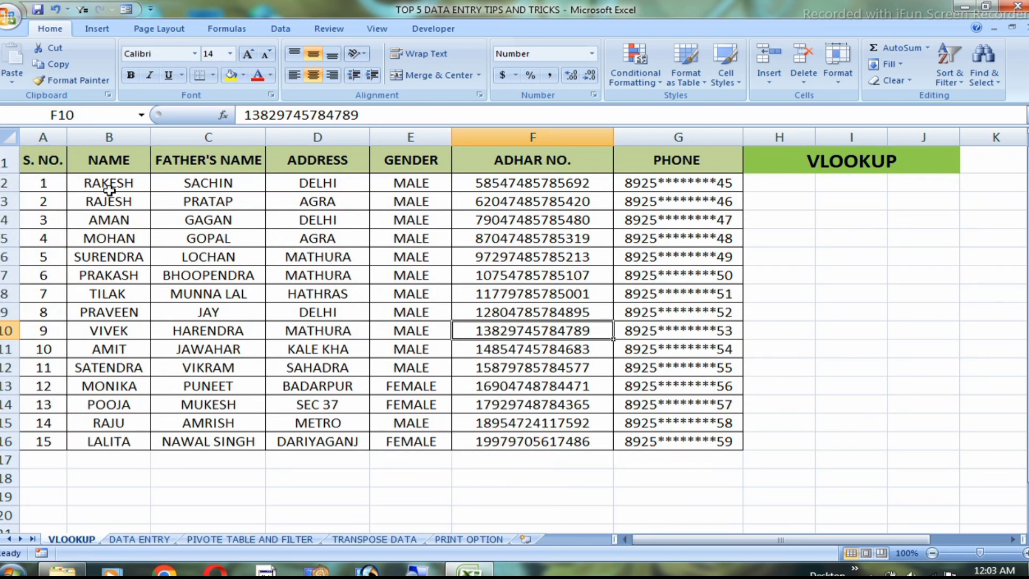
{"action": "left_click_drag", "start_coordinate": [113, 189], "coordinate": [125, 407]}
{"action": "left_click", "coordinate": [127, 348]}
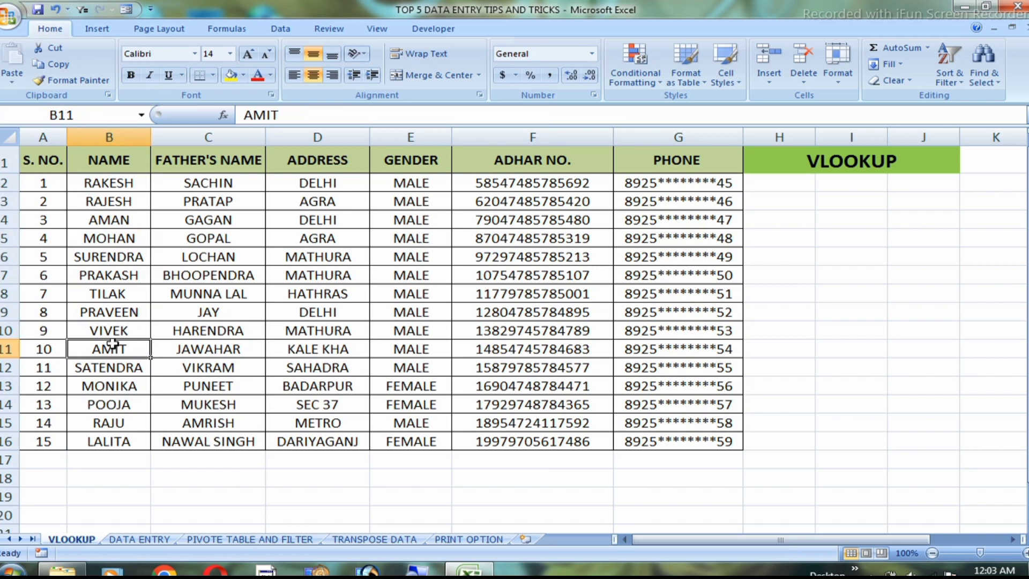
{"action": "left_click", "coordinate": [104, 315]}
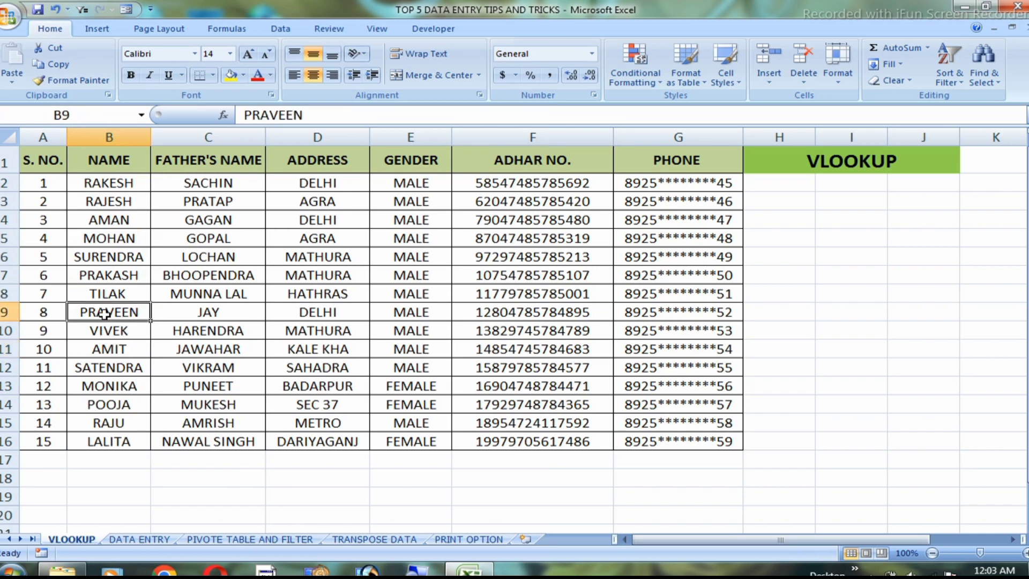
{"action": "left_click", "coordinate": [313, 202]}
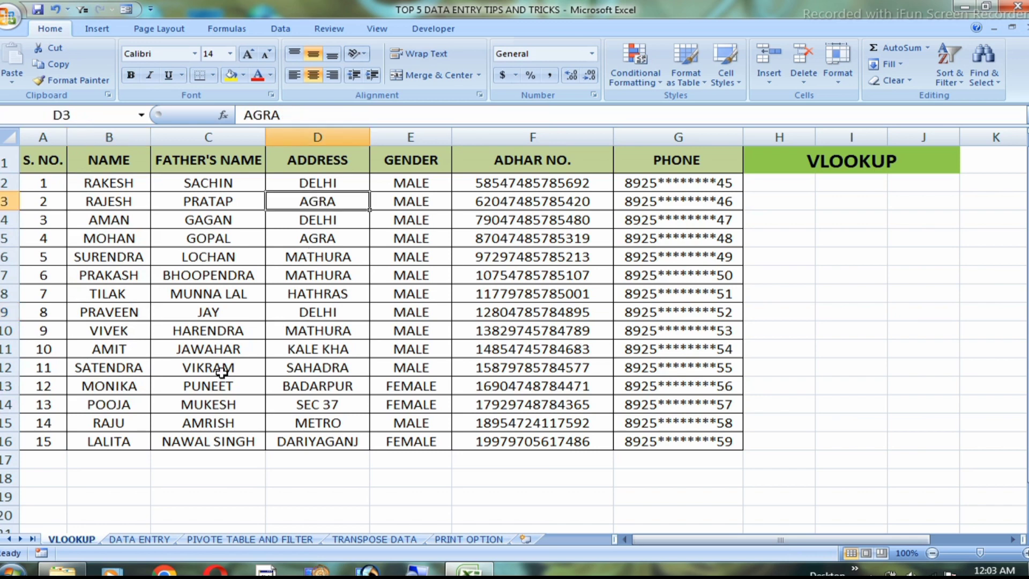
{"action": "left_click", "coordinate": [100, 243]}
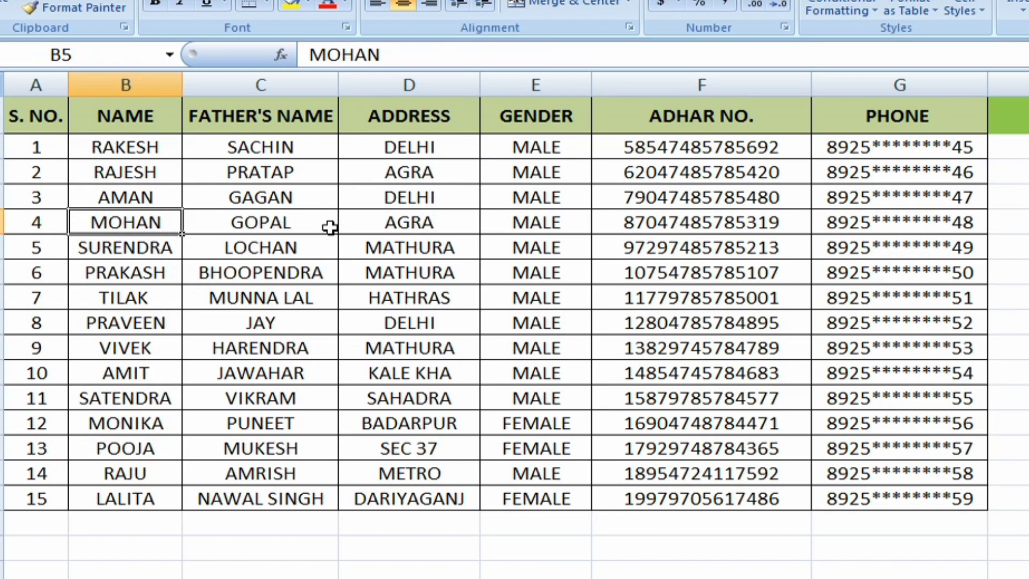
{"action": "left_click", "coordinate": [399, 222]}
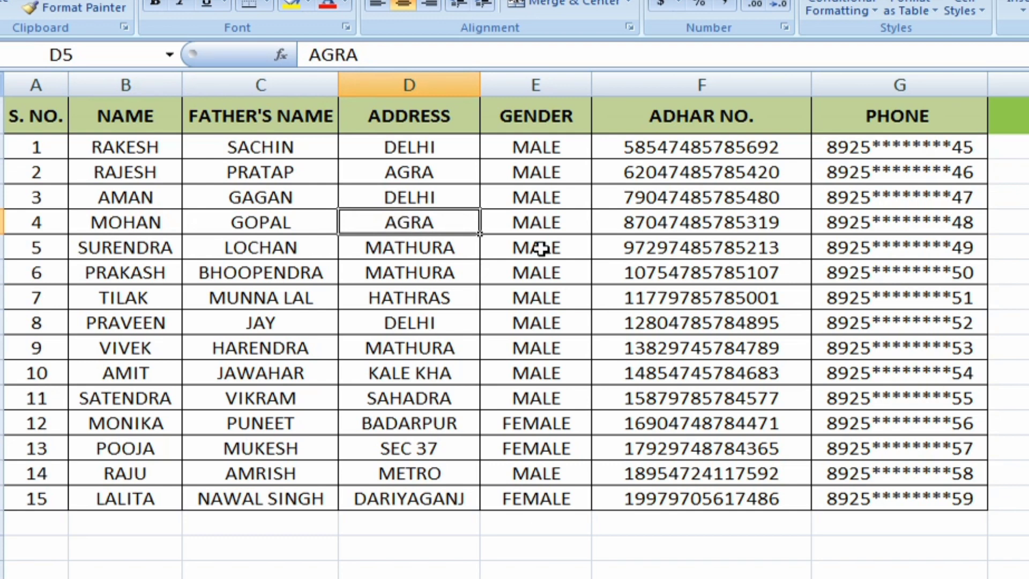
{"action": "left_click", "coordinate": [717, 227]}
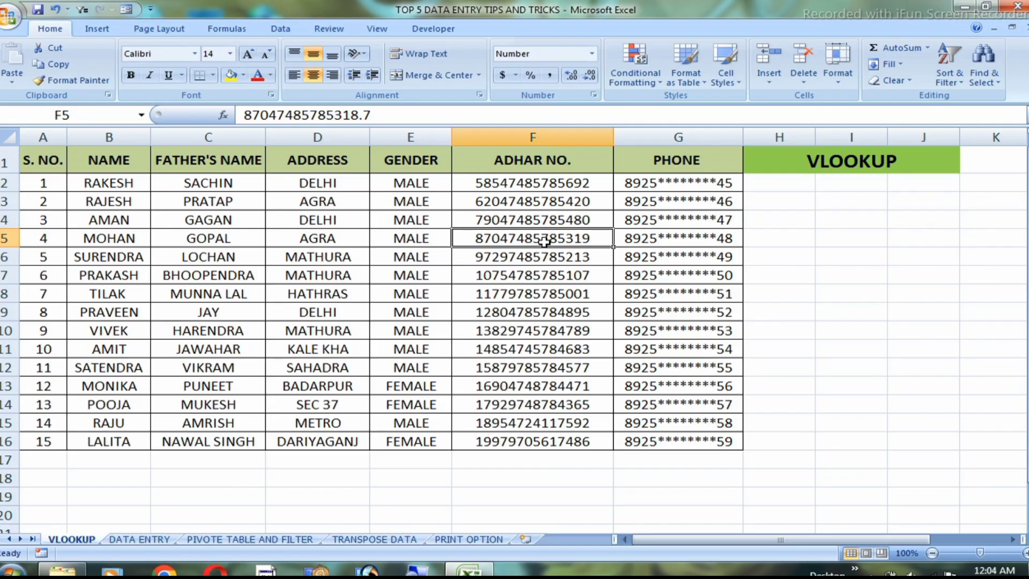
Start a VLOOKUP formula in I7 with the person's name from B5 as the quoted lookup value
{"action": "left_click", "coordinate": [830, 278]}
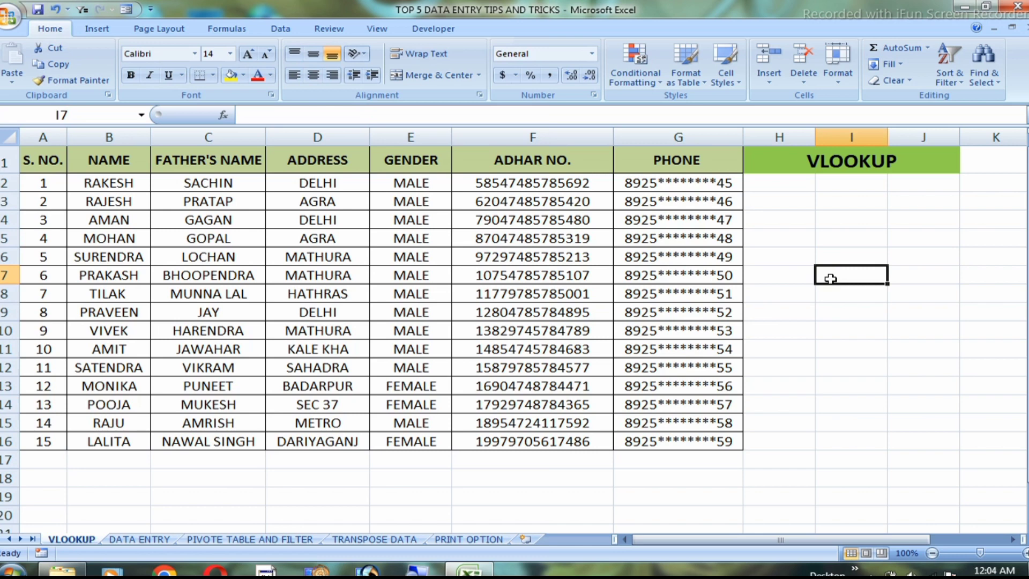
{"action": "type", "text": "="}
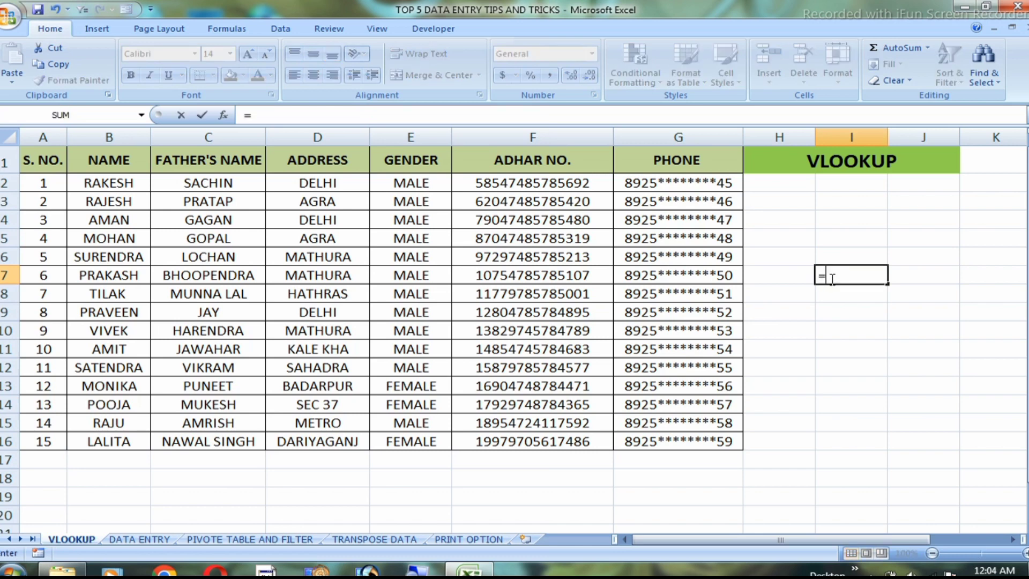
{"action": "type", "text": "VL"}
{"action": "key", "text": "Tab"}
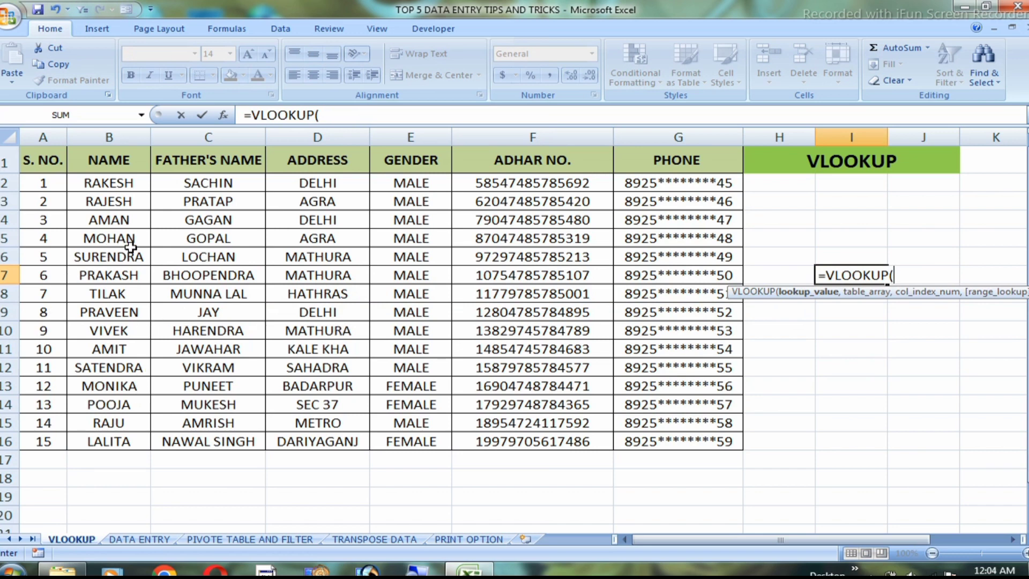
{"action": "type", "text": "\"MOHAN"}
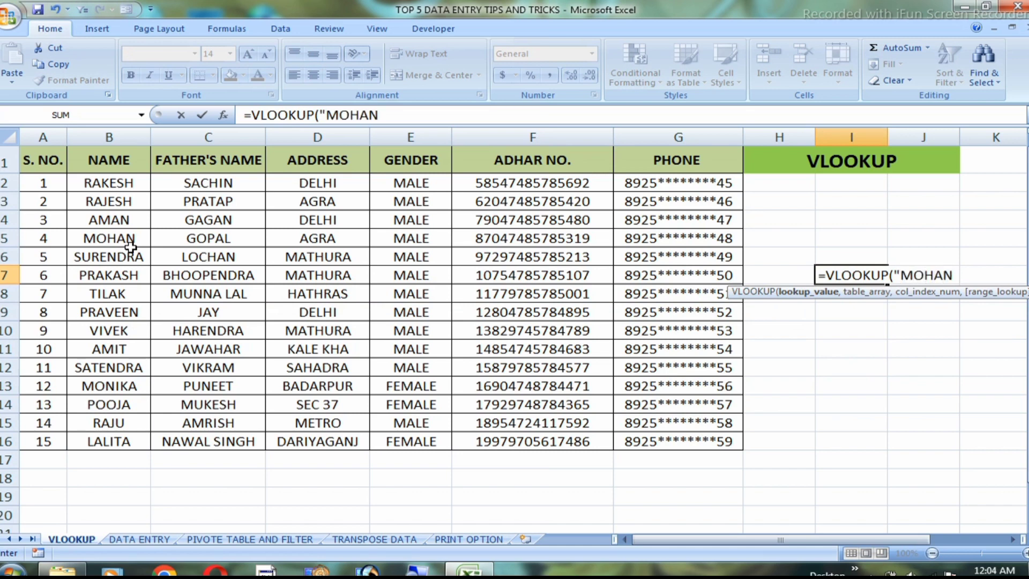
{"action": "type", "text": "\","}
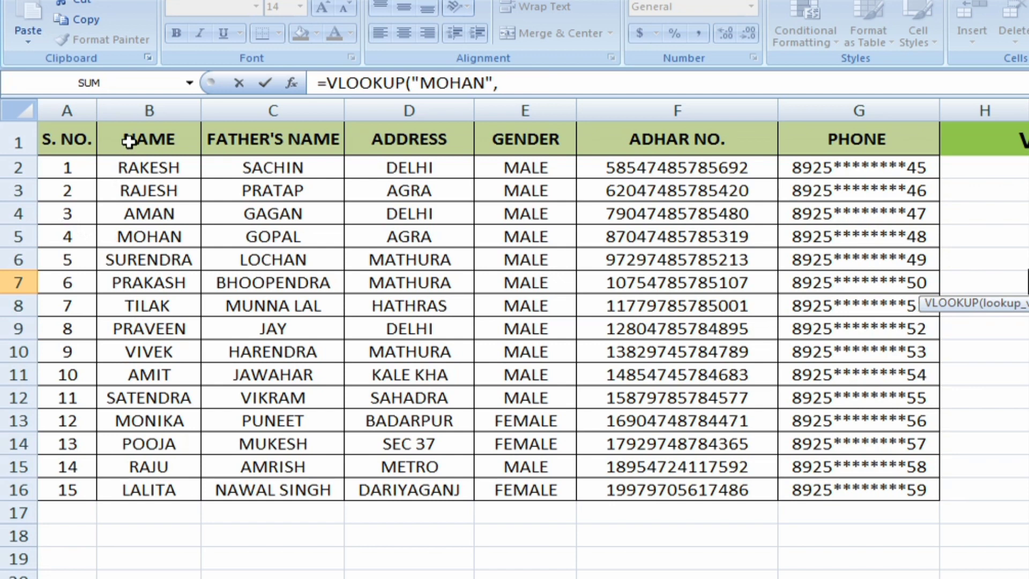
Try extending the table array from B1 down and across to the edges of the filled cells, covering B1:J16
{"action": "left_click_drag", "start_coordinate": [128, 142], "coordinate": [916, 495]}
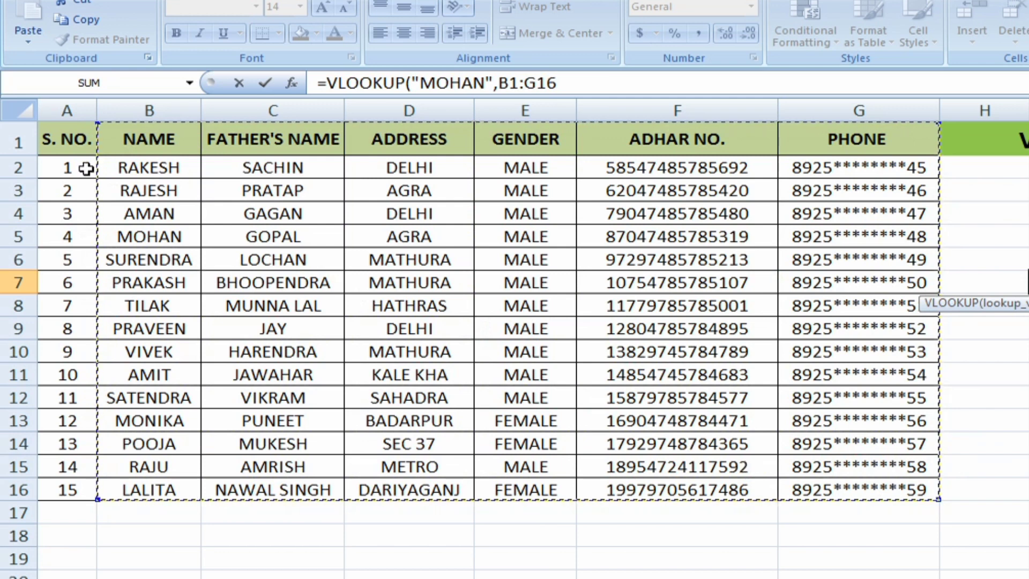
{"action": "left_click", "coordinate": [157, 141]}
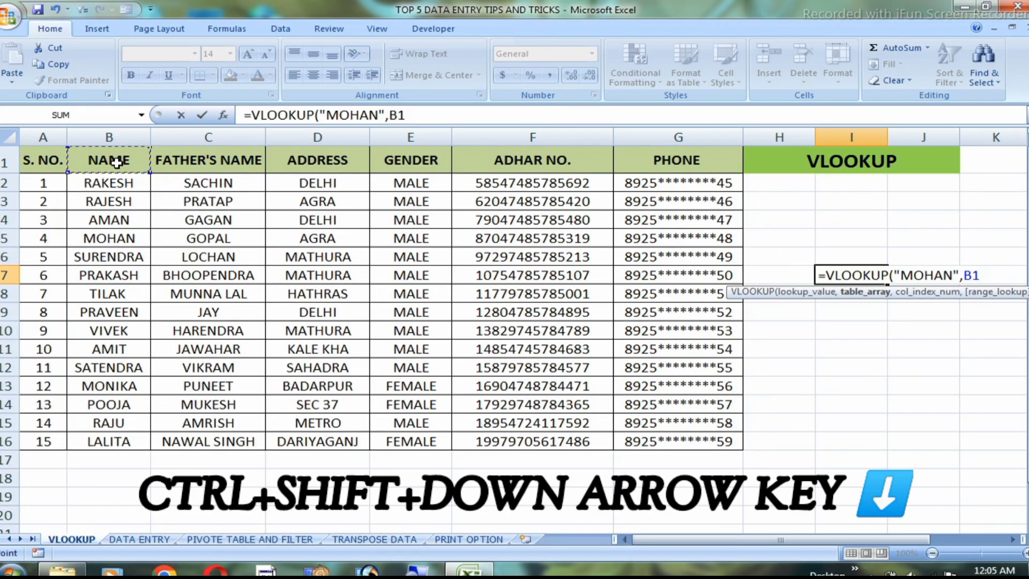
{"action": "key", "text": "ctrl+shift+Down"}
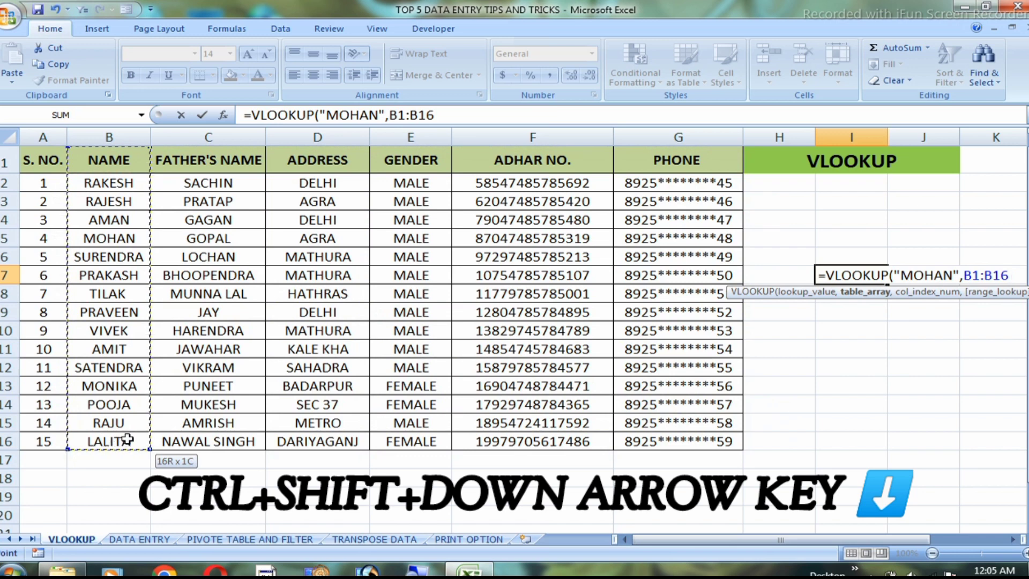
{"action": "key", "text": "ctrl+shift+Right"}
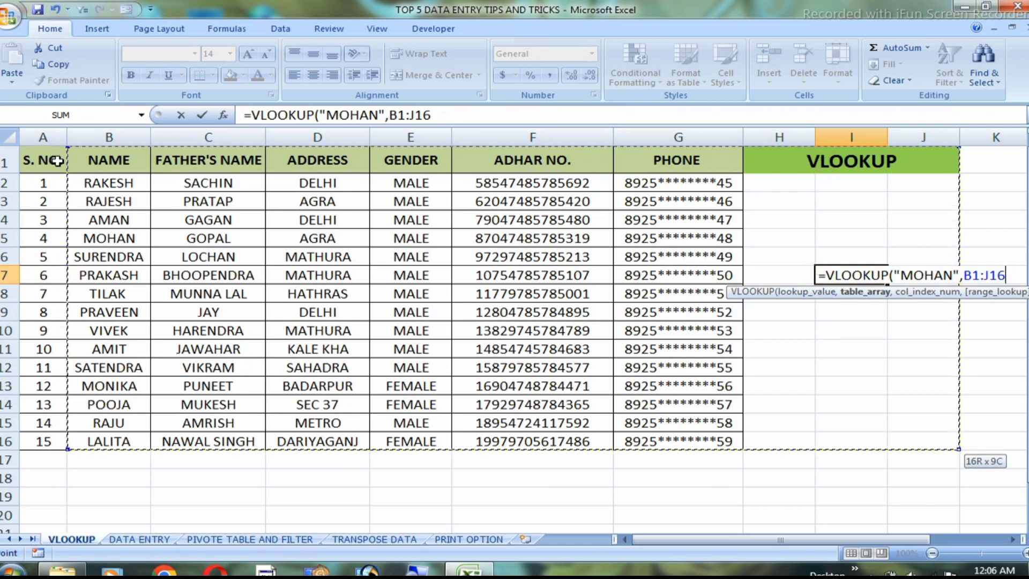
Set the lookup's table array to B1:G16 and its column index to 5
{"action": "left_click_drag", "start_coordinate": [123, 159], "coordinate": [692, 438]}
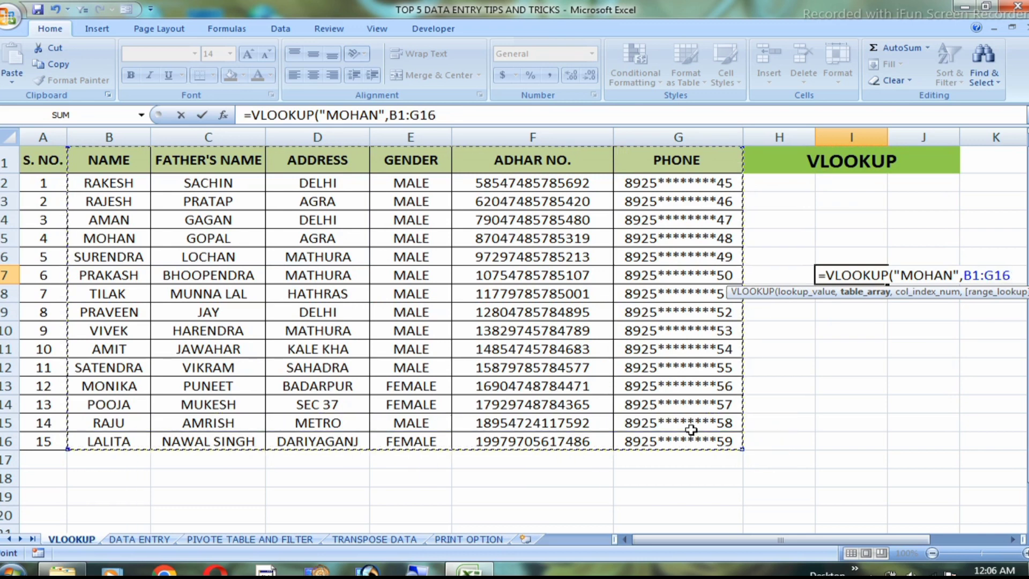
{"action": "type", "text": ","}
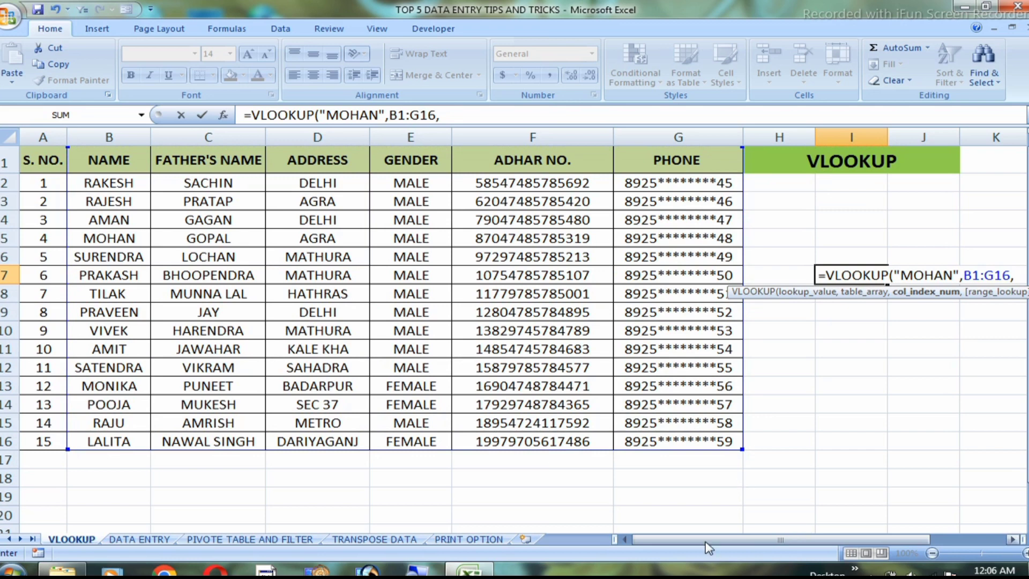
{"action": "left_click_drag", "start_coordinate": [706, 540], "coordinate": [745, 540]}
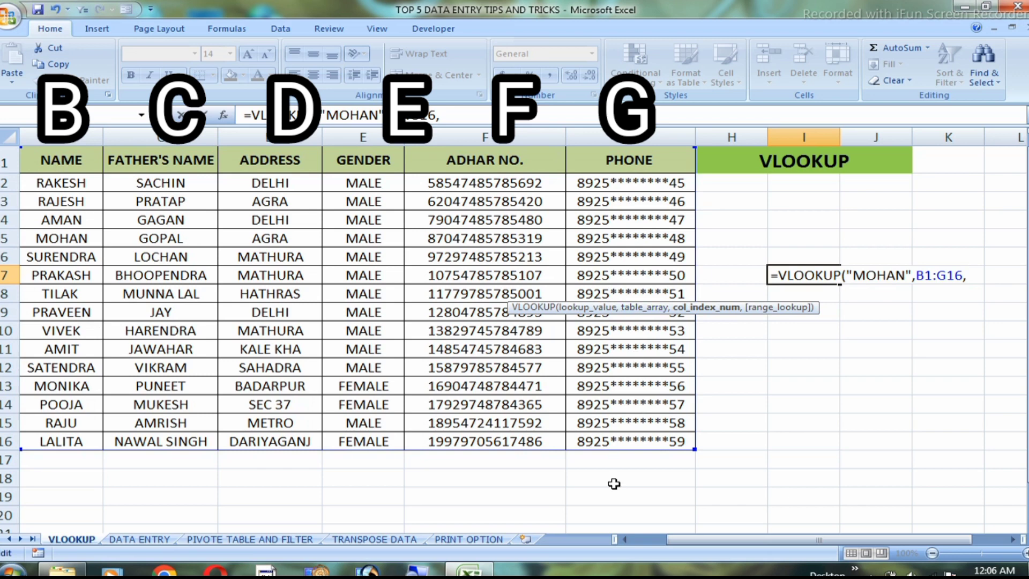
{"action": "left_click_drag", "start_coordinate": [689, 544], "coordinate": [654, 544]}
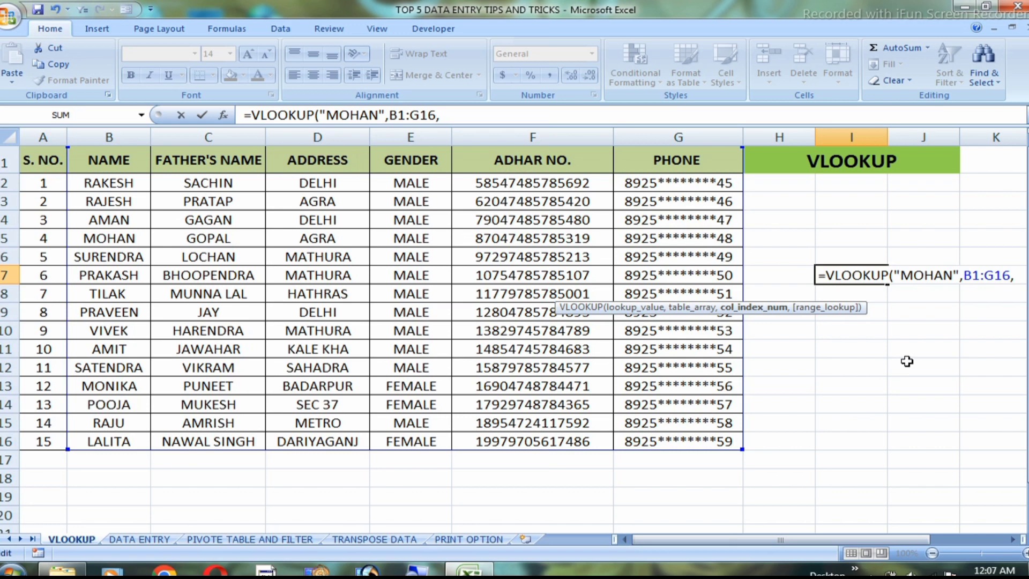
{"action": "type", "text": "5,"}
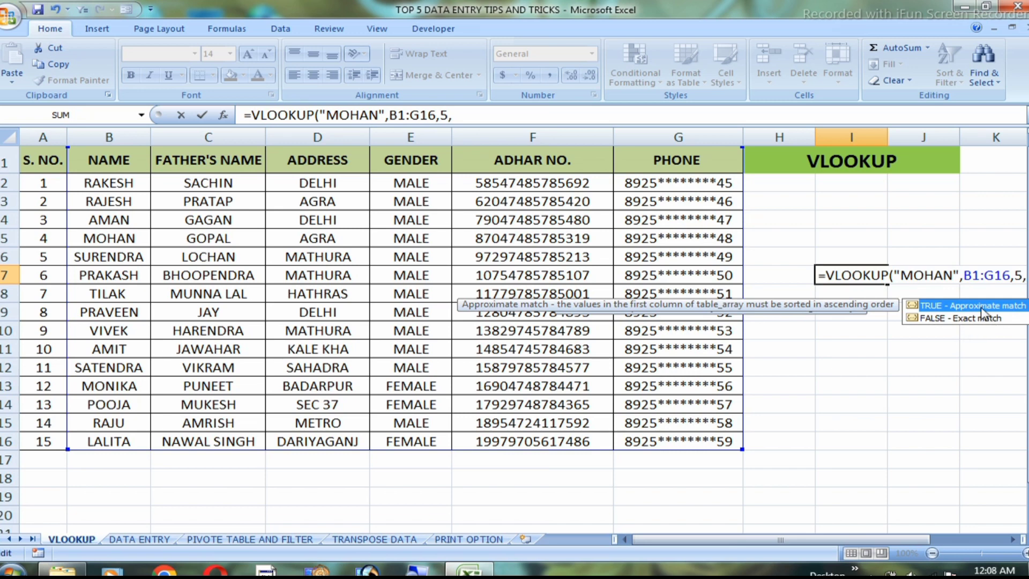
Complete the I7 lookup formula with 0 for an exact match and enter it
{"action": "type", "text": "0)"}
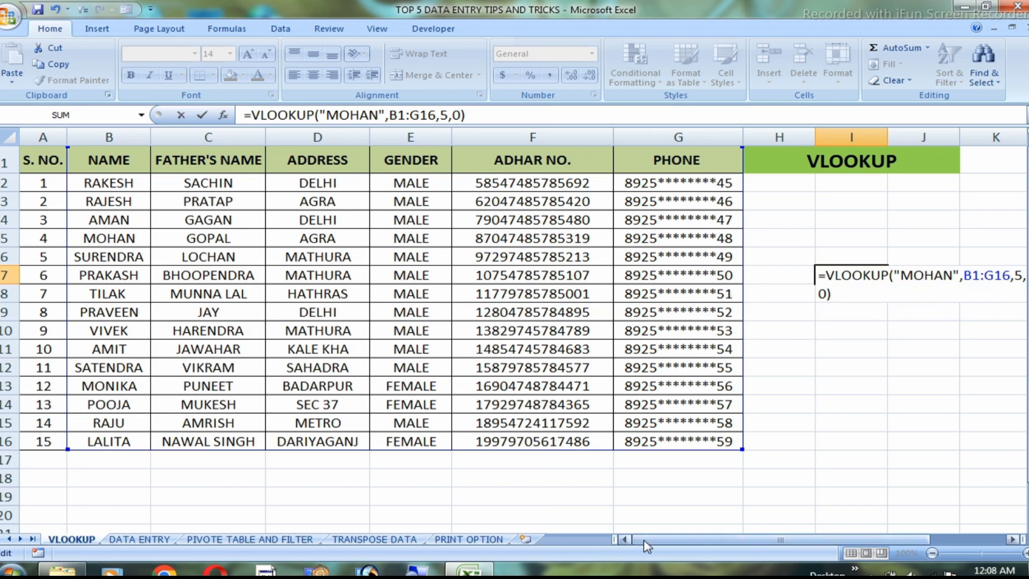
{"action": "left_click_drag", "start_coordinate": [649, 540], "coordinate": [687, 546]}
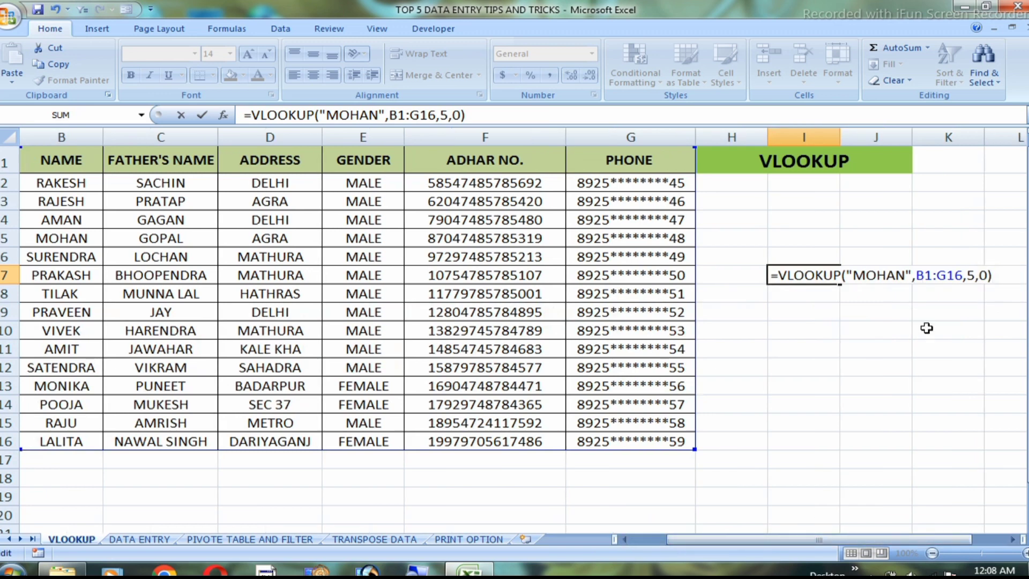
{"action": "key", "text": "Return"}
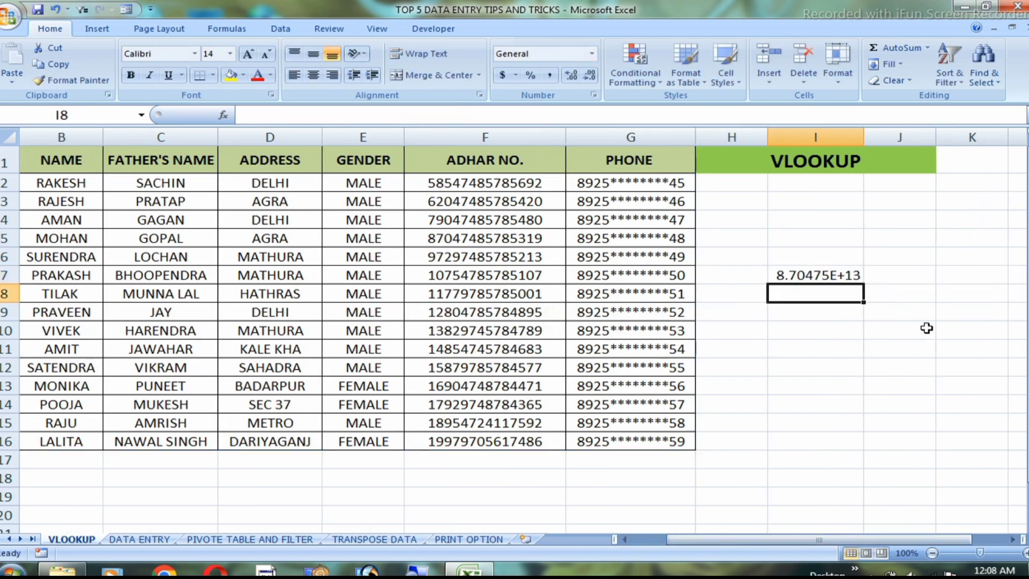
Format the lookup result in I7 as Number with no decimal places
{"action": "left_click", "coordinate": [816, 275]}
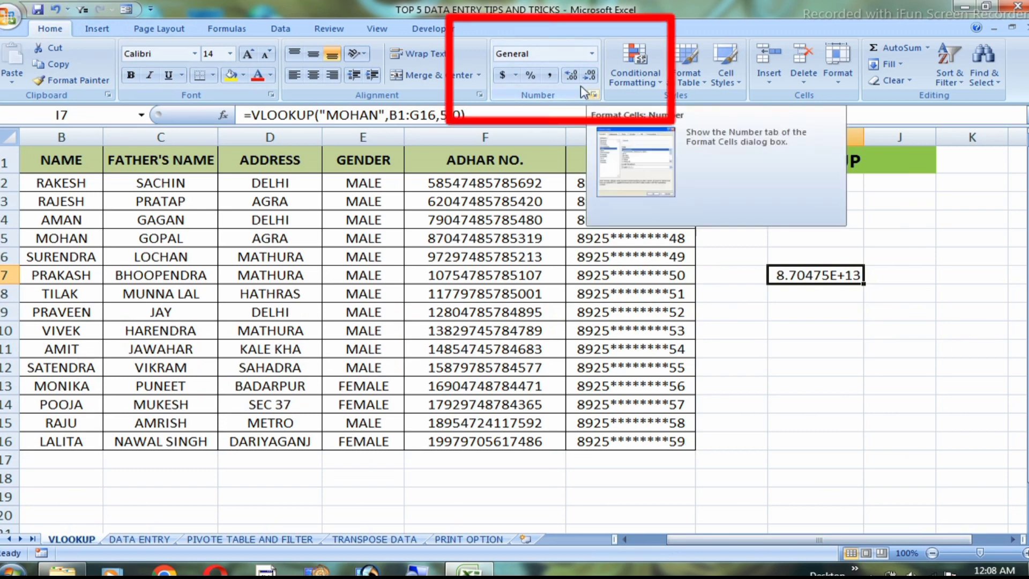
{"action": "left_click", "coordinate": [592, 53]}
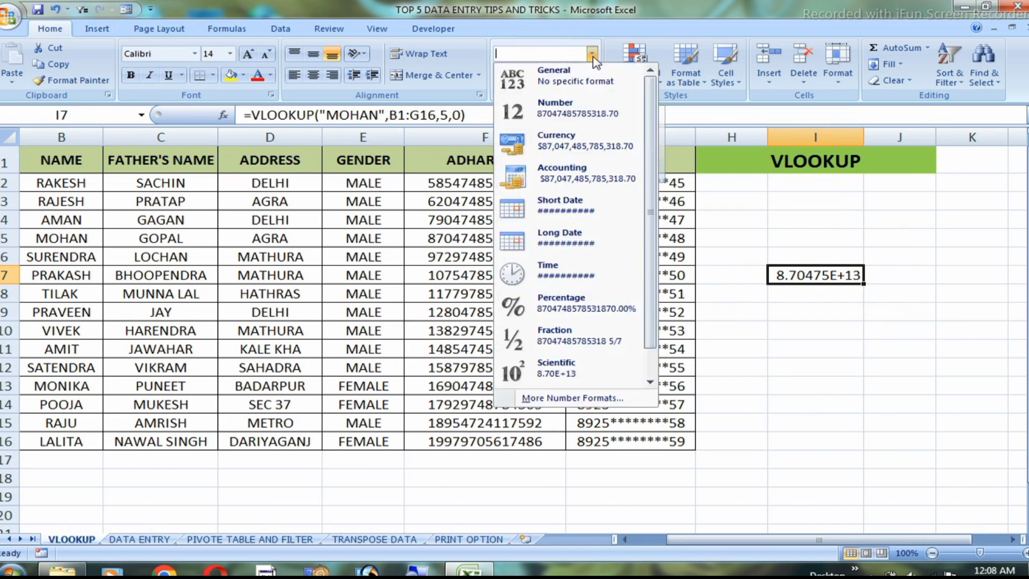
{"action": "left_click", "coordinate": [559, 107]}
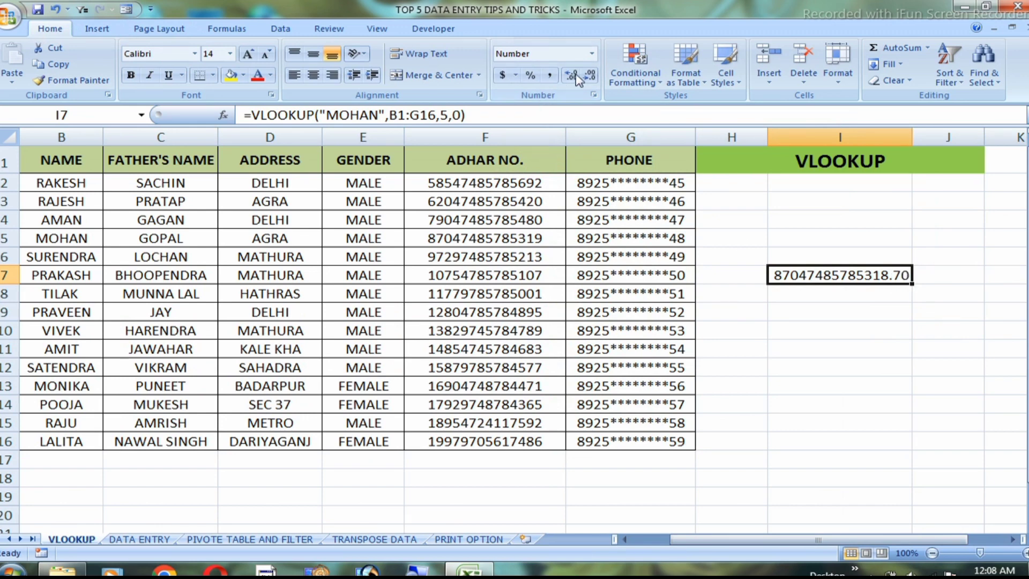
{"action": "left_click", "coordinate": [589, 75]}
{"action": "left_click", "coordinate": [589, 76]}
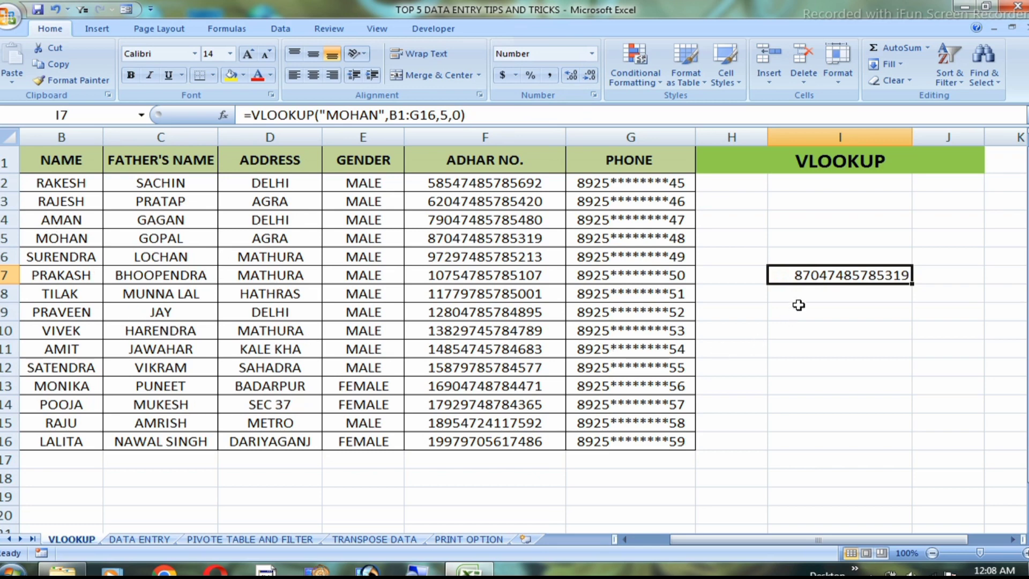
Start a VLOOKUP formula in I6 with H6 as the lookup value and B1:G16 as the table array
{"action": "left_click", "coordinate": [826, 255]}
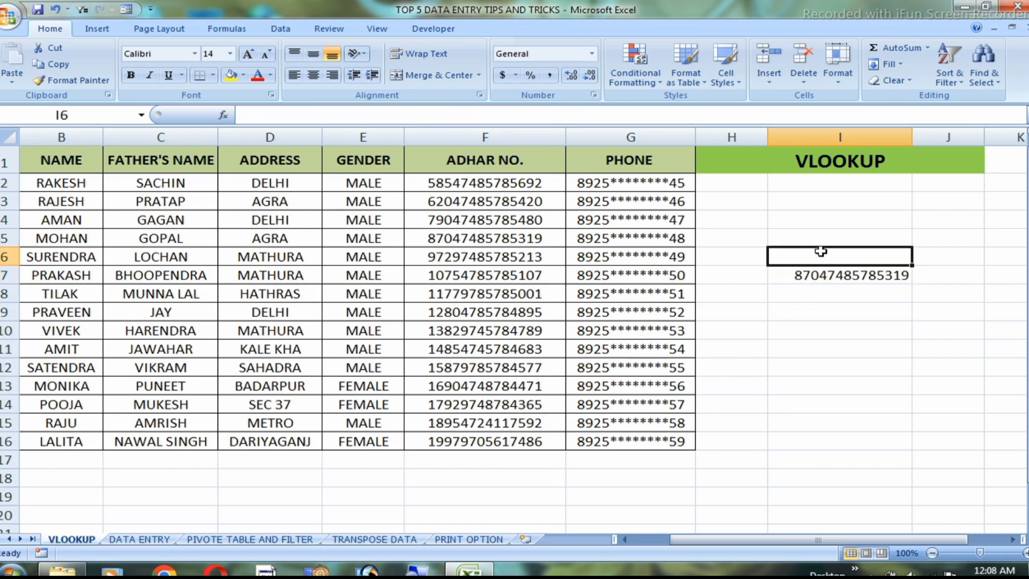
{"action": "type", "text": "="}
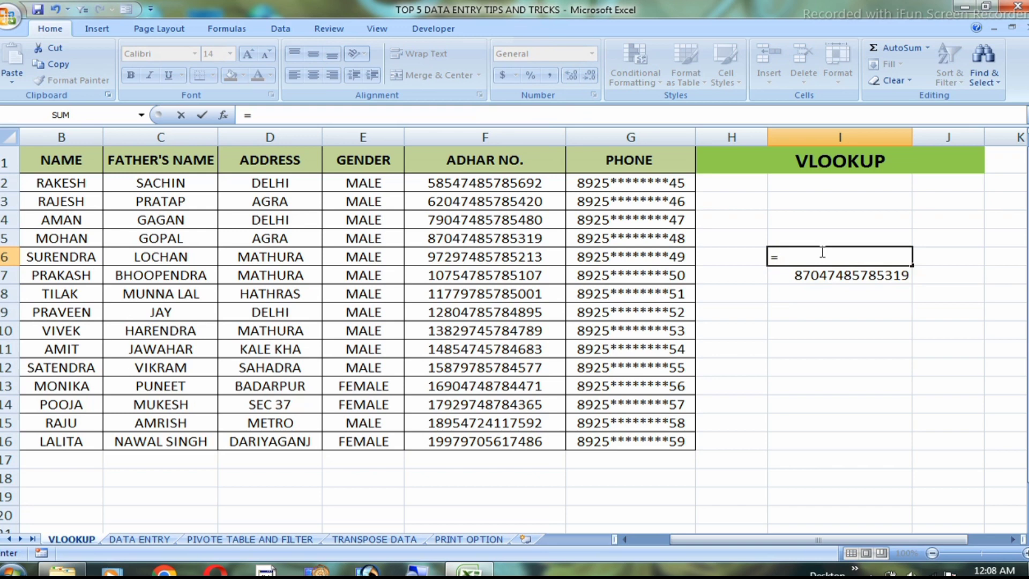
{"action": "type", "text": "VLO"}
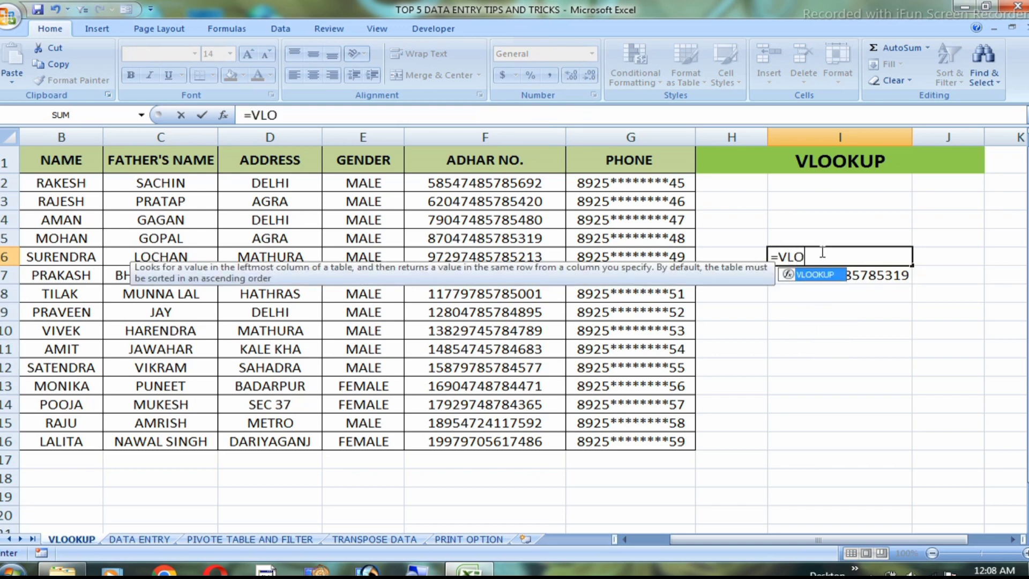
{"action": "key", "text": "Tab"}
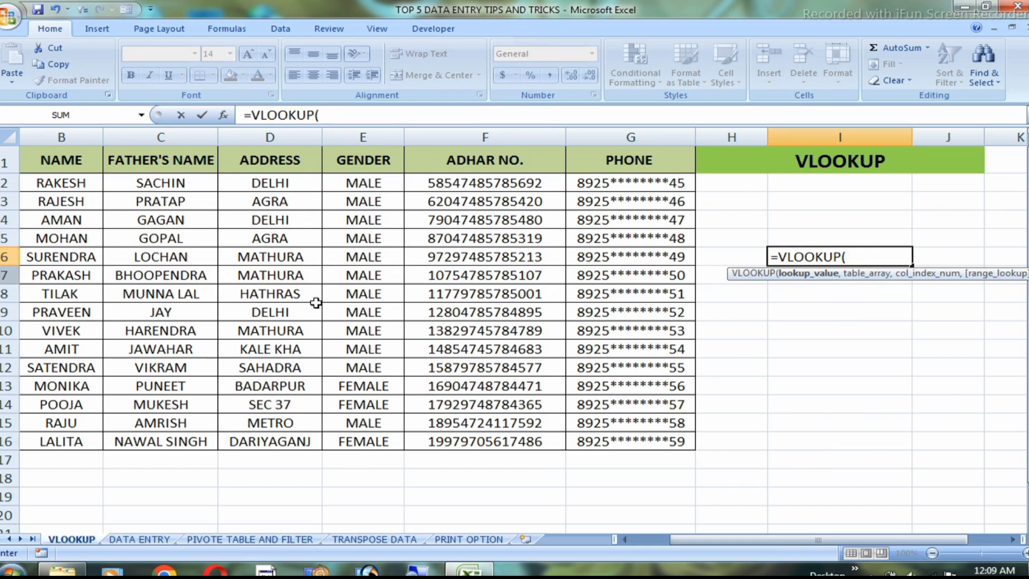
{"action": "left_click", "coordinate": [738, 254]}
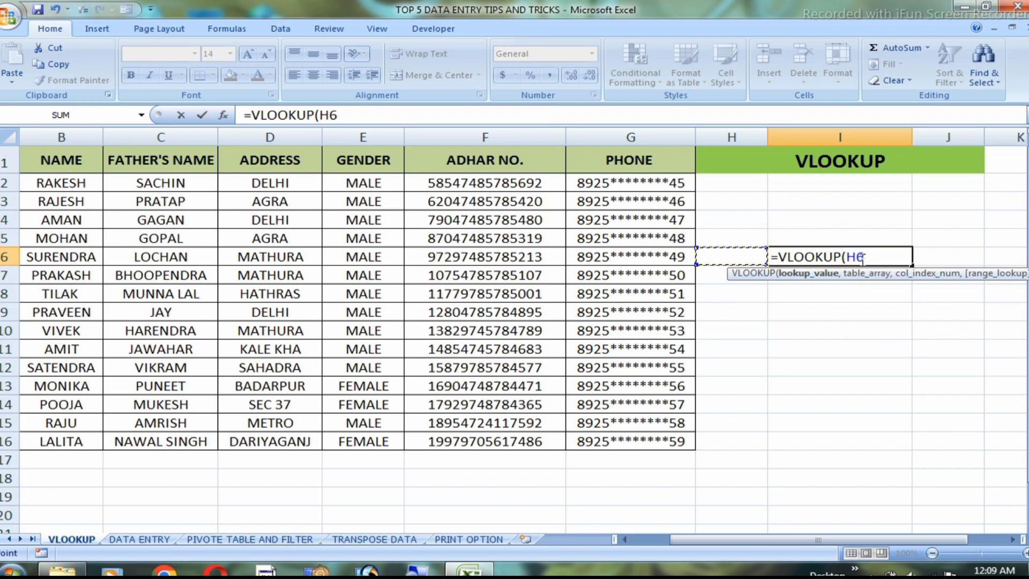
{"action": "type", "text": ","}
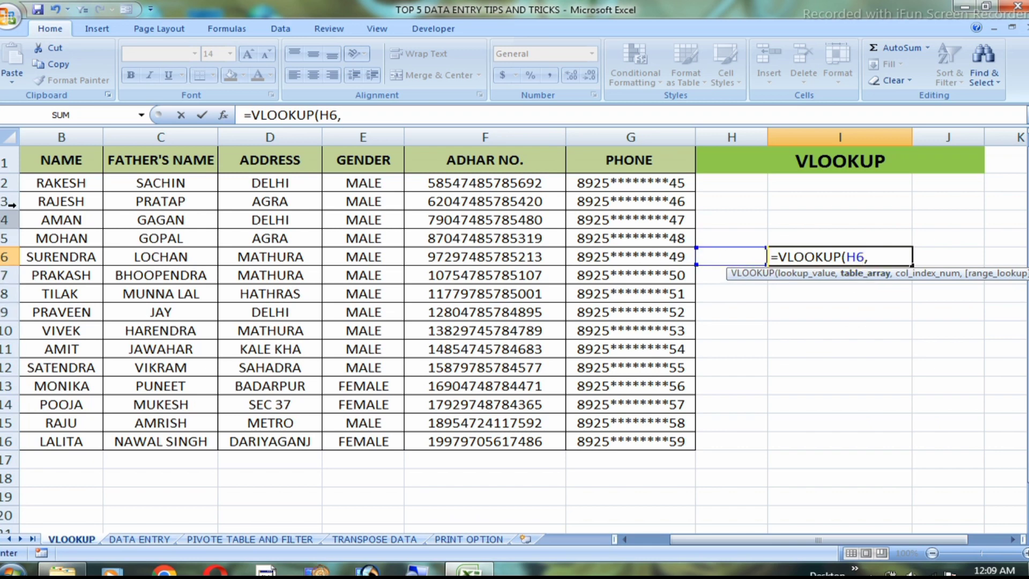
{"action": "left_click_drag", "start_coordinate": [54, 161], "coordinate": [666, 442]}
{"action": "type", "text": ","}
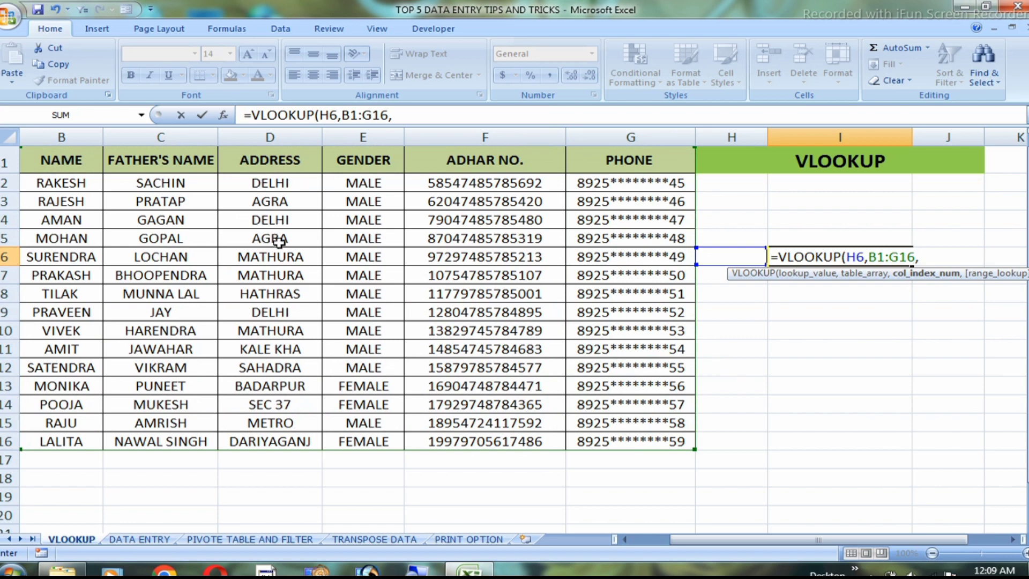
Complete the I6 lookup formula with column index 3 and 0 for an exact match, and enter it
{"action": "type", "text": "3,"}
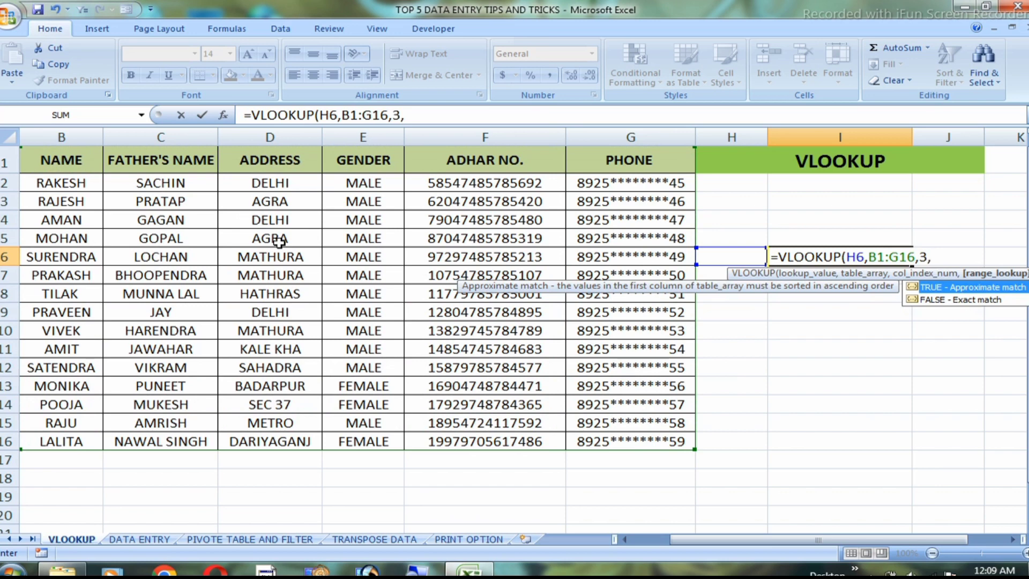
{"action": "type", "text": "0)"}
{"action": "key", "text": "Return"}
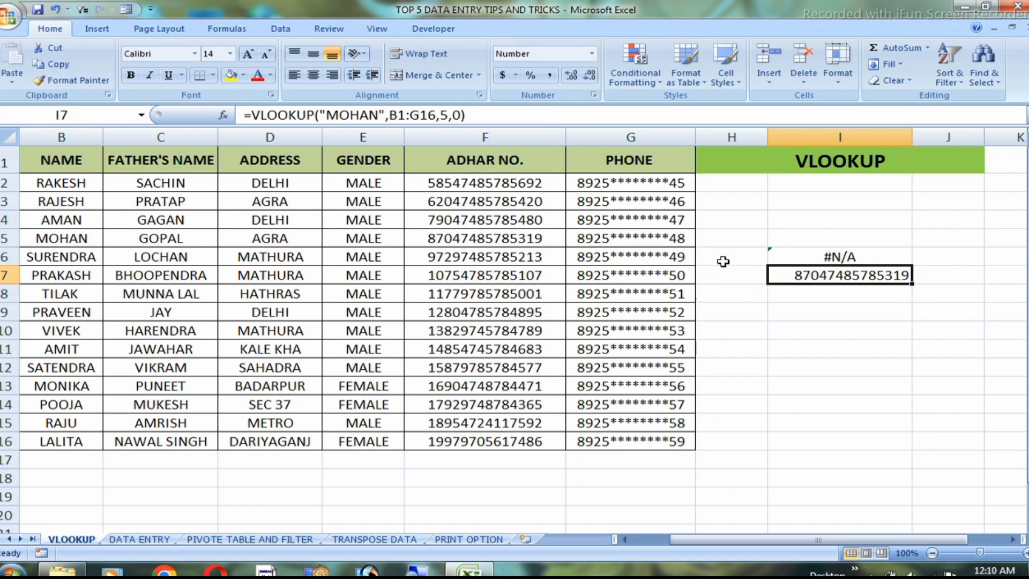
Enter the name from B4 in H6 as the lookup value and compare the result with that person's address in D4
{"action": "left_click", "coordinate": [743, 259]}
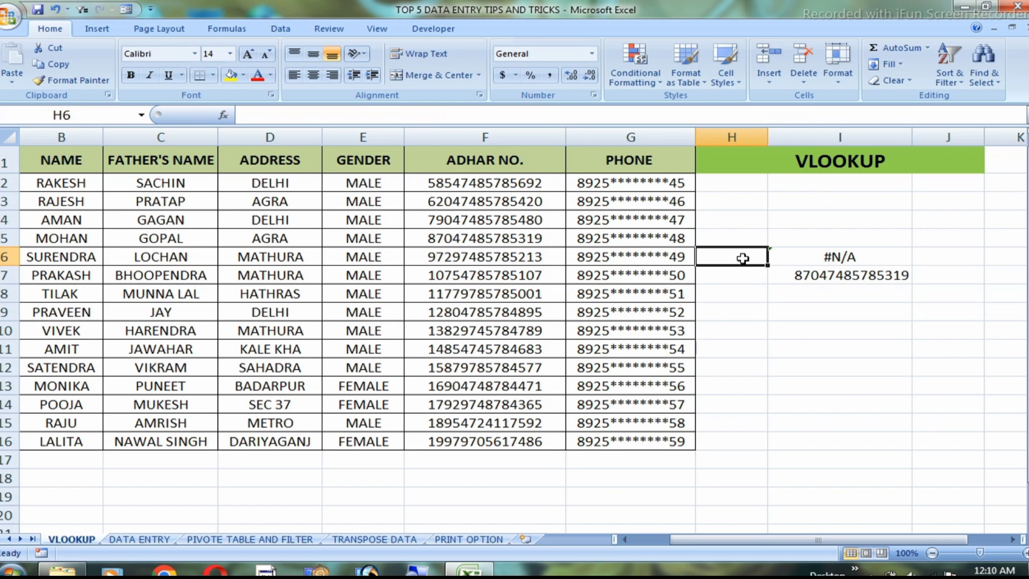
{"action": "type", "text": "AMAN"}
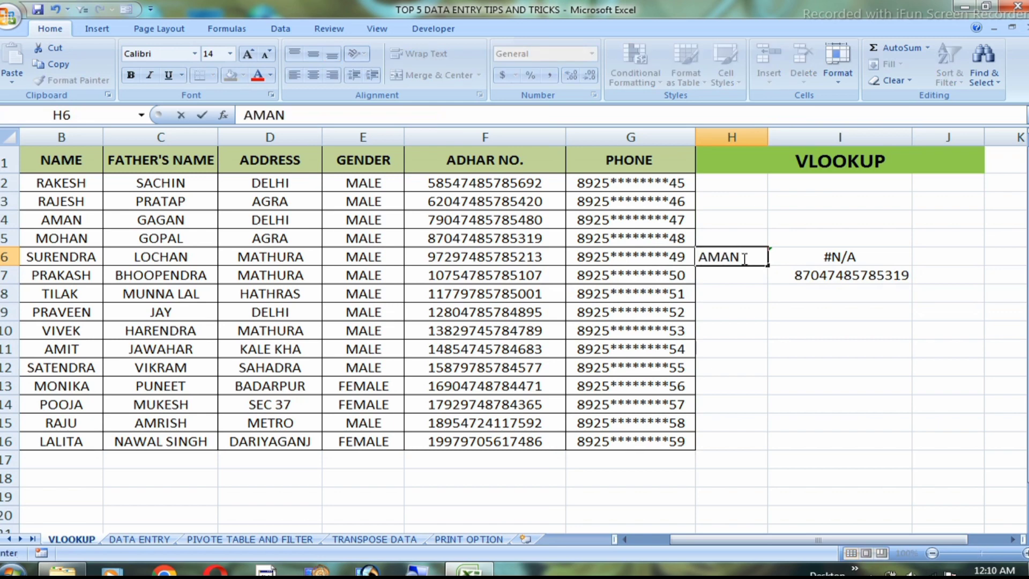
{"action": "key", "text": "Return"}
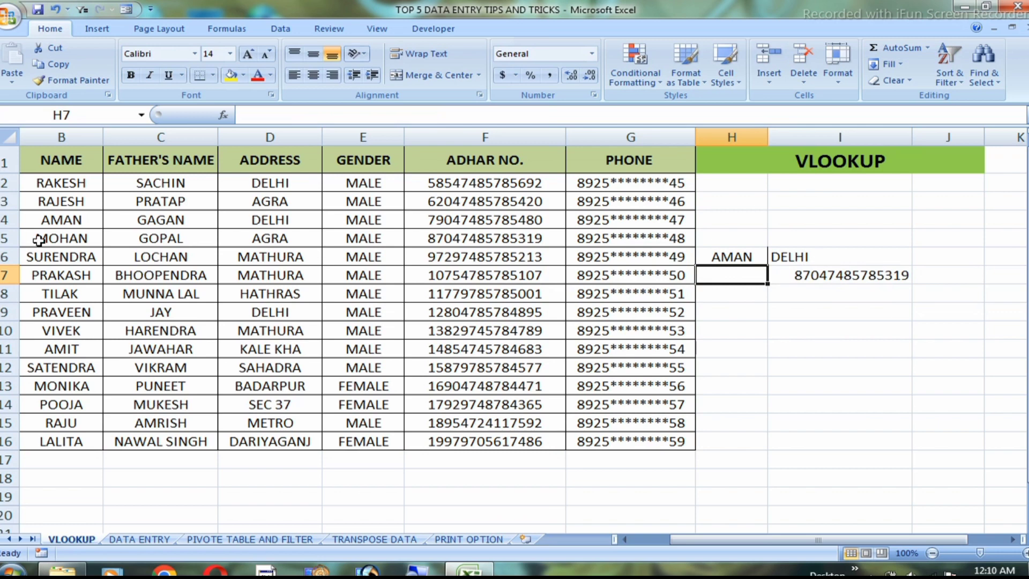
{"action": "left_click", "coordinate": [56, 225]}
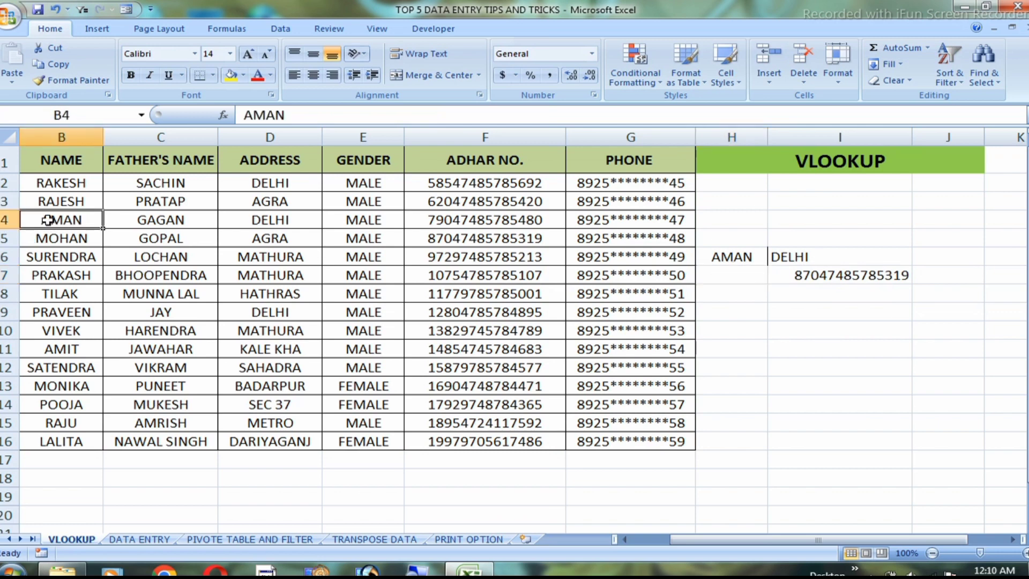
{"action": "left_click", "coordinate": [263, 219]}
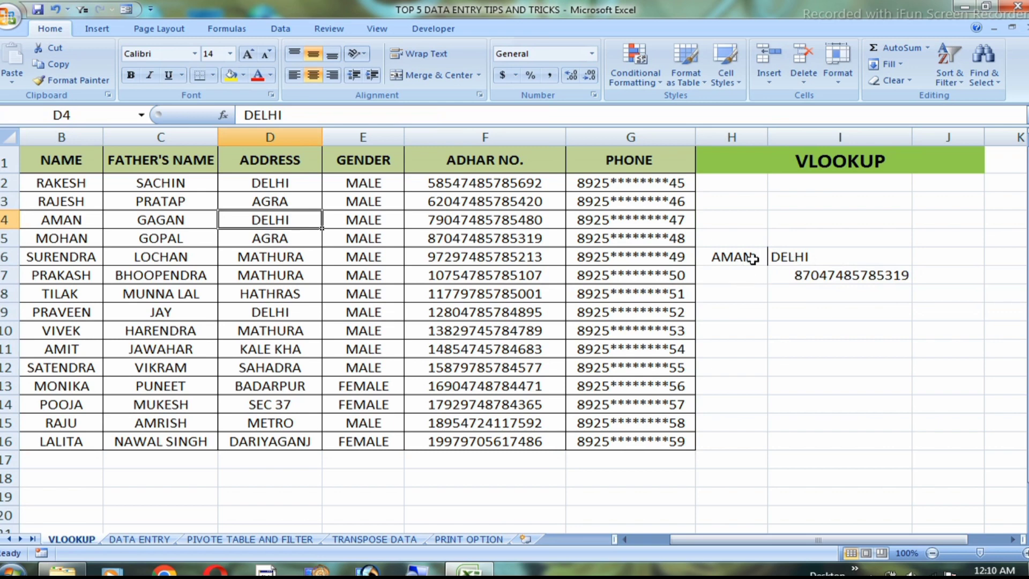
Replace the lookup name in H6 with the name from B11
{"action": "left_click", "coordinate": [734, 255]}
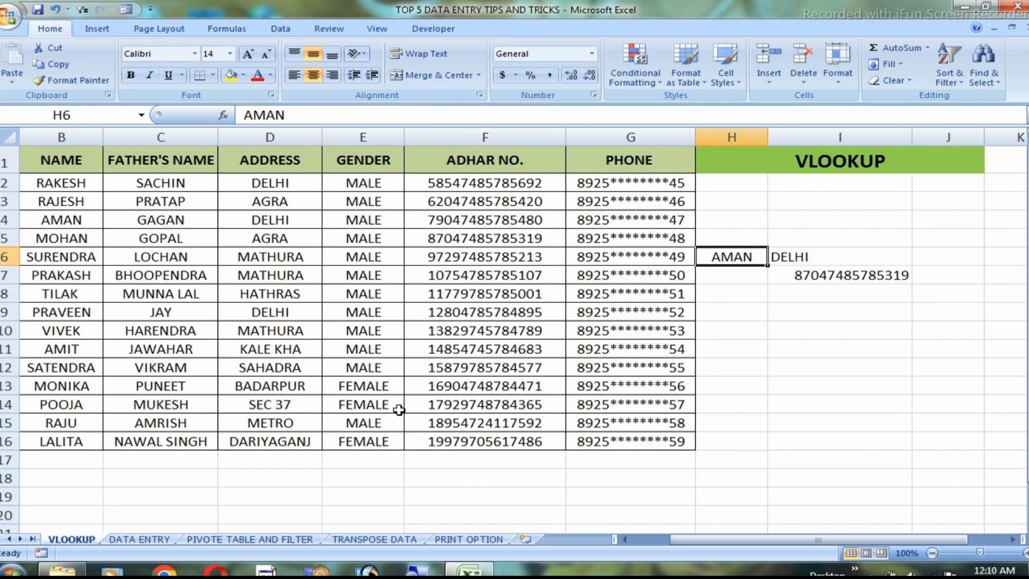
{"action": "type", "text": "AMI"}
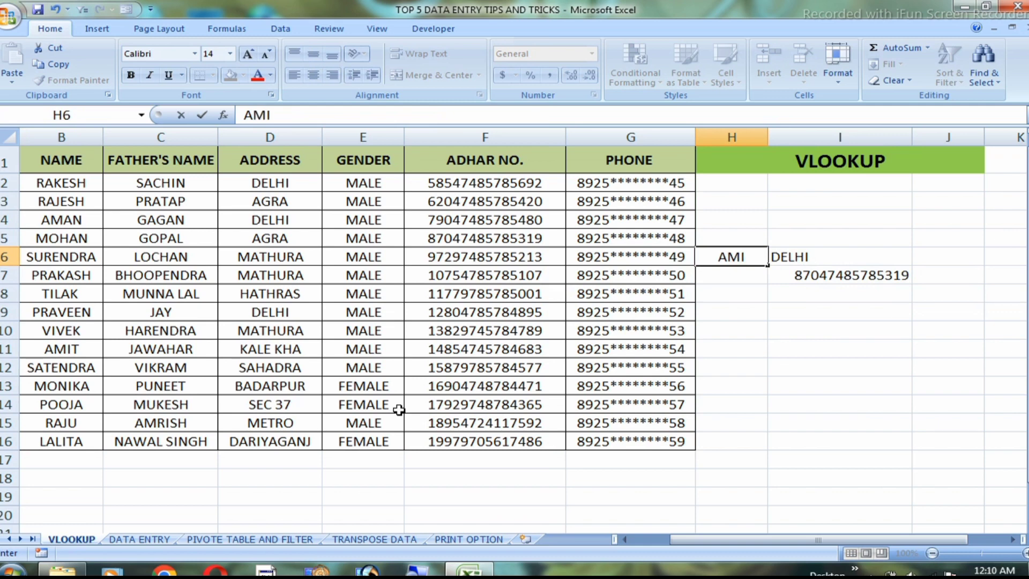
{"action": "type", "text": "T"}
{"action": "key", "text": "Return"}
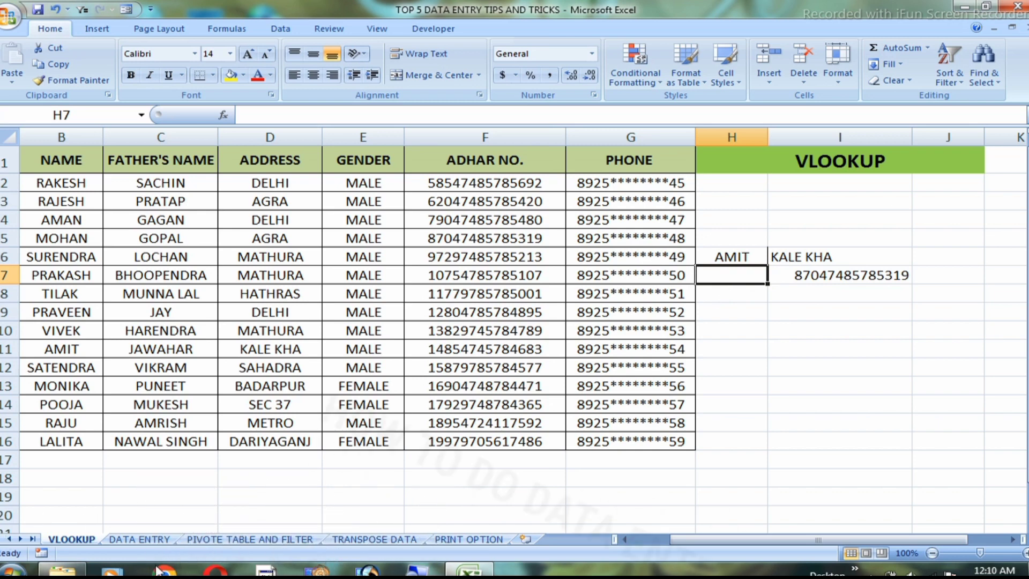
On the DATA ENTRY sheet, enter the headers S NO, NAME, GENDER, ADD and MOB in A2:E2
{"action": "left_click", "coordinate": [140, 538]}
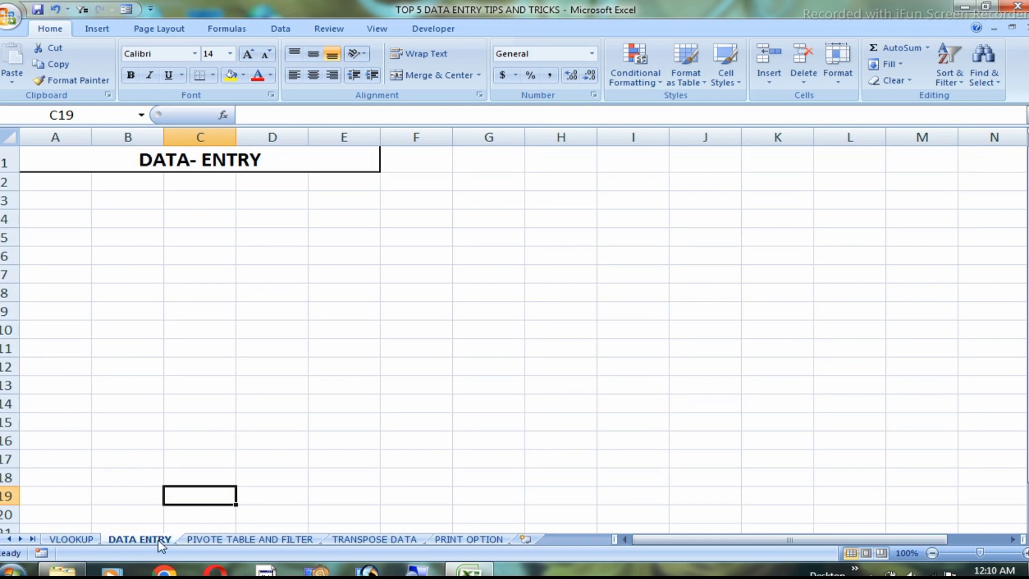
{"action": "left_click", "coordinate": [51, 186]}
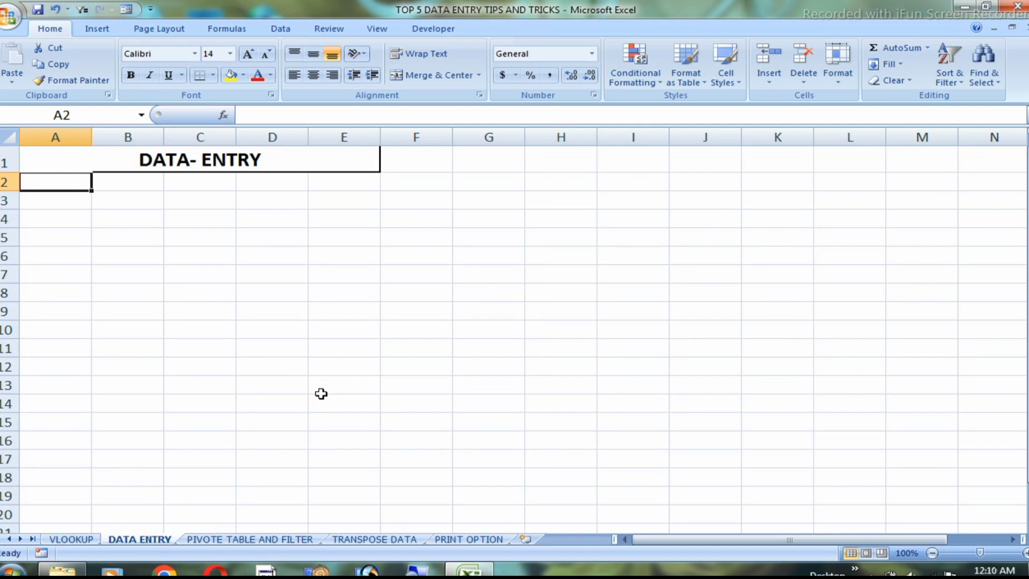
{"action": "type", "text": "S"}
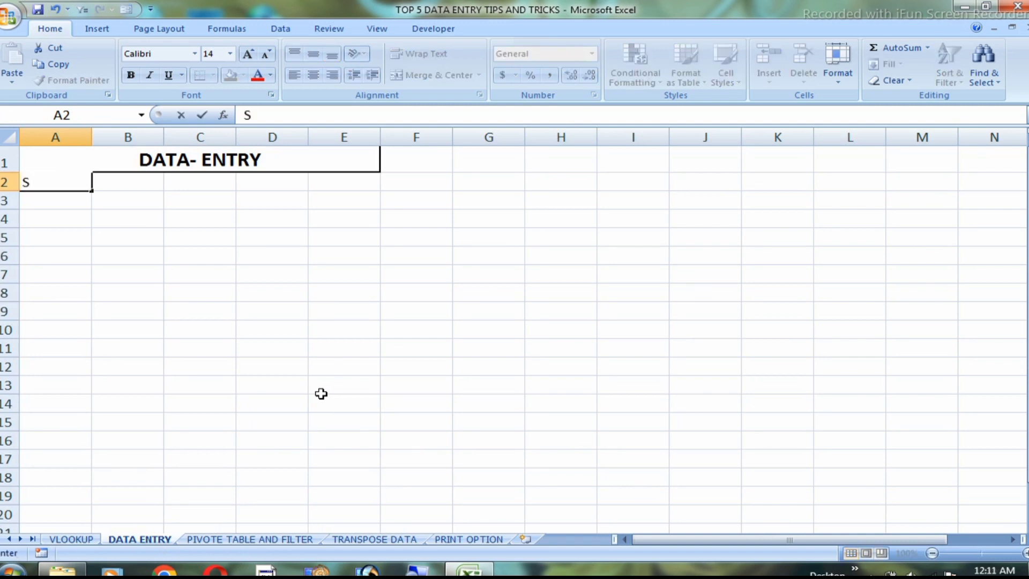
{"action": "type", "text": " NO"}
{"action": "key", "text": "Tab"}
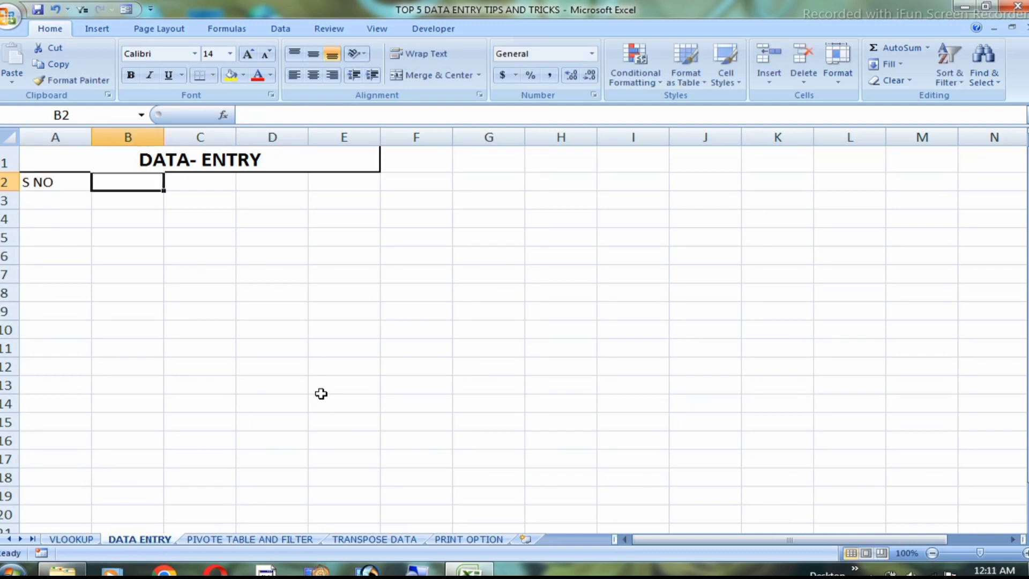
{"action": "type", "text": "NAME"}
{"action": "key", "text": "Tab"}
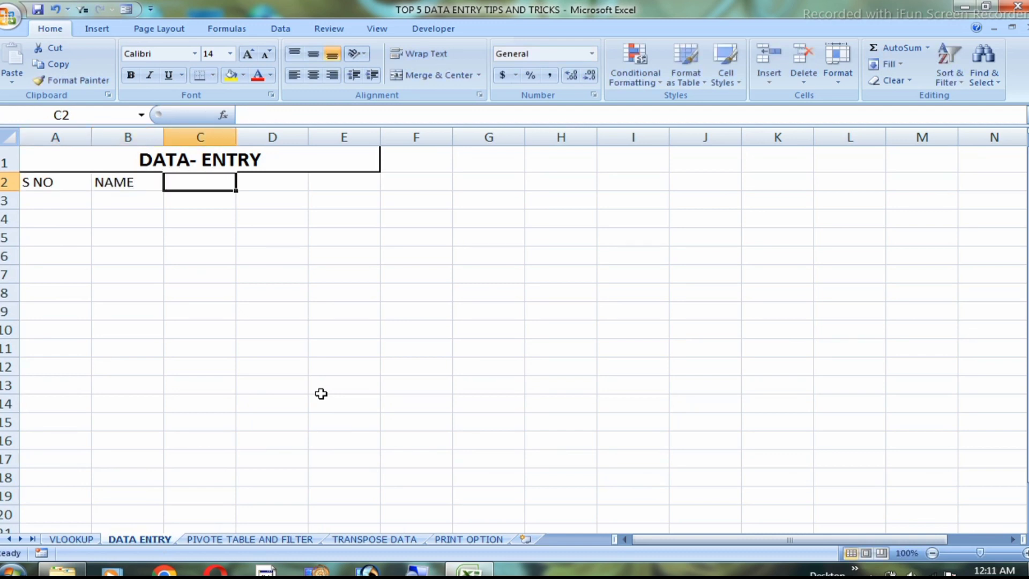
{"action": "type", "text": "GENDER"}
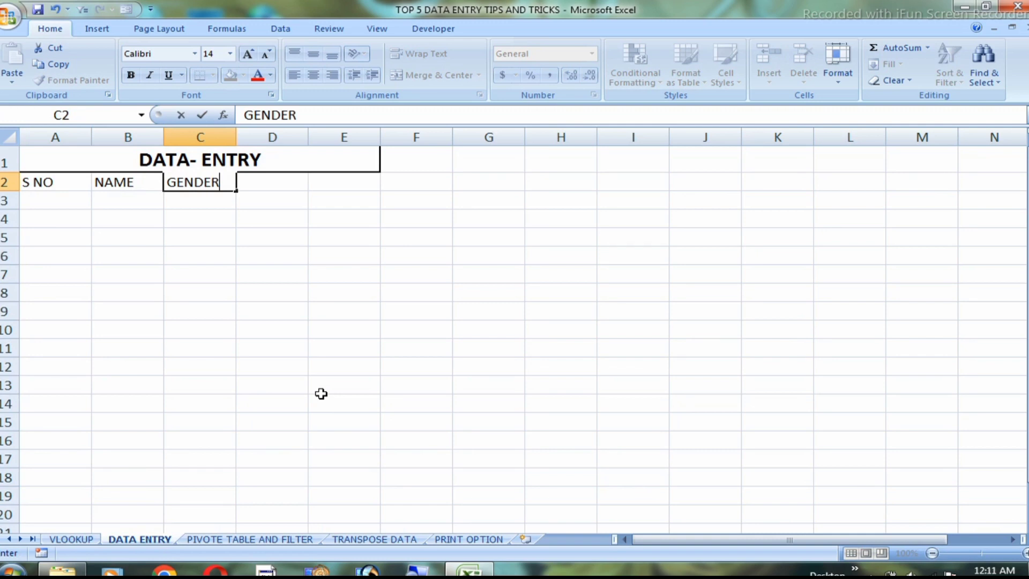
{"action": "key", "text": "Tab"}
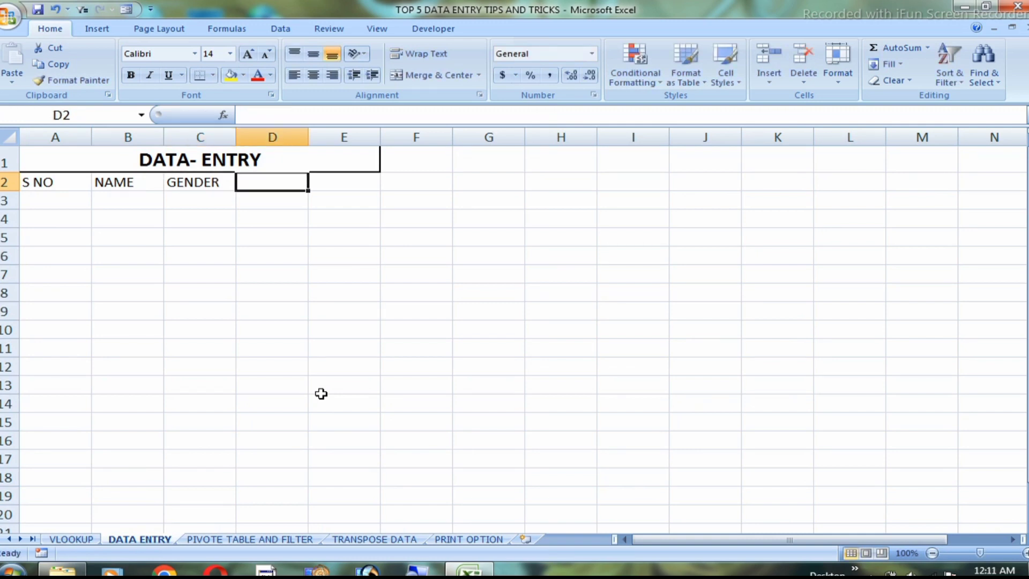
{"action": "type", "text": "ADD"}
{"action": "key", "text": "Tab"}
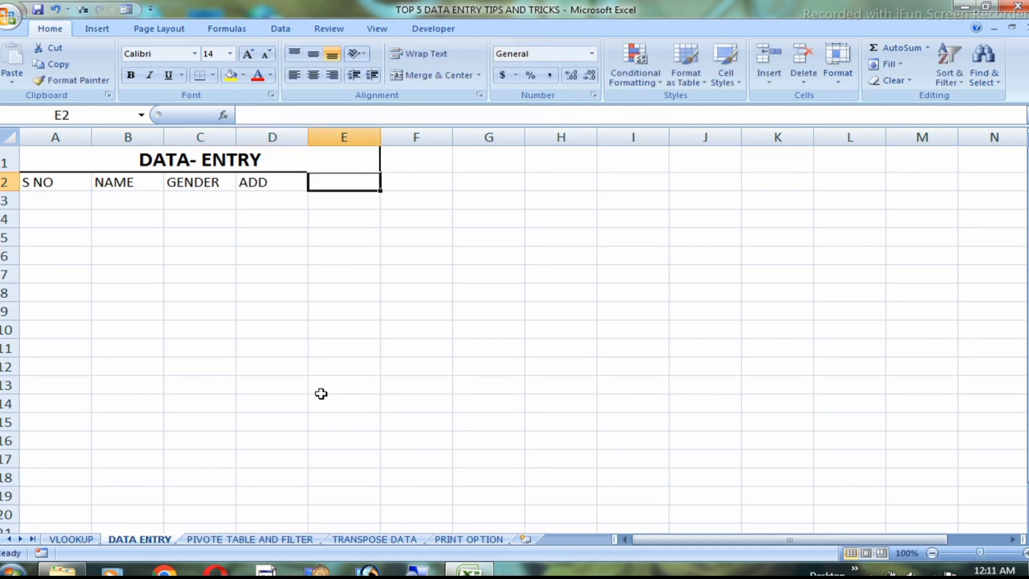
{"action": "type", "text": "MOB"}
{"action": "key", "text": "Return"}
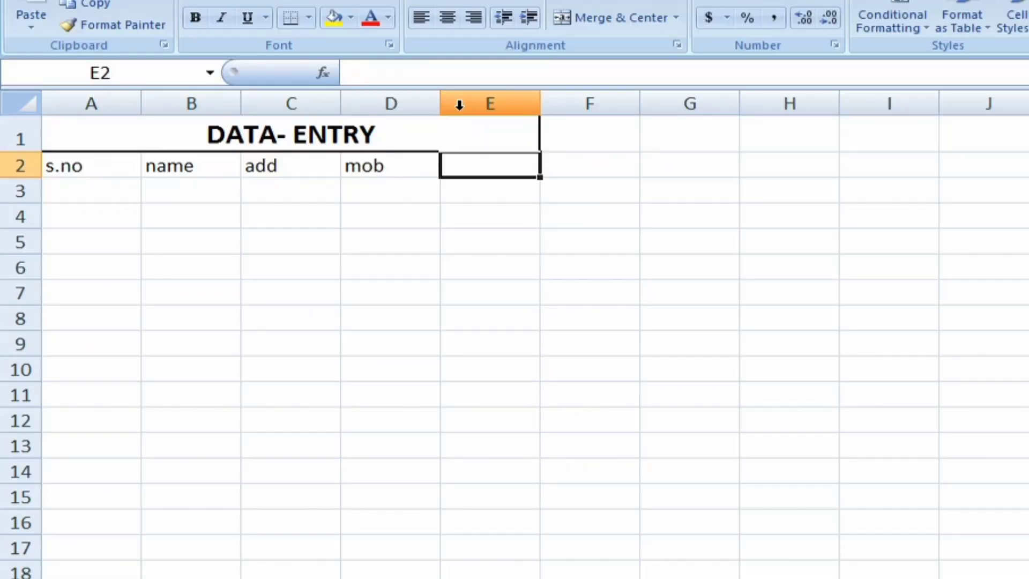
Fill row 3 with the first record: serial number 1, the person's name, agra as the address and the masked mobile number
{"action": "left_click", "coordinate": [484, 212]}
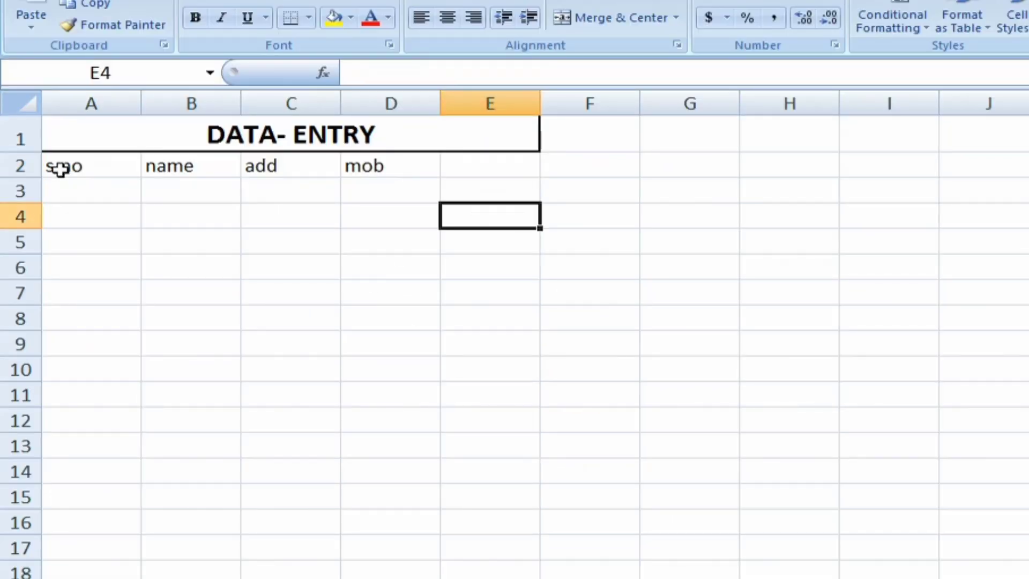
{"action": "left_click", "coordinate": [71, 191]}
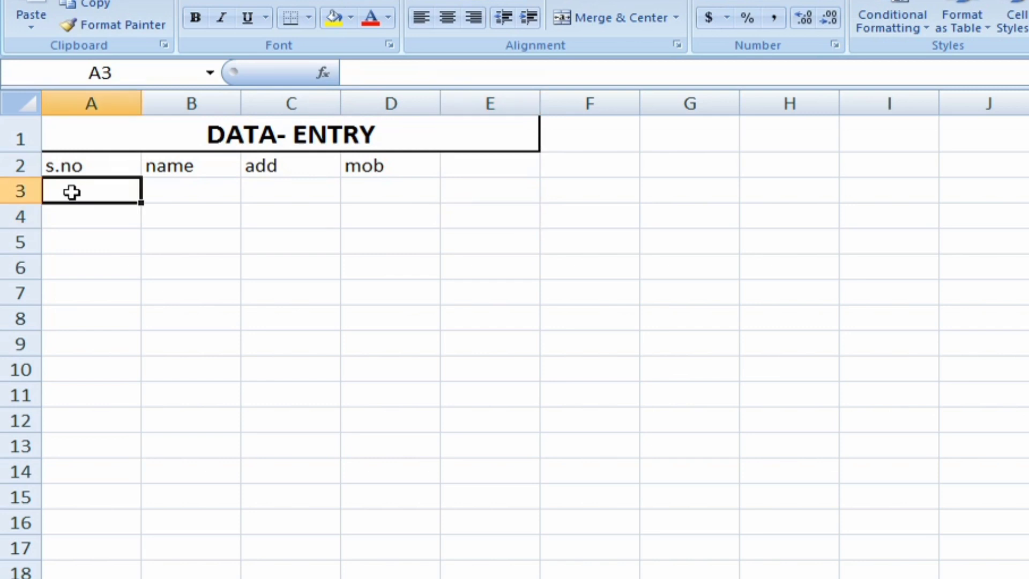
{"action": "type", "text": "1"}
{"action": "key", "text": "Tab"}
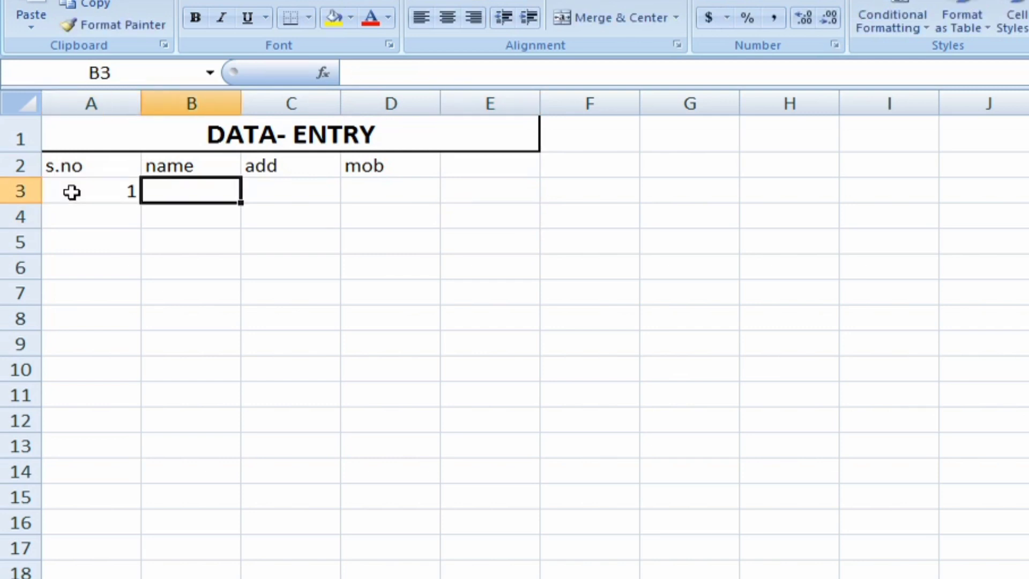
{"action": "type", "text": "ram"}
{"action": "key", "text": "Tab"}
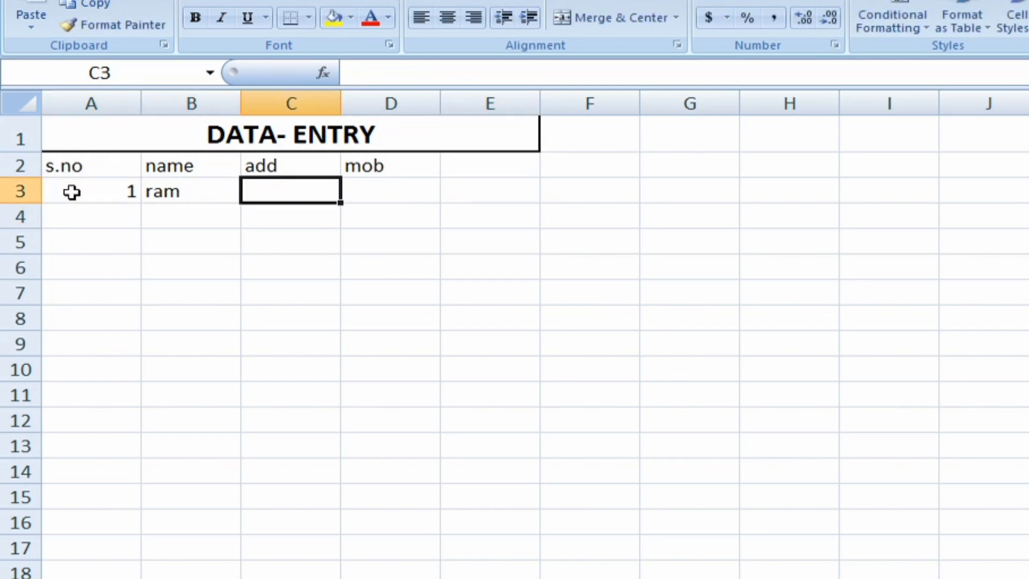
{"action": "type", "text": "agra"}
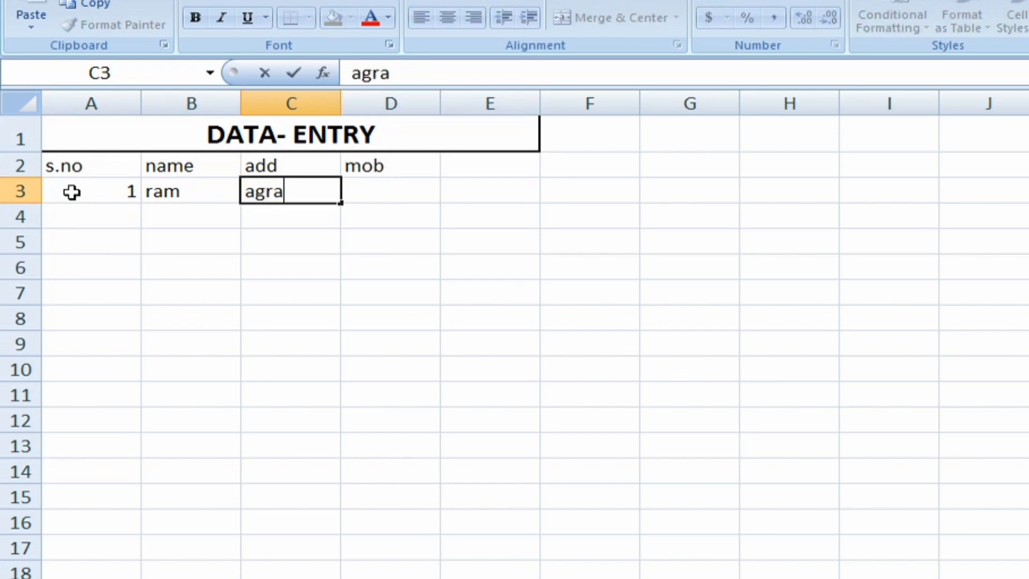
{"action": "key", "text": "Tab"}
{"action": "type", "text": "8"}
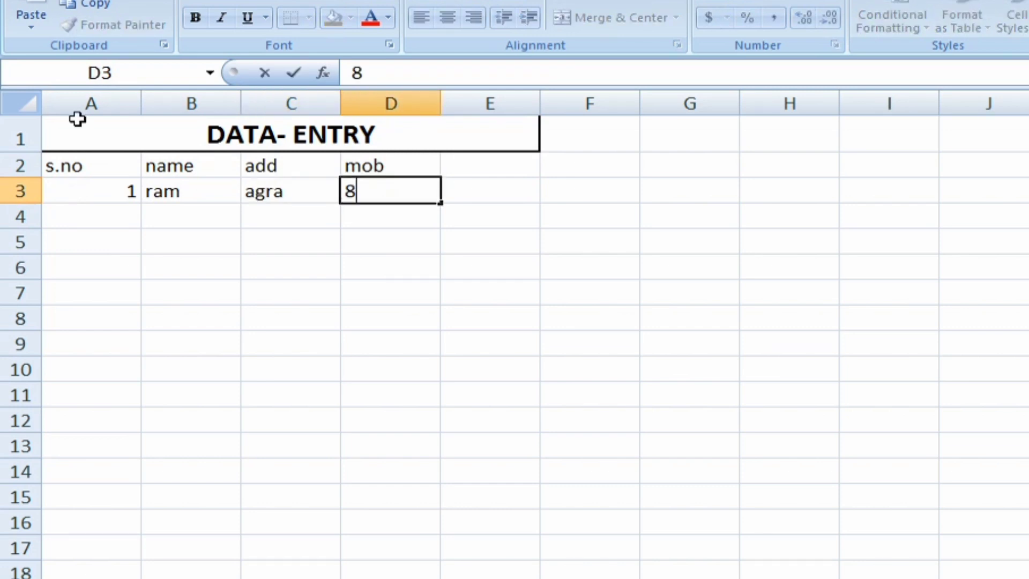
{"action": "type", "text": "95****414"}
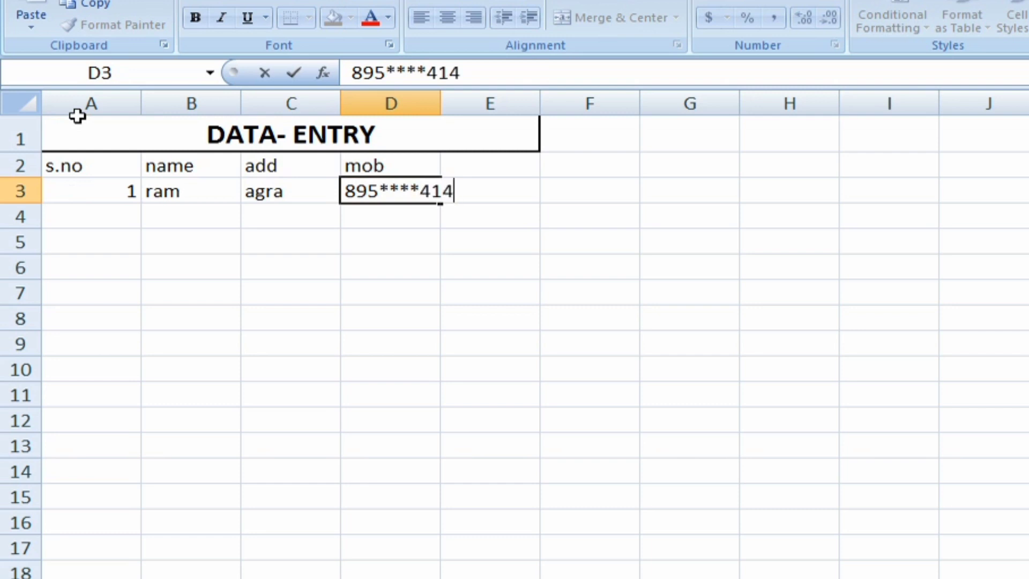
{"action": "key", "text": "Return"}
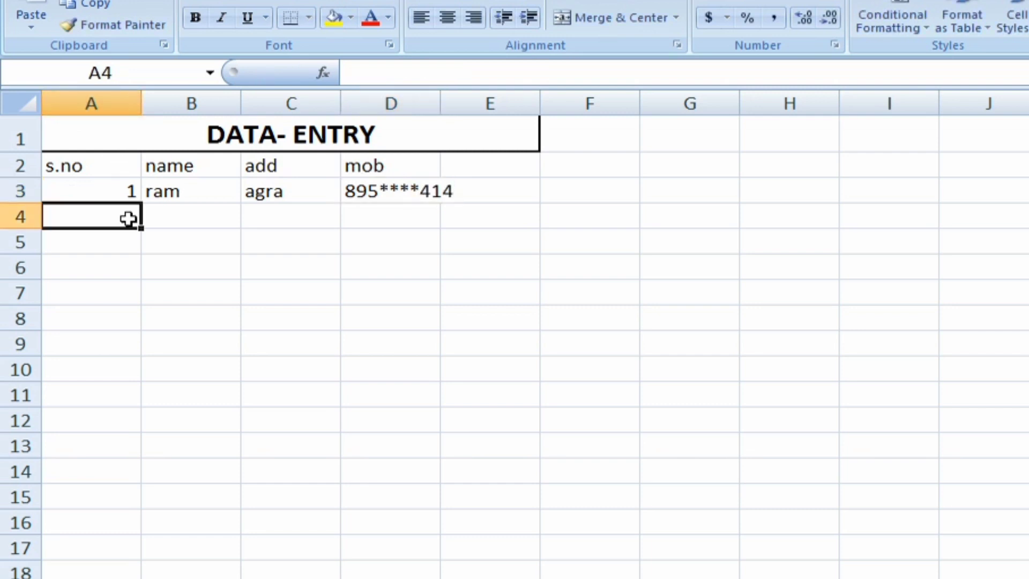
Fill row 4 with the second record: serial number 2, the person's name, agra as the address and the masked mobile number
{"action": "type", "text": "2"}
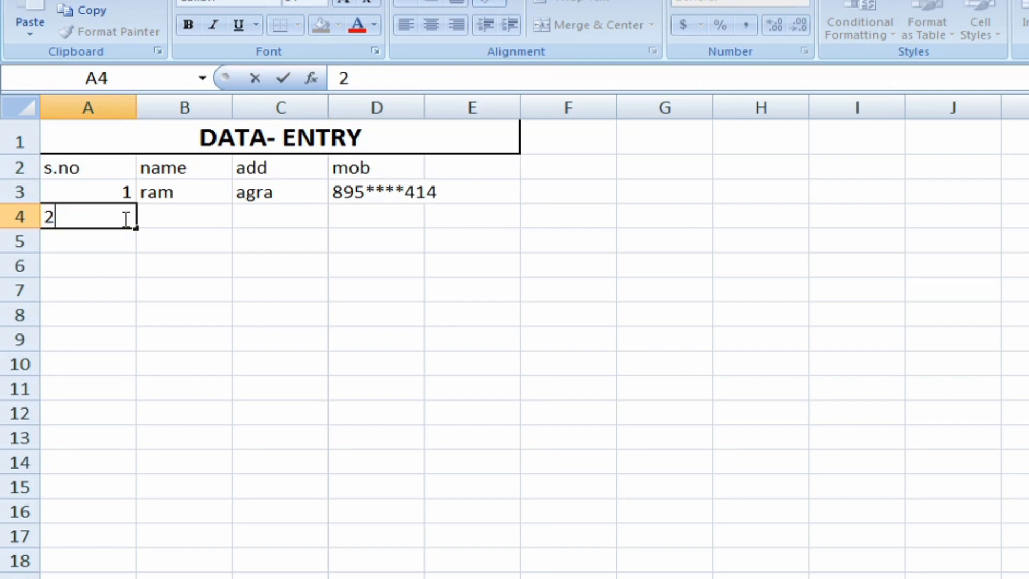
{"action": "key", "text": "Tab"}
{"action": "type", "text": "amit"}
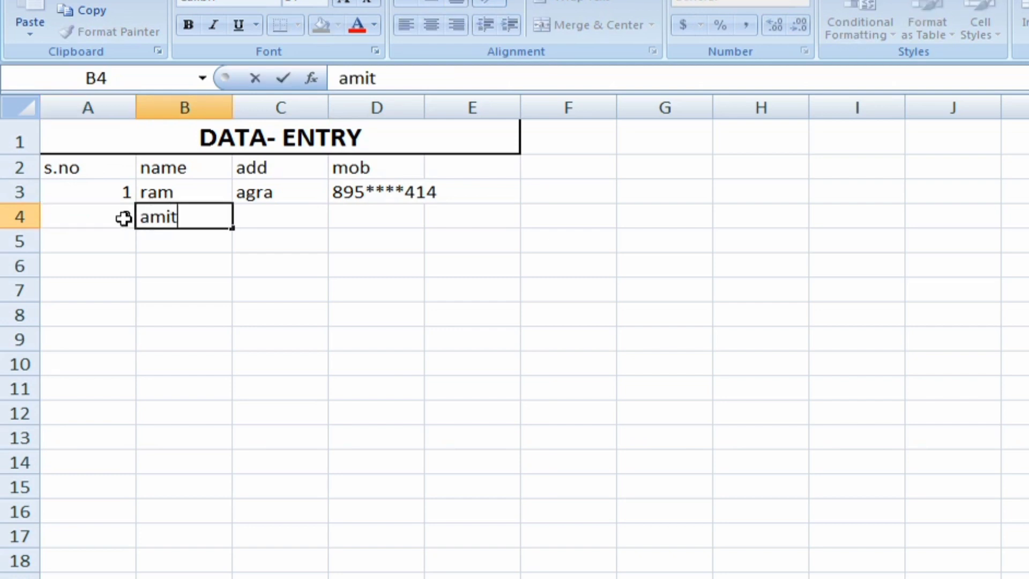
{"action": "key", "text": "Tab"}
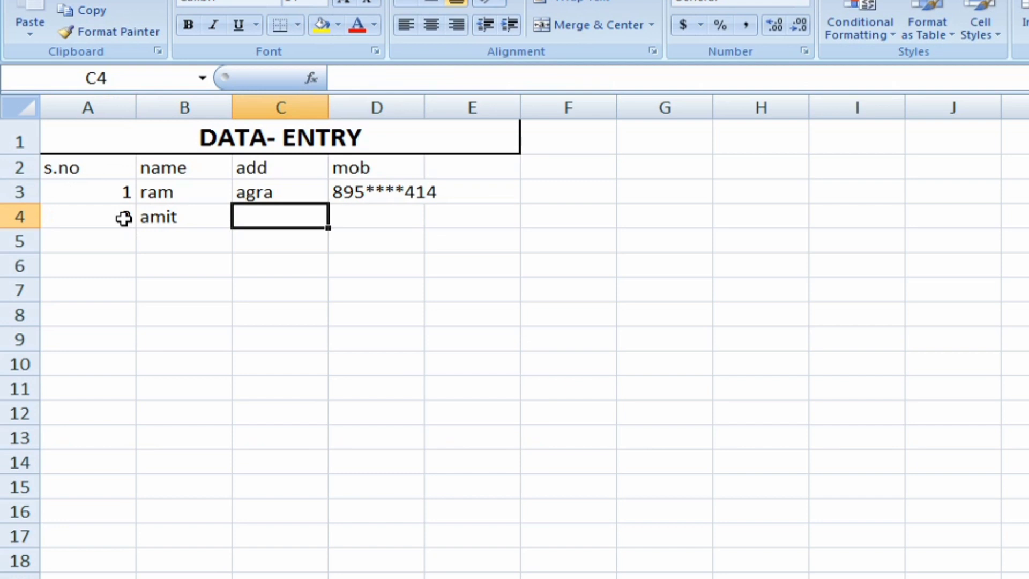
{"action": "type", "text": "agra"}
{"action": "key", "text": "Tab"}
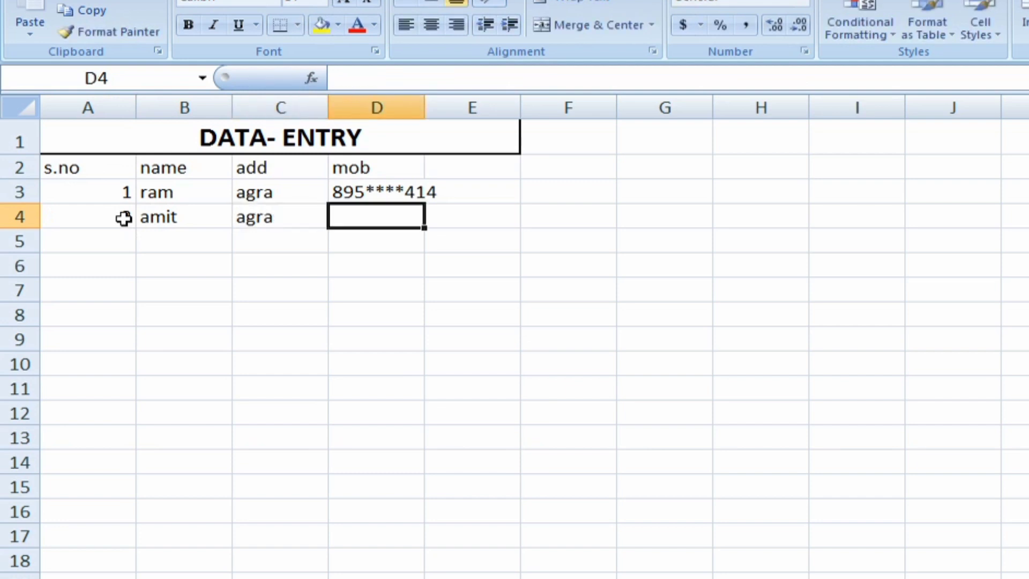
{"action": "type", "text": "8"}
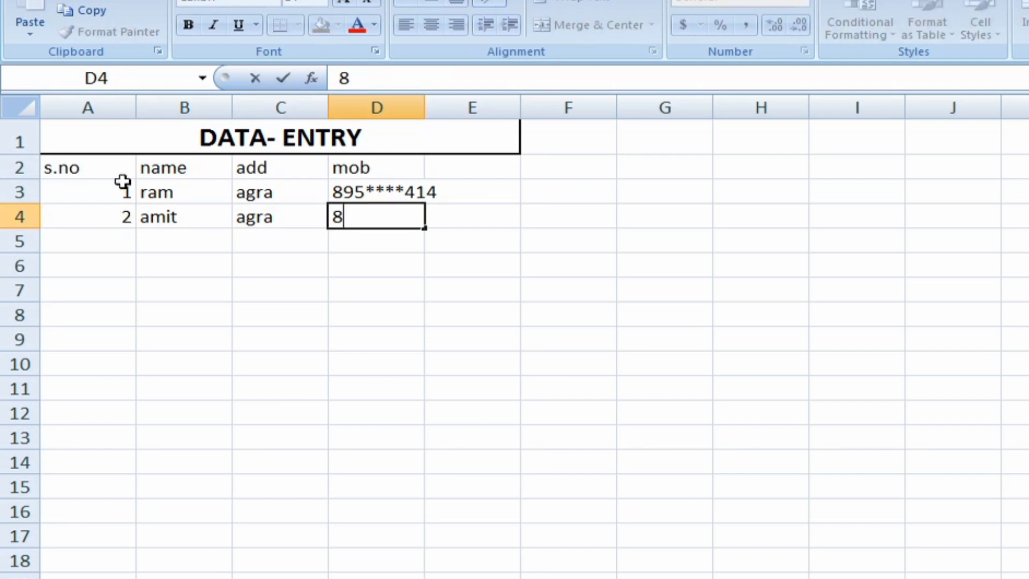
{"action": "type", "text": "9****14"}
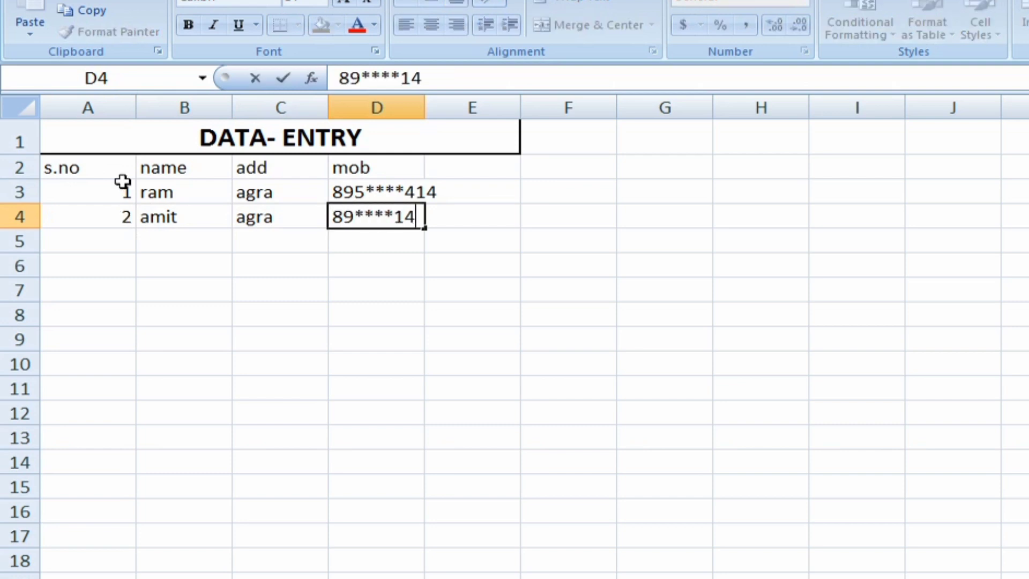
{"action": "key", "text": "Return"}
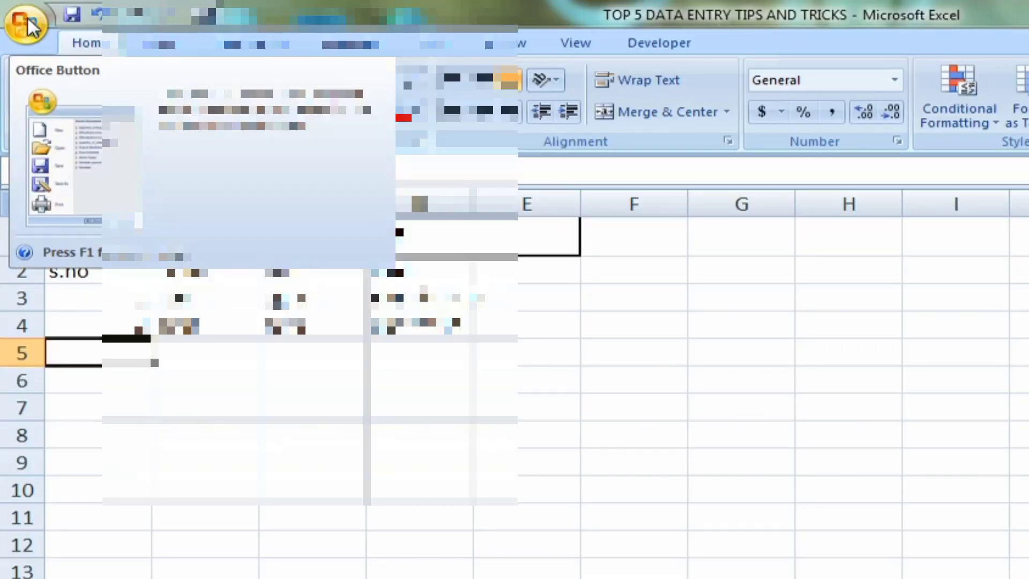
Locate the Form command under All Commands in the Quick Access Toolbar customization options, leaving the options without saving
{"action": "left_click", "coordinate": [28, 25]}
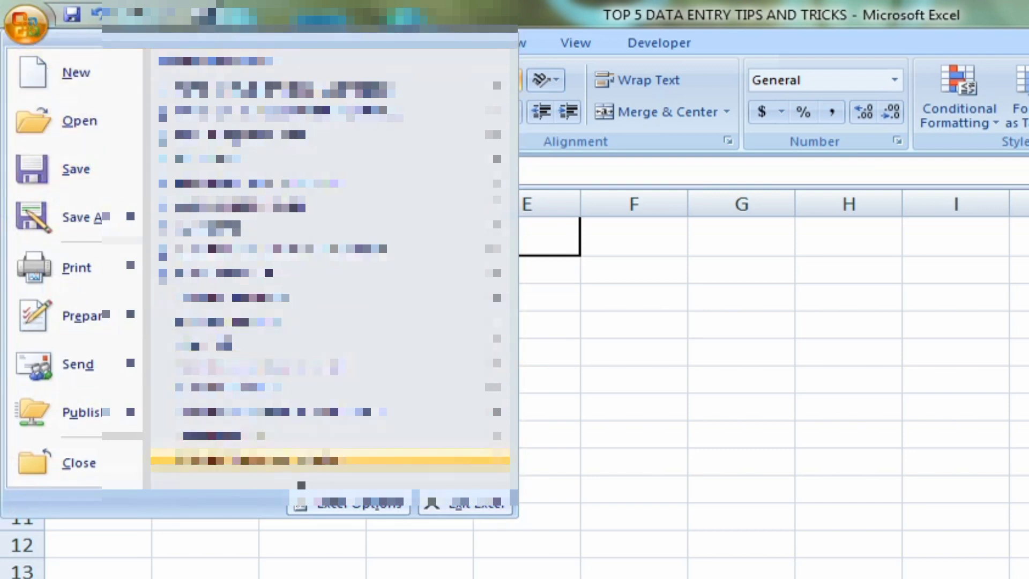
{"action": "left_click", "coordinate": [328, 504]}
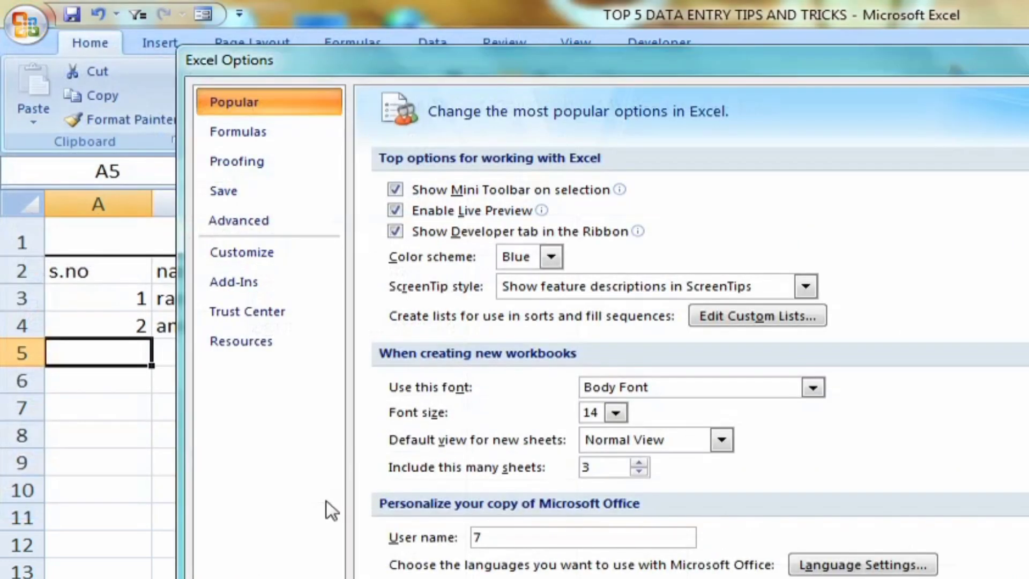
{"action": "left_click", "coordinate": [232, 250]}
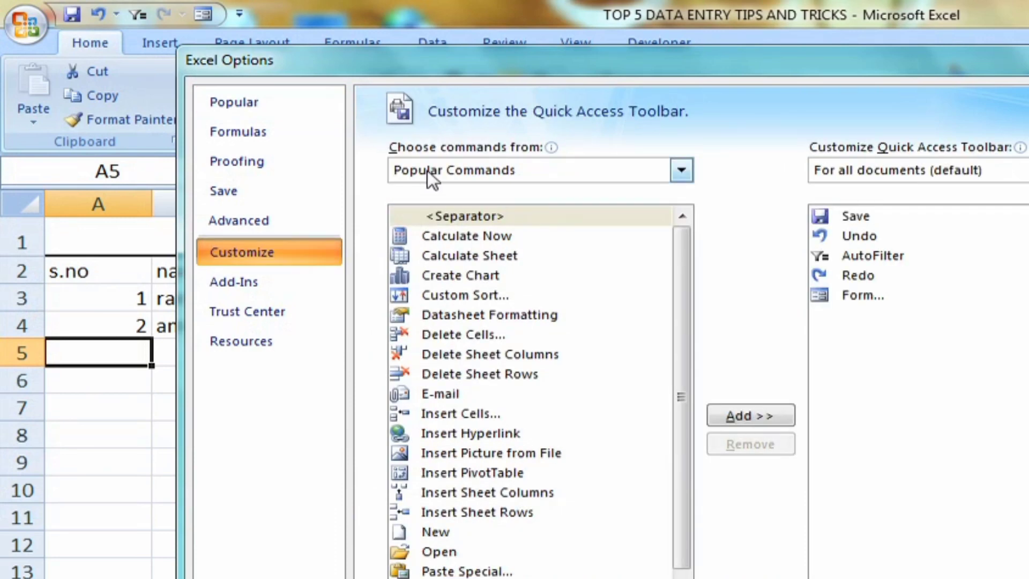
{"action": "left_click", "coordinate": [492, 167]}
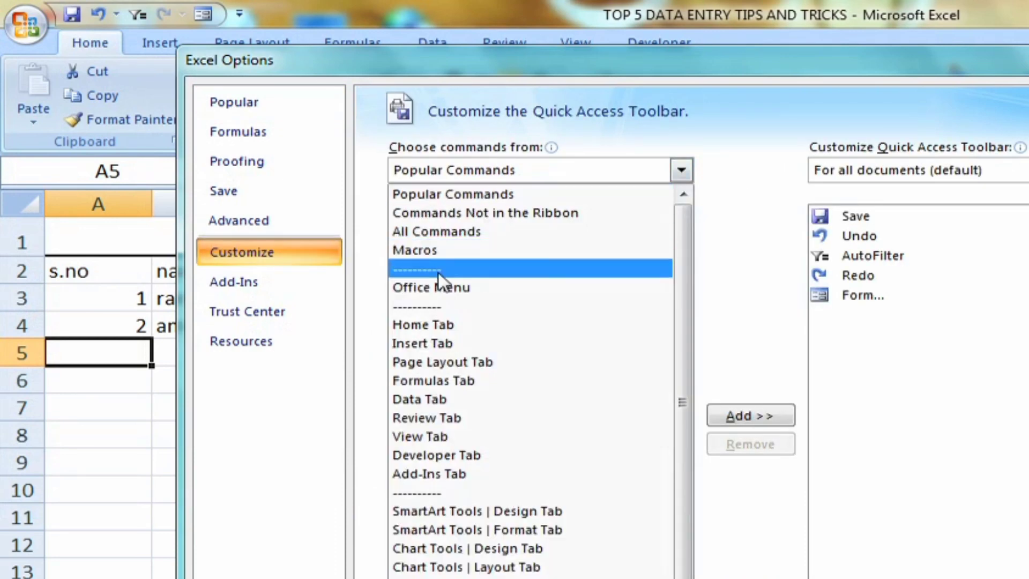
{"action": "left_click", "coordinate": [446, 235]}
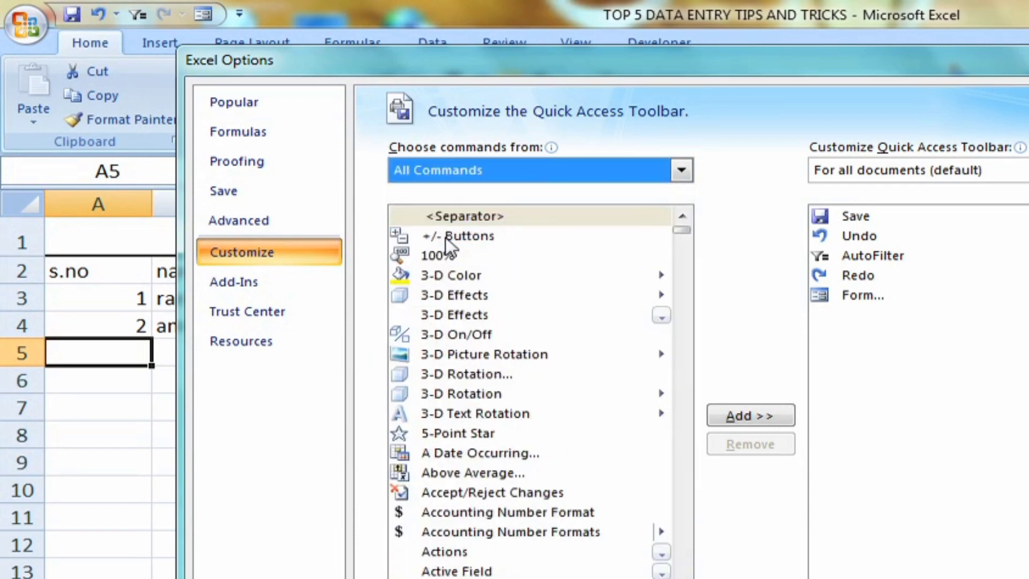
{"action": "left_click_drag", "start_coordinate": [676, 236], "coordinate": [693, 377]}
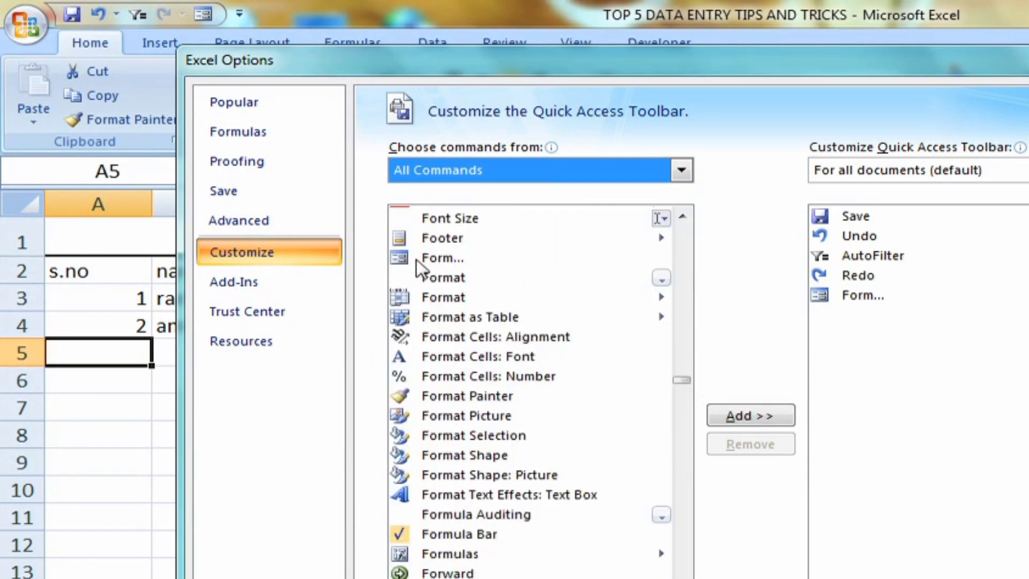
{"action": "left_click", "coordinate": [432, 259]}
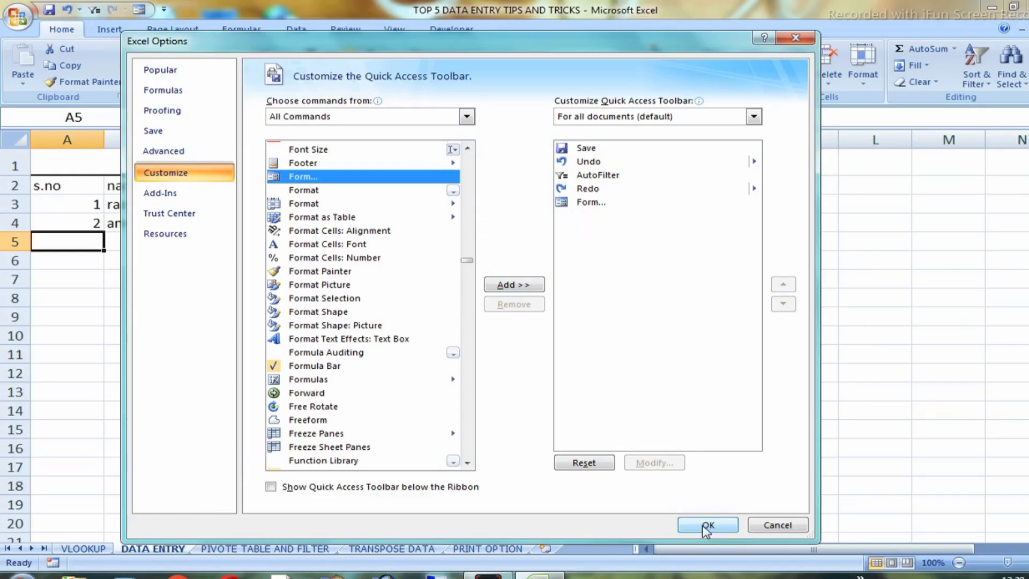
{"action": "left_click", "coordinate": [775, 526]}
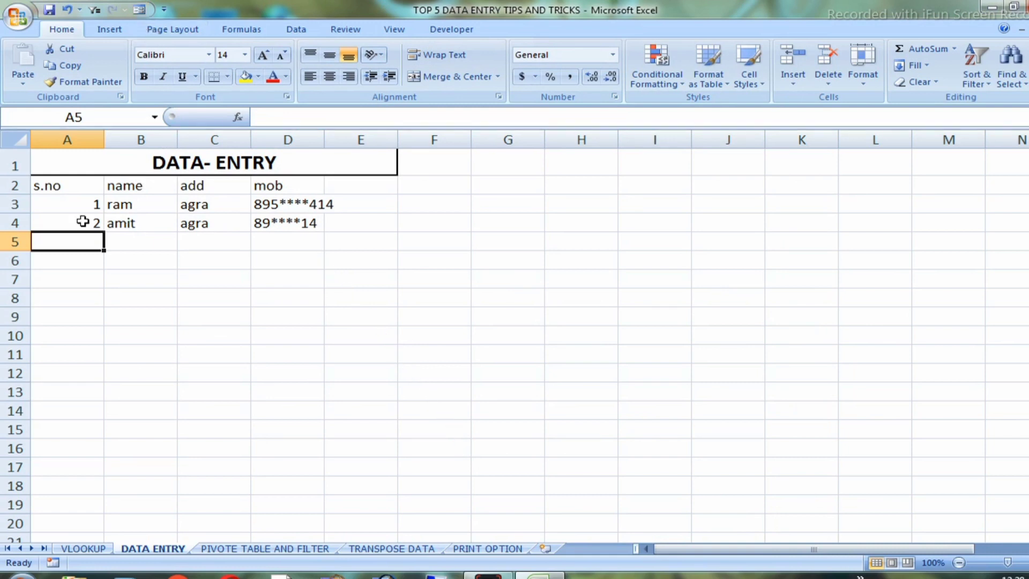
Fill the header cells A2:D2 with yellow
{"action": "left_click_drag", "start_coordinate": [40, 182], "coordinate": [285, 187]}
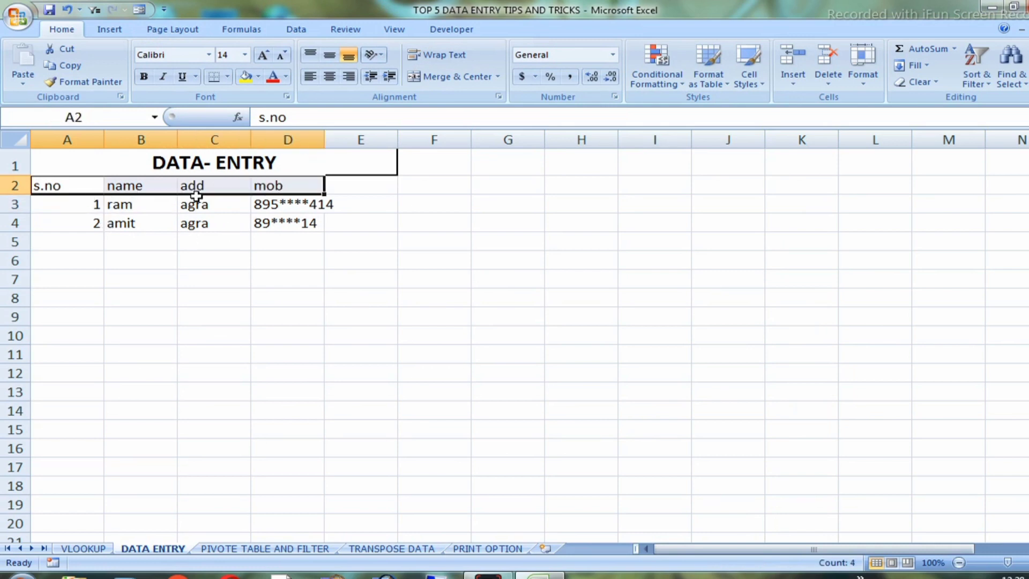
{"action": "left_click", "coordinate": [257, 81]}
{"action": "left_click", "coordinate": [234, 227]}
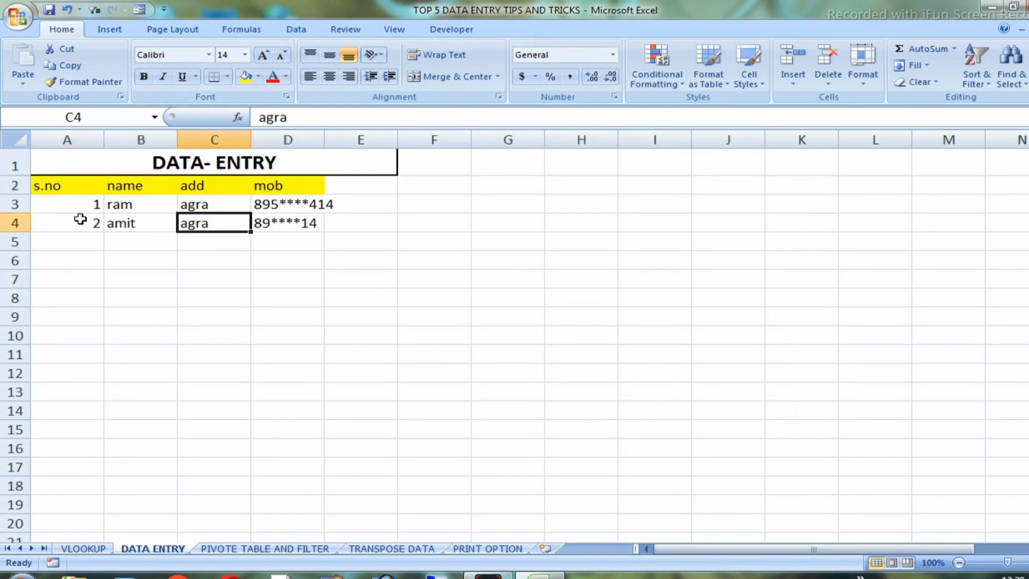
{"action": "left_click_drag", "start_coordinate": [56, 187], "coordinate": [269, 202]}
{"action": "left_click", "coordinate": [296, 245]}
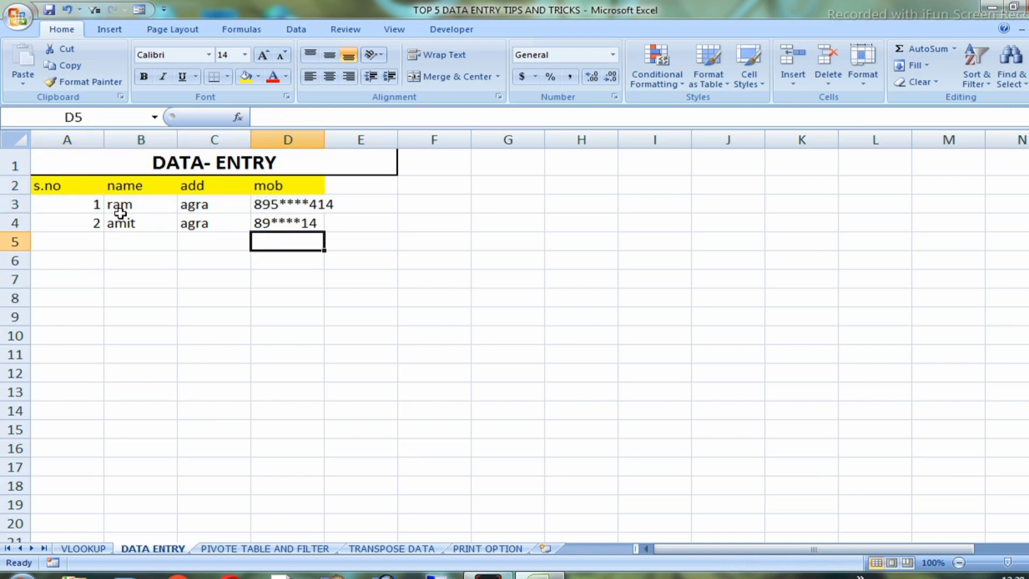
{"action": "left_click_drag", "start_coordinate": [56, 188], "coordinate": [270, 252]}
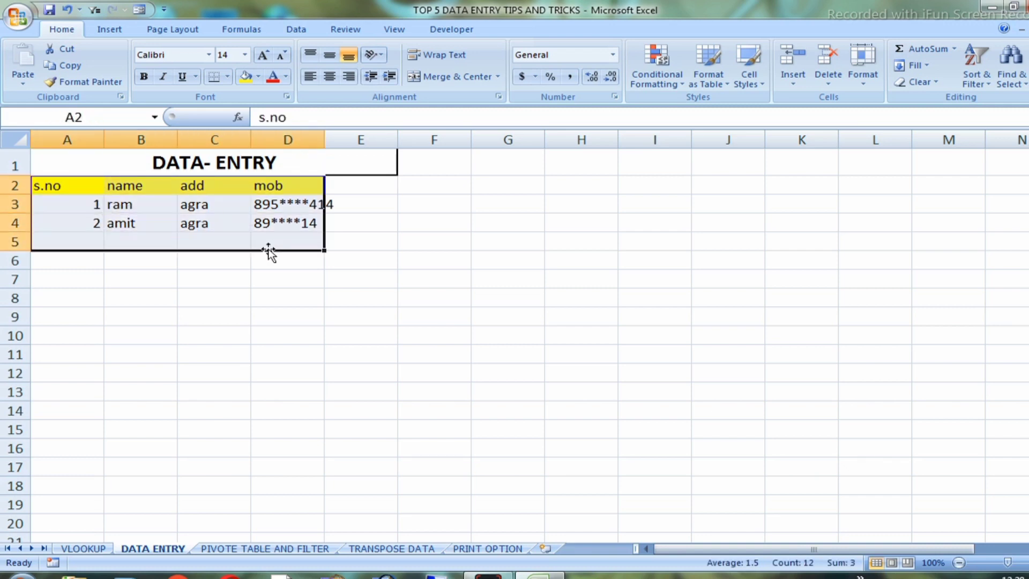
{"action": "left_click", "coordinate": [139, 10]}
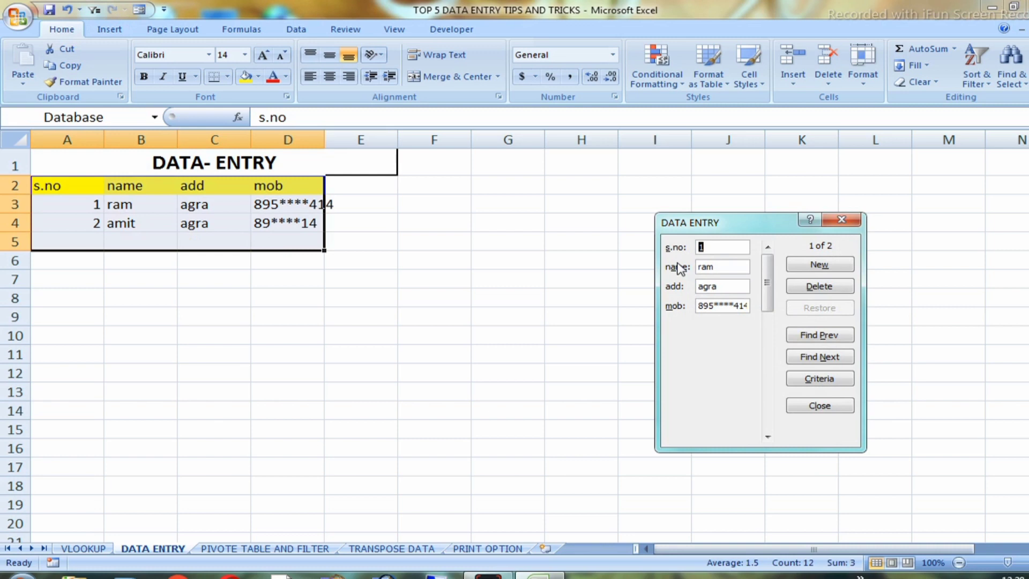
{"action": "left_click_drag", "start_coordinate": [726, 229], "coordinate": [453, 134]}
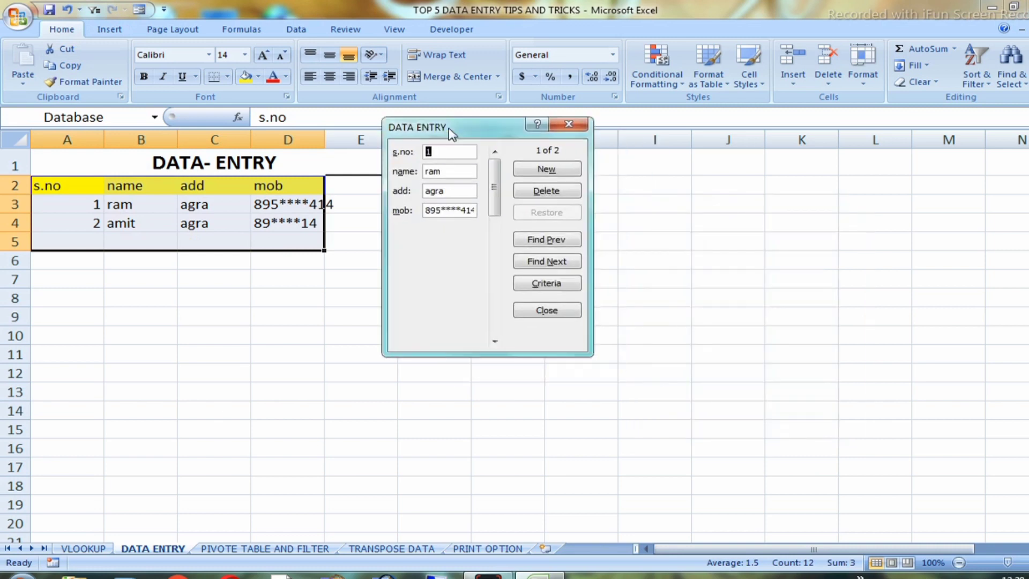
{"action": "left_click", "coordinate": [541, 173]}
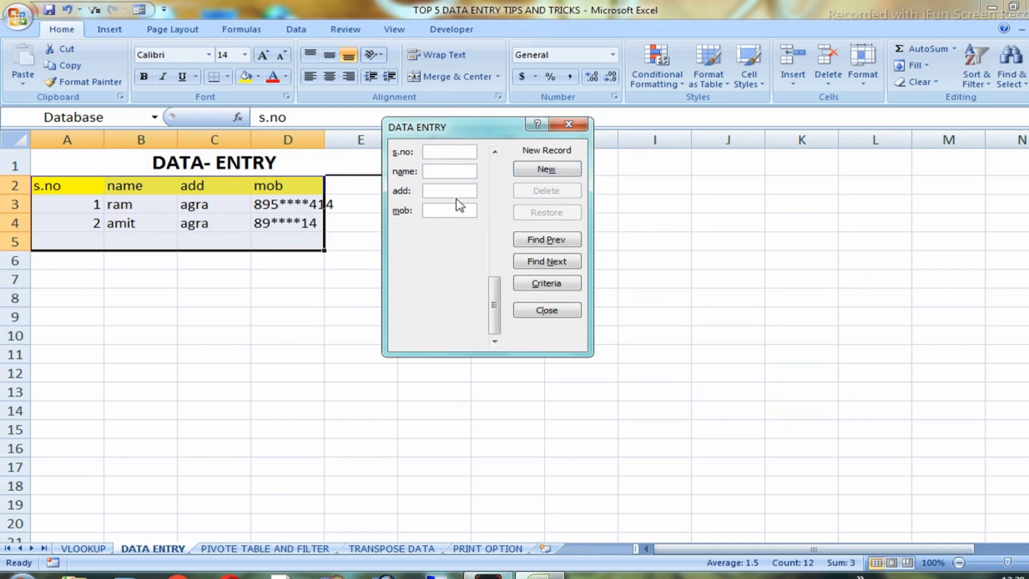
{"action": "left_click", "coordinate": [568, 125]}
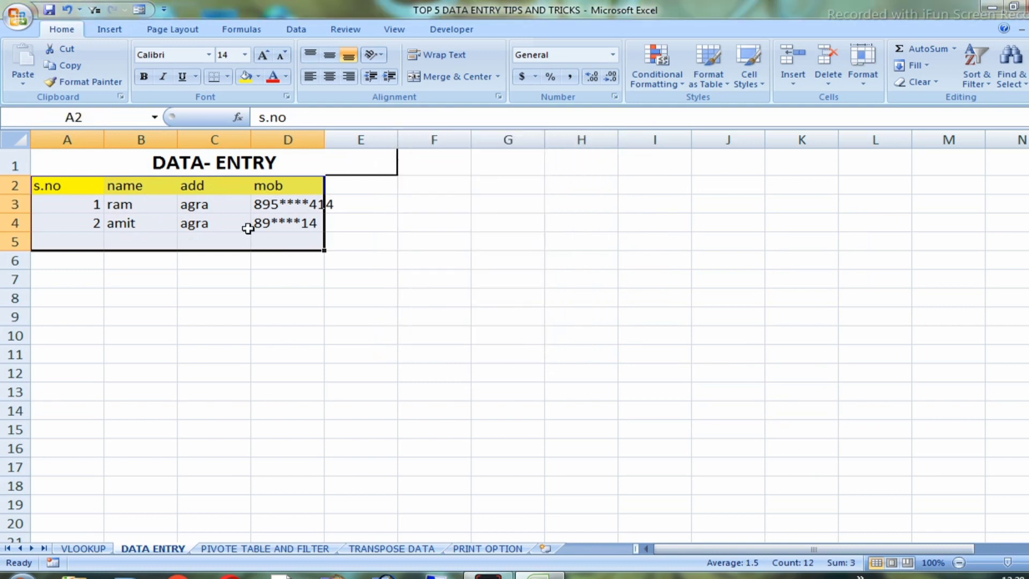
Clear the existing records from A3:D5, keeping the header row
{"action": "left_click", "coordinate": [126, 206]}
{"action": "left_click_drag", "start_coordinate": [76, 209], "coordinate": [325, 246]}
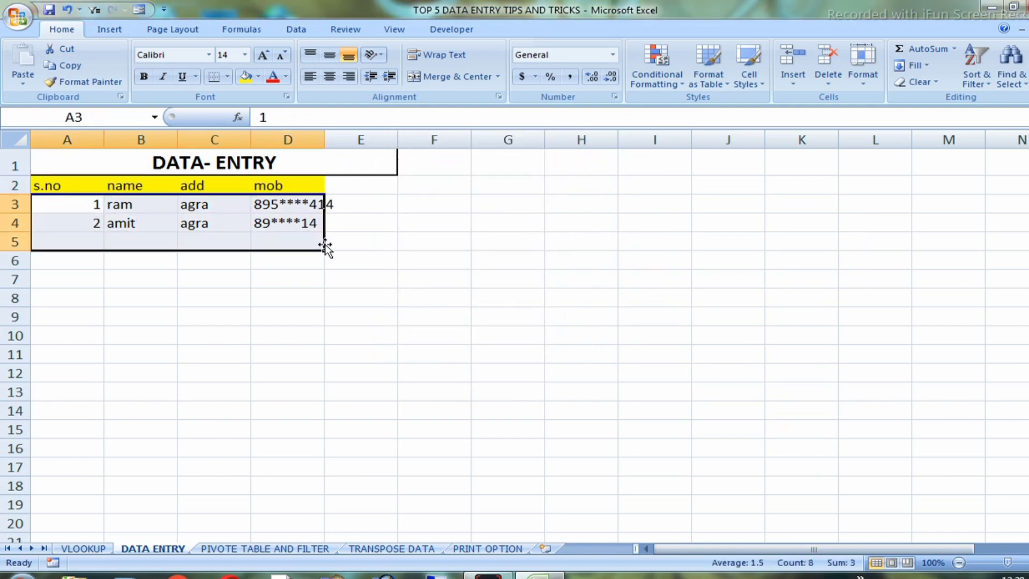
{"action": "key", "text": "Delete"}
{"action": "left_click", "coordinate": [282, 294]}
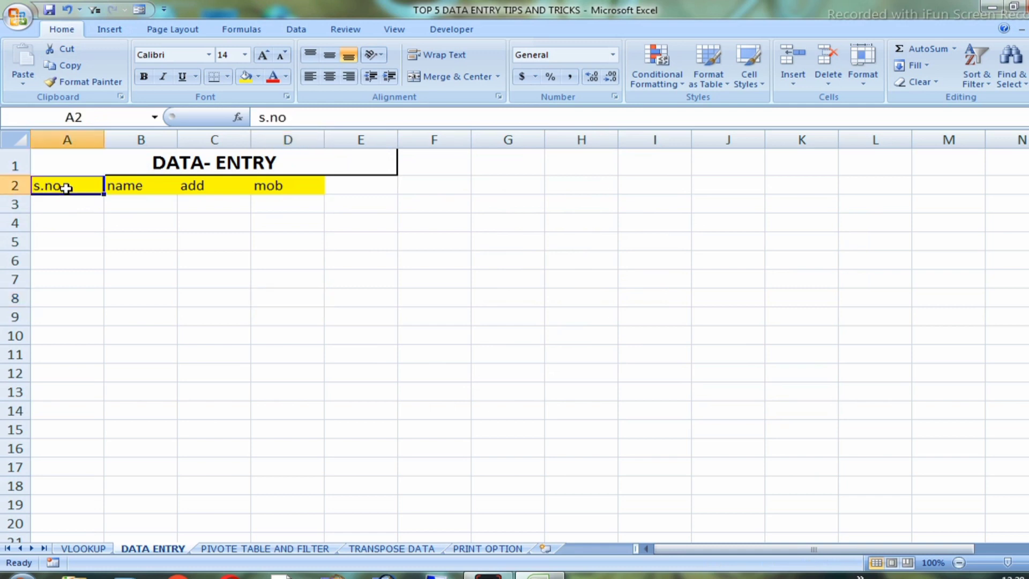
Open the data entry form for A2:D3, using the first row as labels, and place it beside the table
{"action": "left_click_drag", "start_coordinate": [65, 184], "coordinate": [273, 196]}
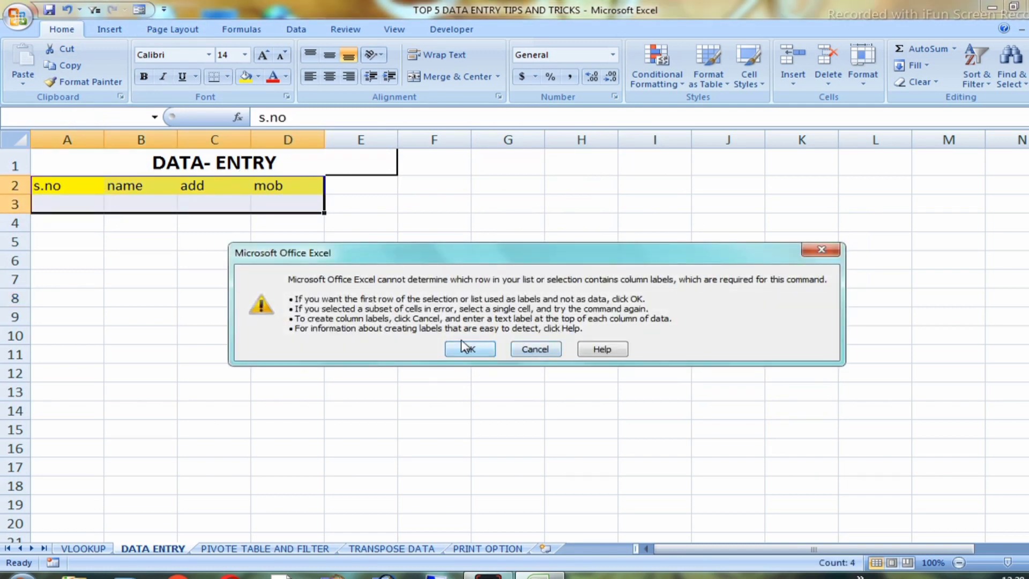
{"action": "left_click", "coordinate": [469, 348]}
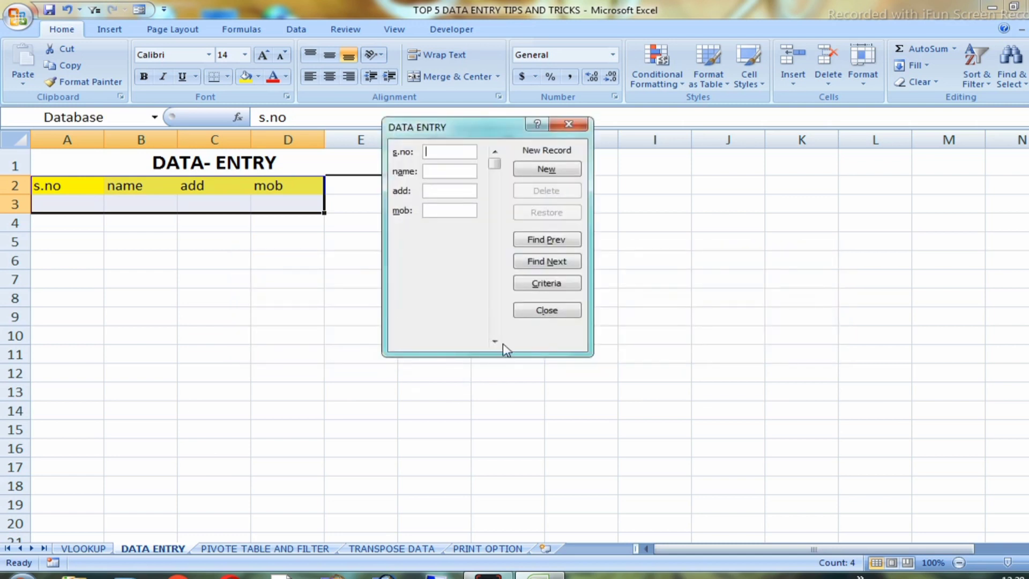
{"action": "left_click_drag", "start_coordinate": [446, 128], "coordinate": [536, 170]}
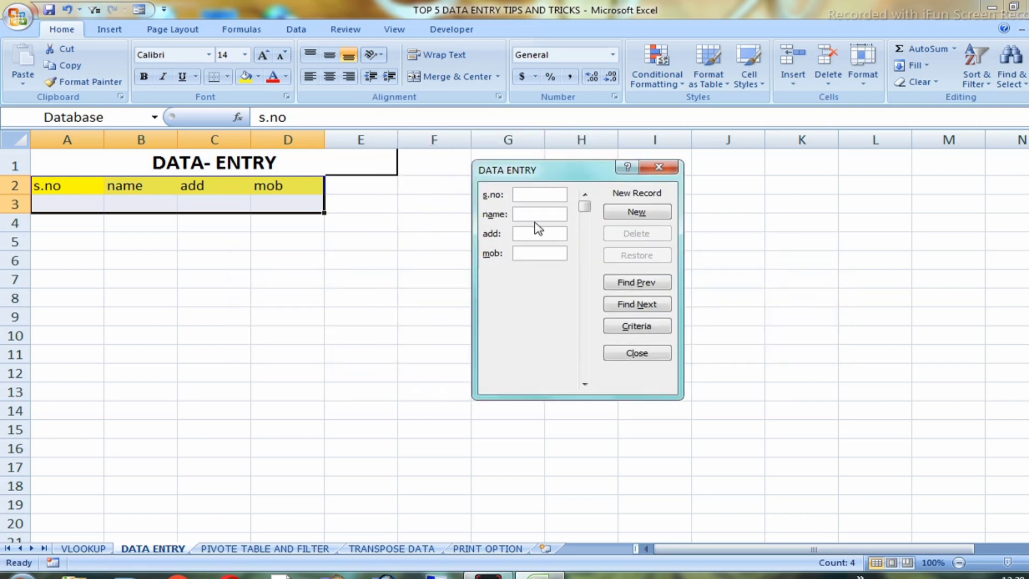
Add the first record through the form: s.no 1, the person's name, agra as the address and the masked mobile number
{"action": "type", "text": "1"}
{"action": "key", "text": "Tab"}
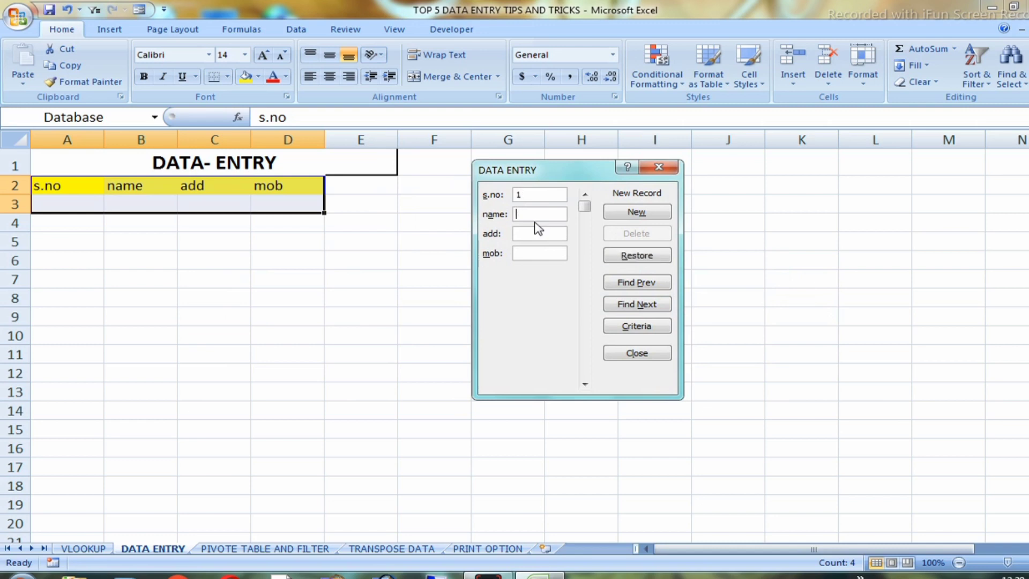
{"action": "type", "text": "ram"}
{"action": "key", "text": "Tab"}
{"action": "type", "text": "agra"}
{"action": "key", "text": "Tab"}
{"action": "type", "text": "89******41"}
{"action": "key", "text": "Return"}
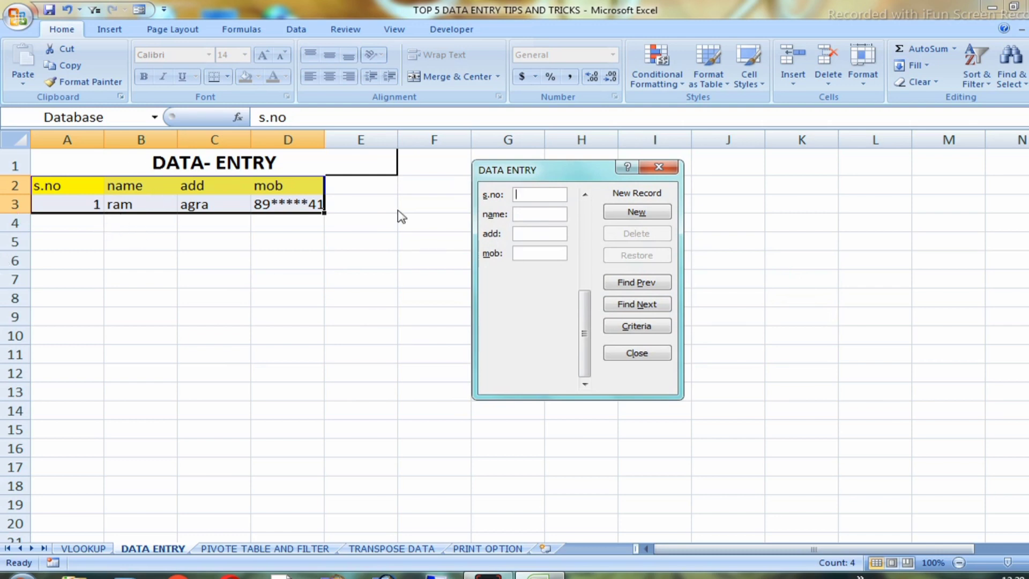
Add a second record through the form with s.no 2, the person's name, address agra and the masked mobile number, and close the form
{"action": "type", "text": "2"}
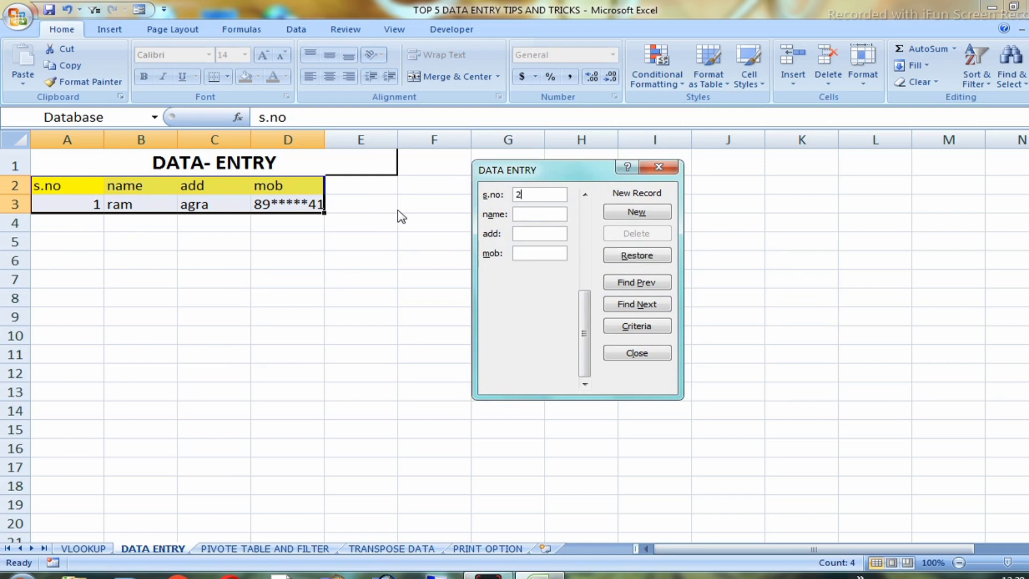
{"action": "key", "text": "Tab"}
{"action": "type", "text": "mo"}
{"action": "key", "text": "Tab"}
{"action": "type", "text": "ag"}
{"action": "key", "text": "Tab"}
{"action": "type", "text": "89*****52"}
{"action": "key", "text": "Return"}
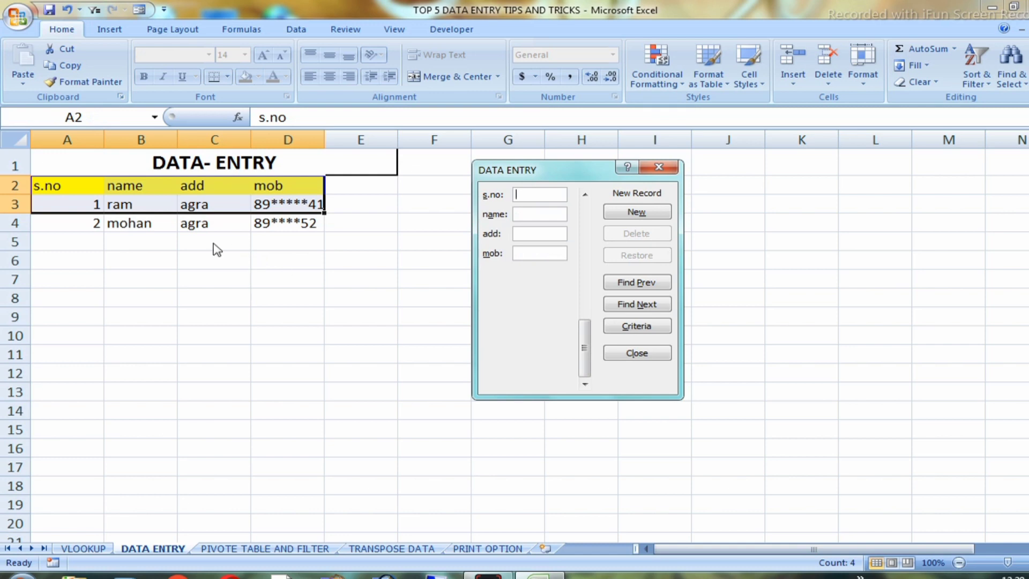
{"action": "left_click", "coordinate": [662, 167]}
{"action": "left_click", "coordinate": [362, 299]}
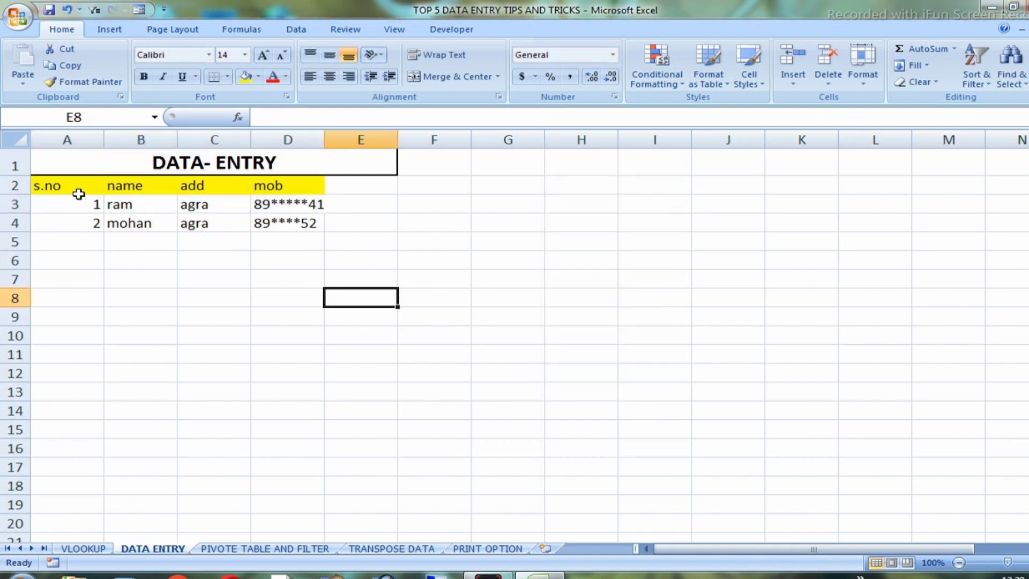
Apply all borders to the table A2:D4 and centre its contents horizontally and vertically
{"action": "left_click_drag", "start_coordinate": [57, 187], "coordinate": [239, 232]}
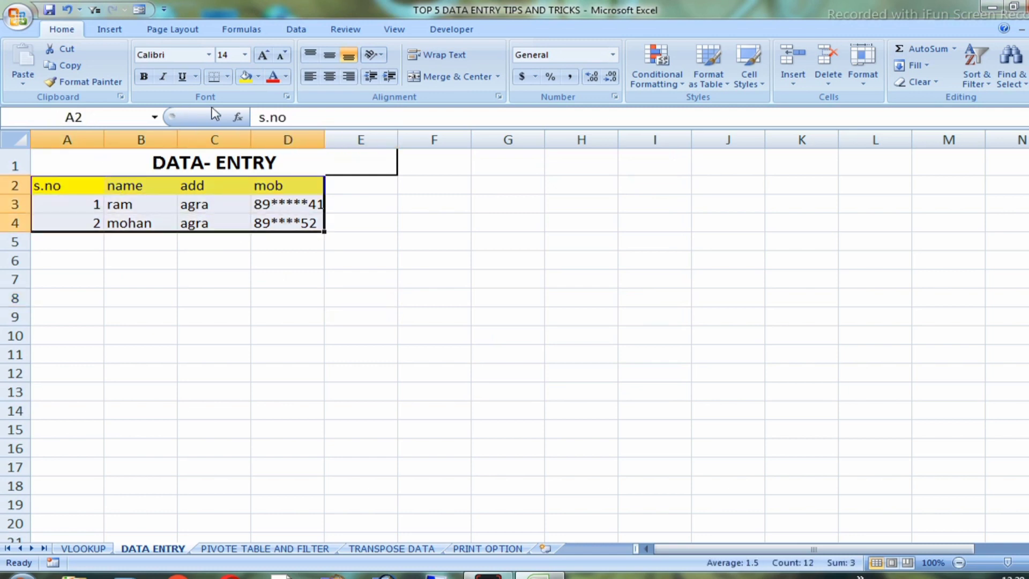
{"action": "left_click", "coordinate": [227, 80]}
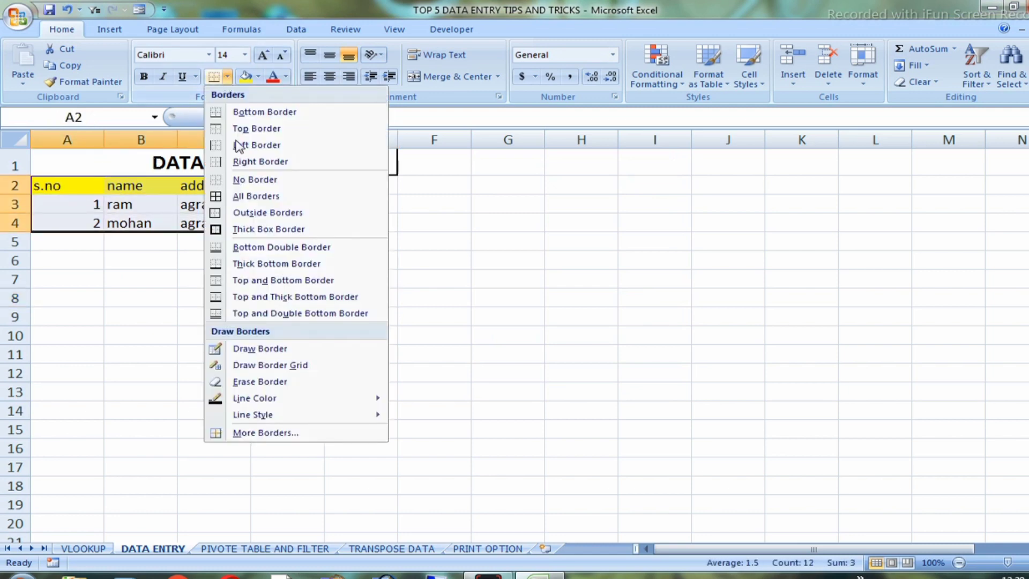
{"action": "left_click", "coordinate": [250, 200]}
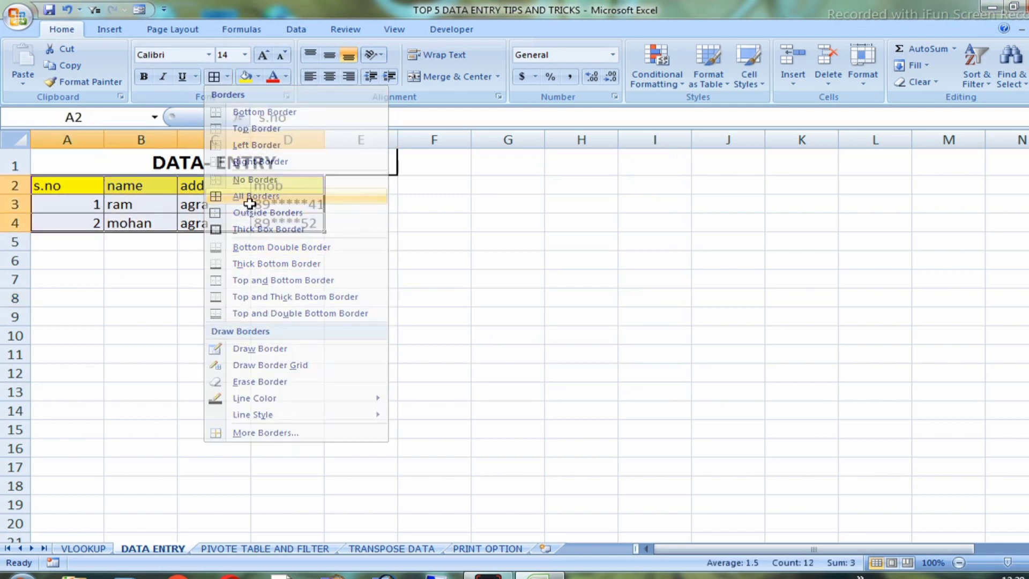
{"action": "left_click", "coordinate": [329, 78]}
{"action": "left_click", "coordinate": [330, 55]}
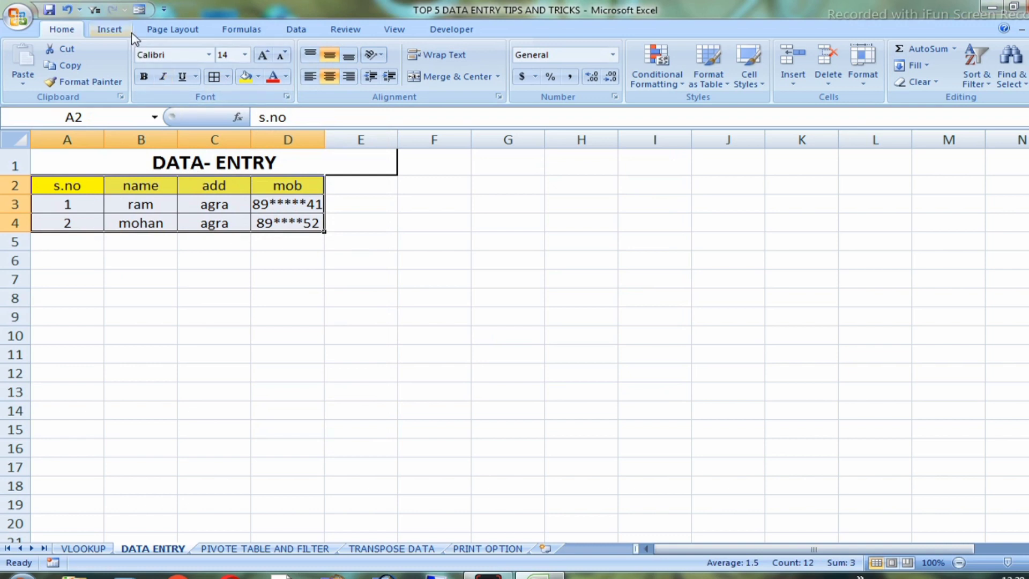
Add a third record through the data form: s.no 3, the person's name, mathura as the address and the masked mobile number
{"action": "left_click", "coordinate": [138, 10]}
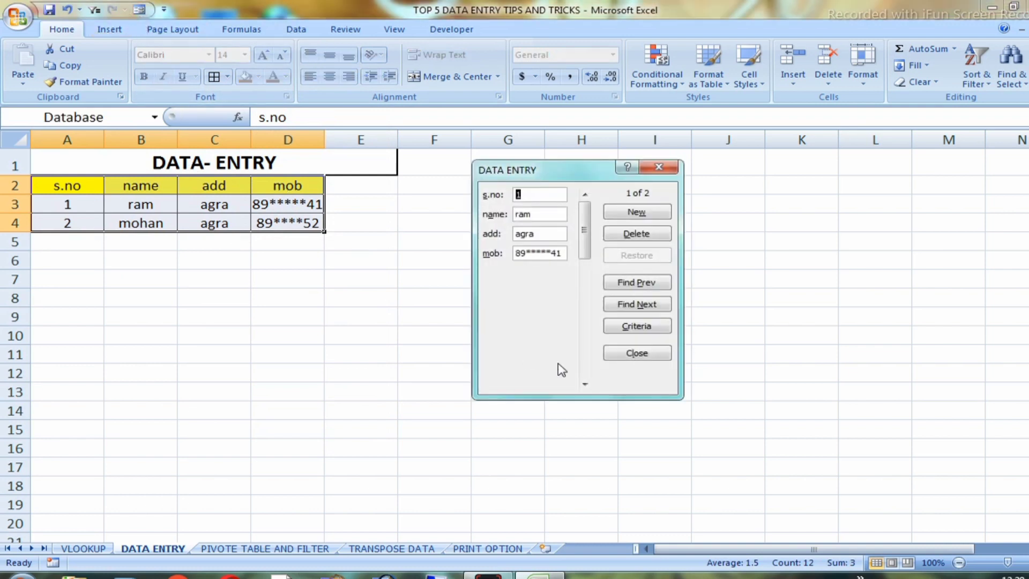
{"action": "left_click", "coordinate": [636, 215]}
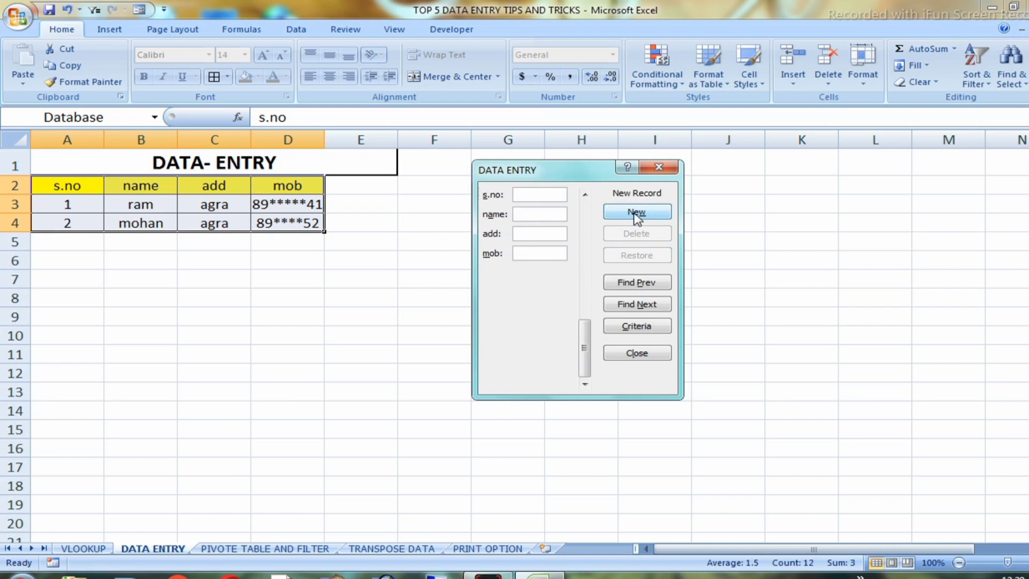
{"action": "type", "text": "3"}
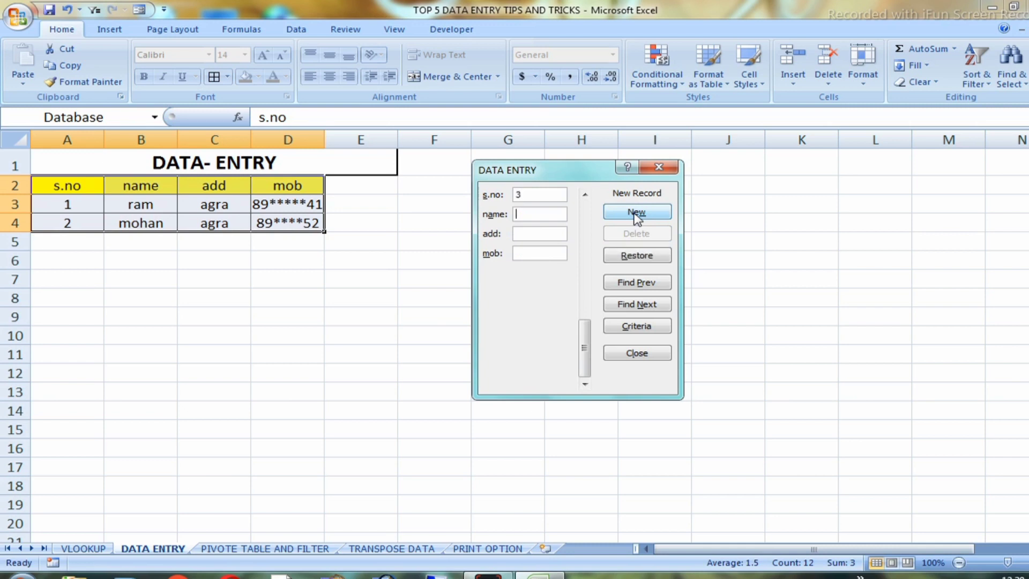
{"action": "key", "text": "Tab"}
{"action": "type", "text": "am"}
{"action": "key", "text": "Tab"}
{"action": "type", "text": "mathura"}
{"action": "key", "text": "Tab"}
{"action": "type", "text": "98*****52"}
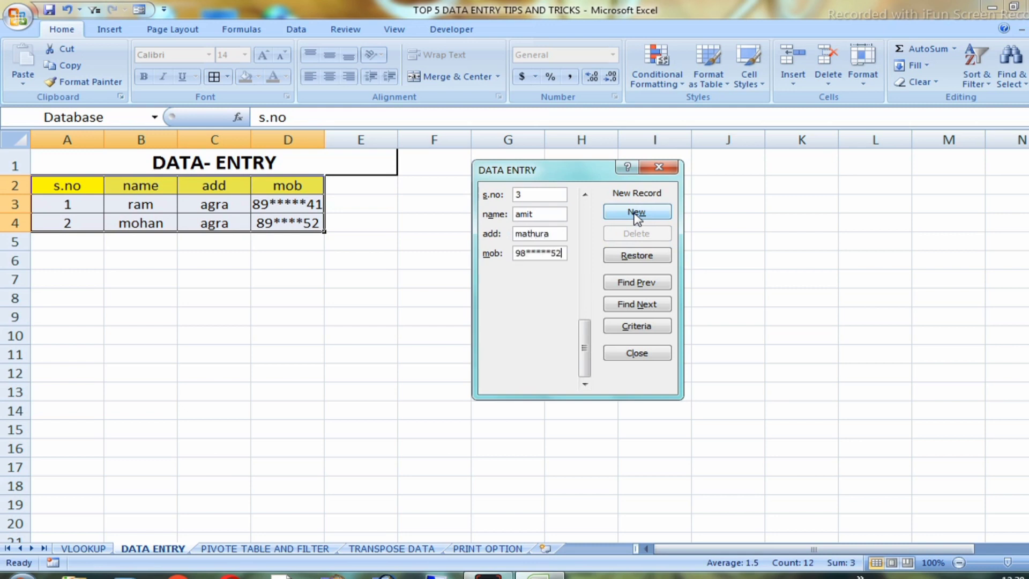
{"action": "left_click", "coordinate": [636, 213]}
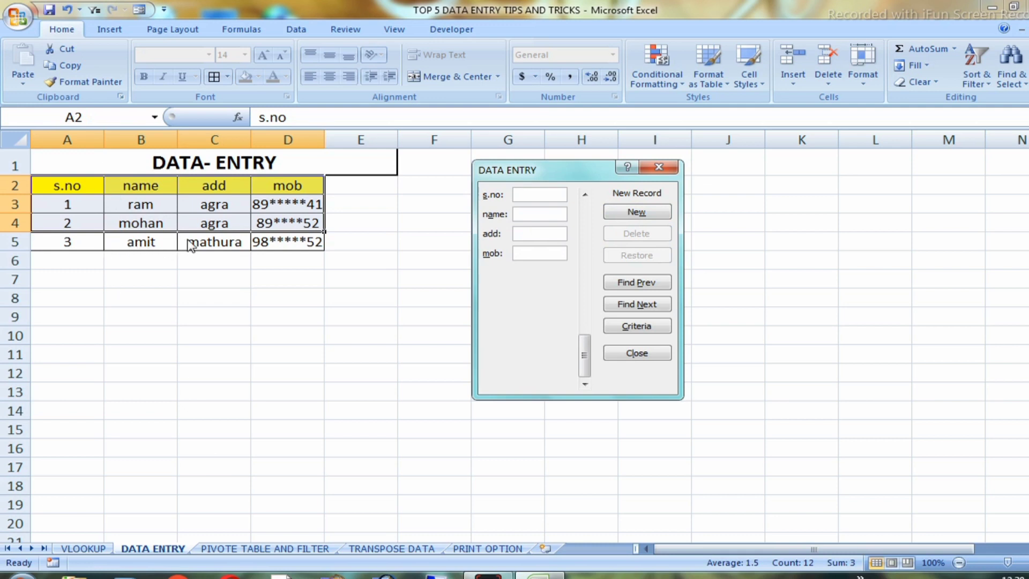
Add a fourth record with s.no 4, the person's name, address agra and the masked mobile number, and close the form
{"action": "type", "text": "4"}
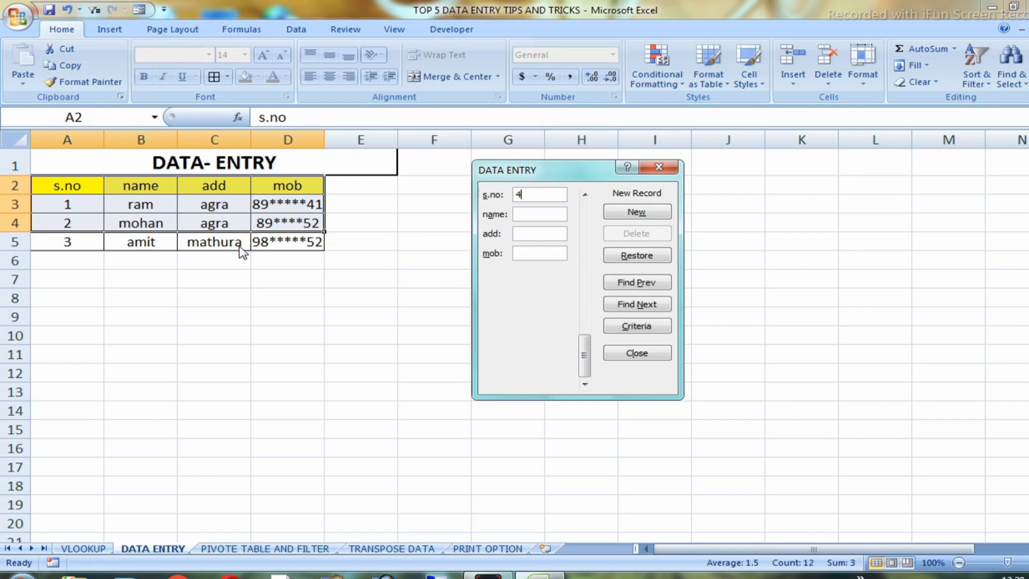
{"action": "type", "text": "roh"}
{"action": "type", "text": "agra"}
{"action": "type", "text": "98*"}
{"action": "type", "text": "***41"}
{"action": "key", "text": "Return"}
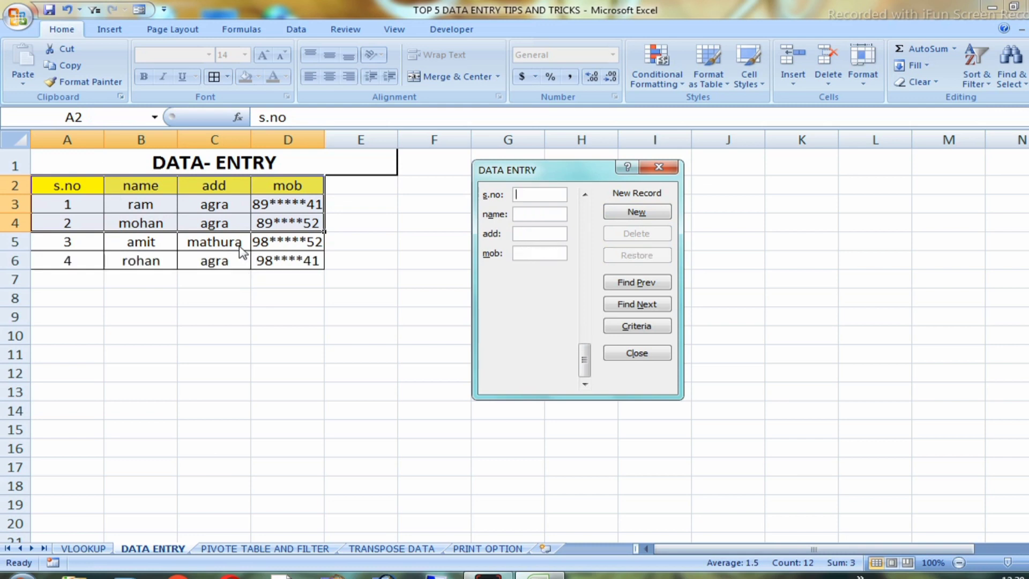
{"action": "left_click", "coordinate": [659, 167]}
{"action": "left_click", "coordinate": [166, 276]}
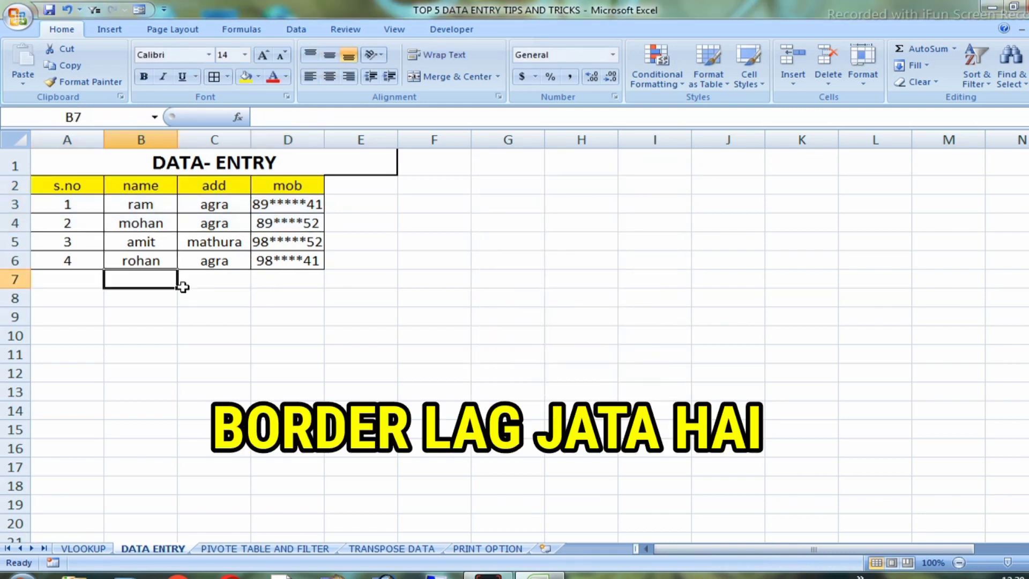
{"action": "left_click_drag", "start_coordinate": [59, 244], "coordinate": [225, 261]}
{"action": "left_click", "coordinate": [291, 333]}
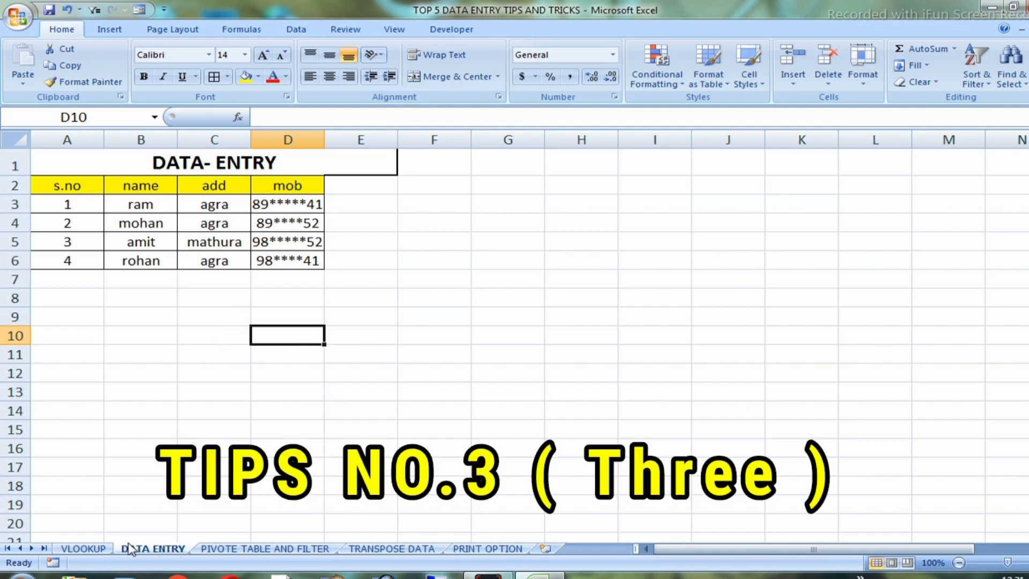
Turn on filtering for the table A1:G16 on the VLOOKUP sheet
{"action": "left_click", "coordinate": [83, 548]}
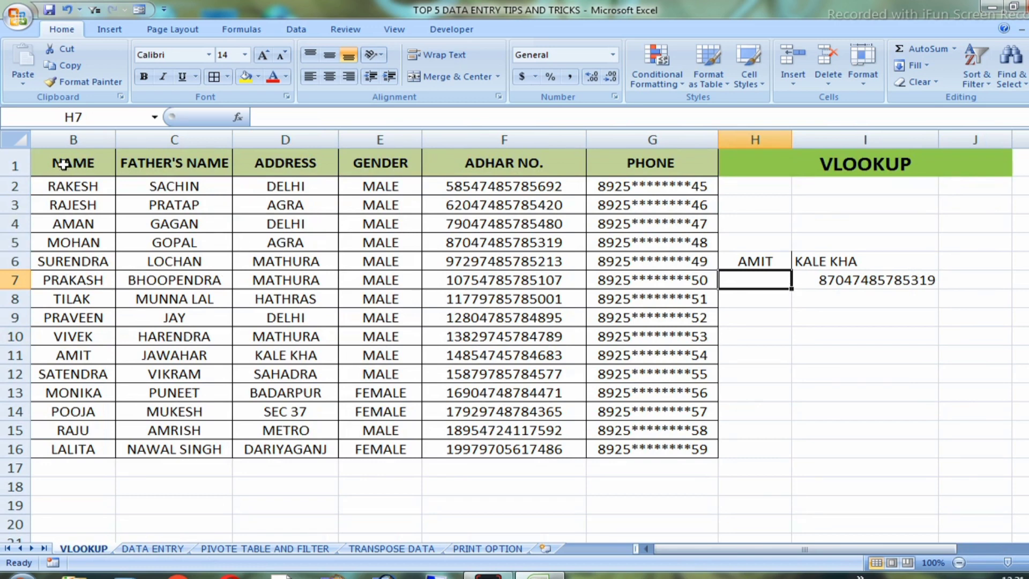
{"action": "left_click_drag", "start_coordinate": [67, 163], "coordinate": [659, 467]}
{"action": "left_click", "coordinate": [659, 467]}
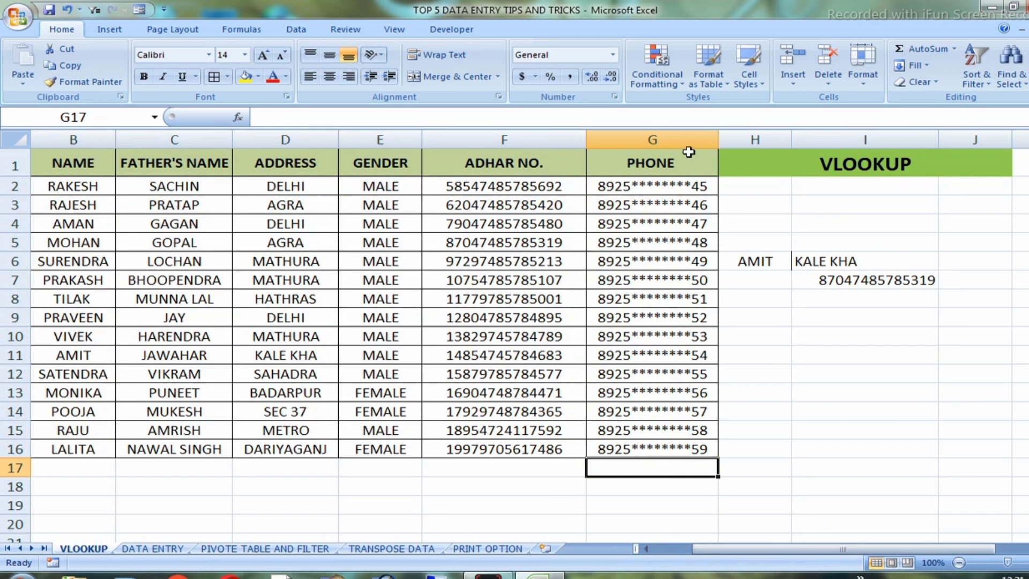
{"action": "left_click", "coordinate": [673, 162]}
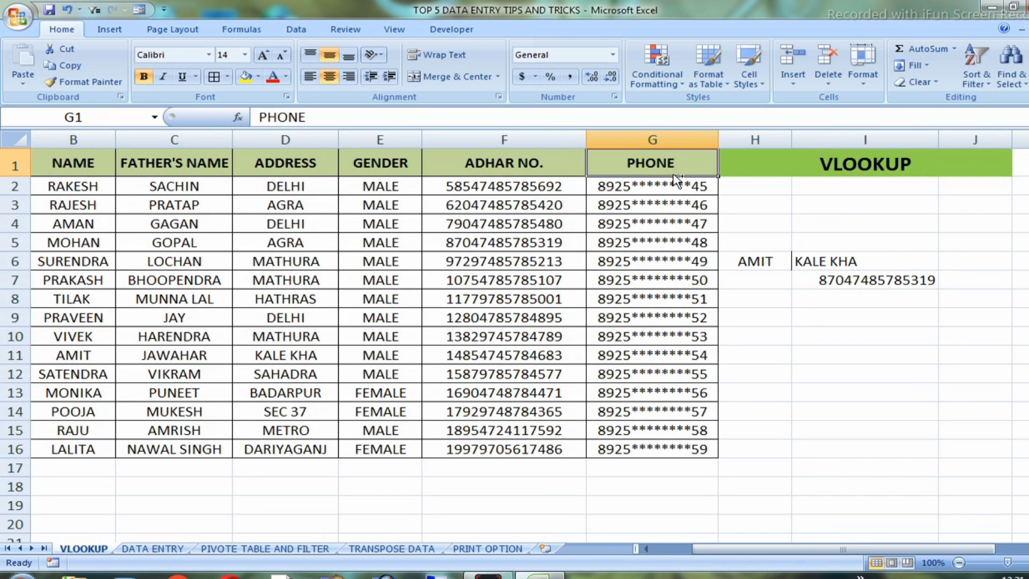
{"action": "key", "text": "ctrl+shift+Down"}
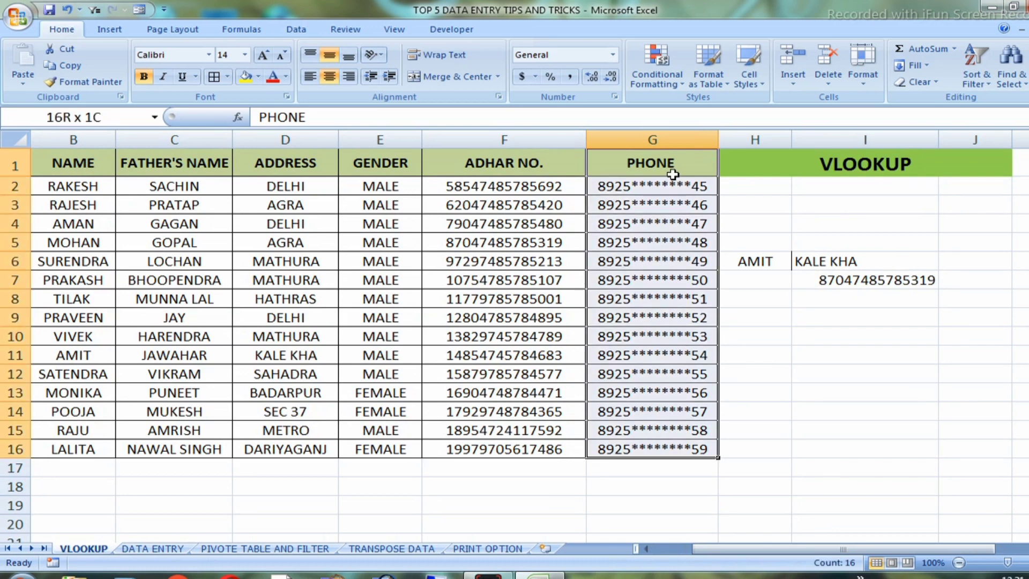
{"action": "key", "text": "ctrl+shift+Left"}
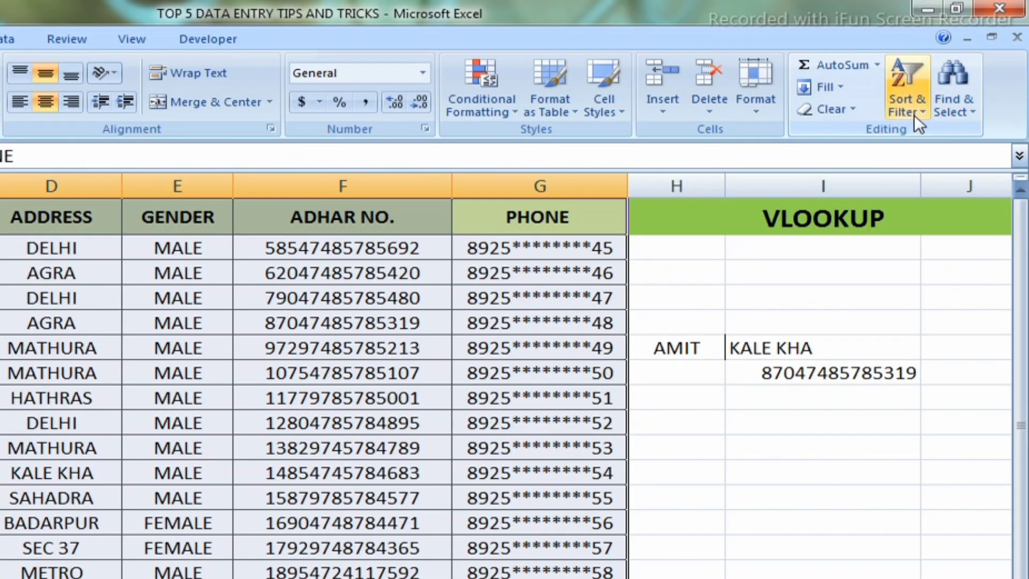
{"action": "left_click", "coordinate": [929, 115]}
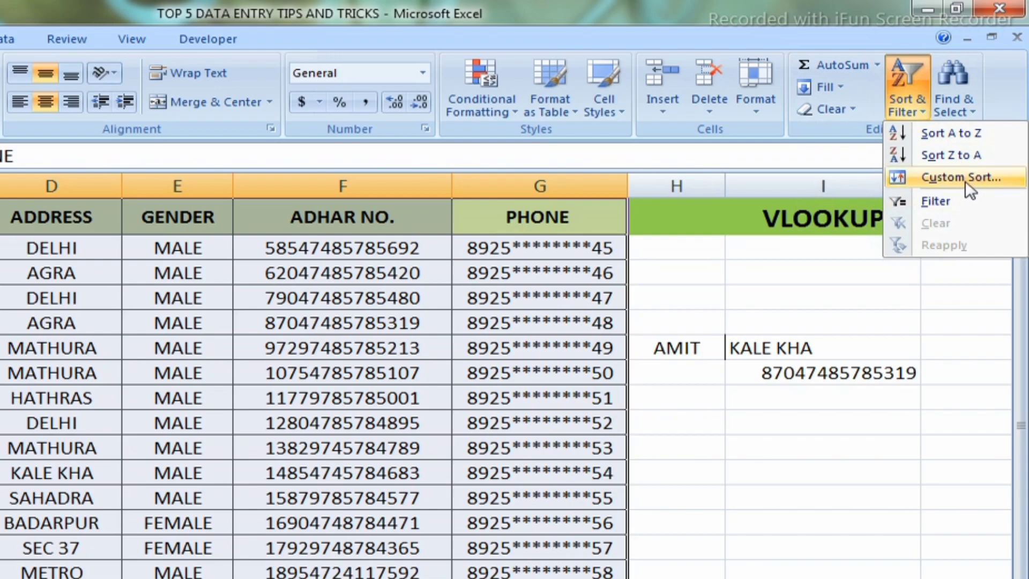
{"action": "left_click", "coordinate": [935, 201]}
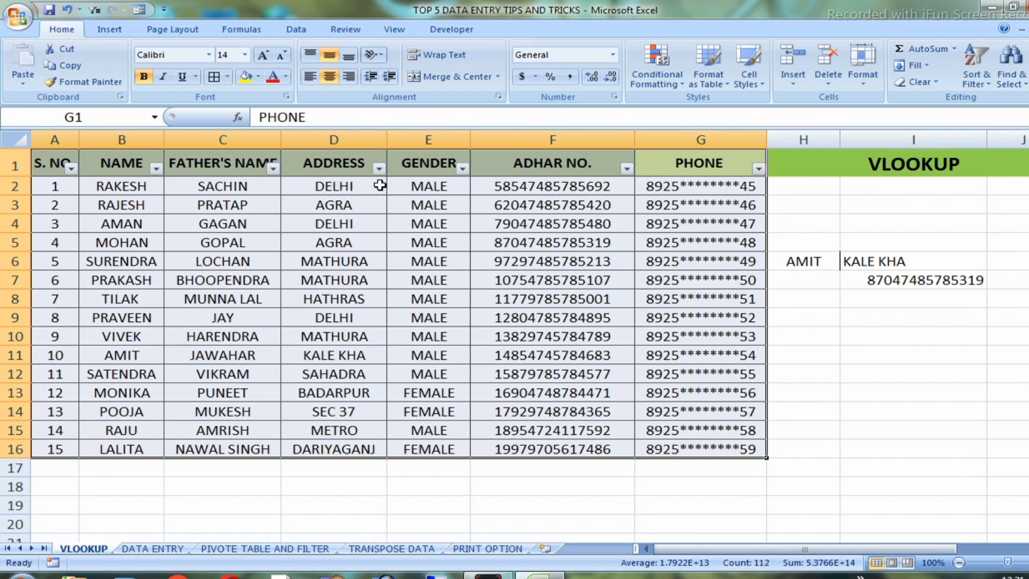
Filter the ADDRESS column to show only AGRA, and undo the filter
{"action": "left_click", "coordinate": [379, 169]}
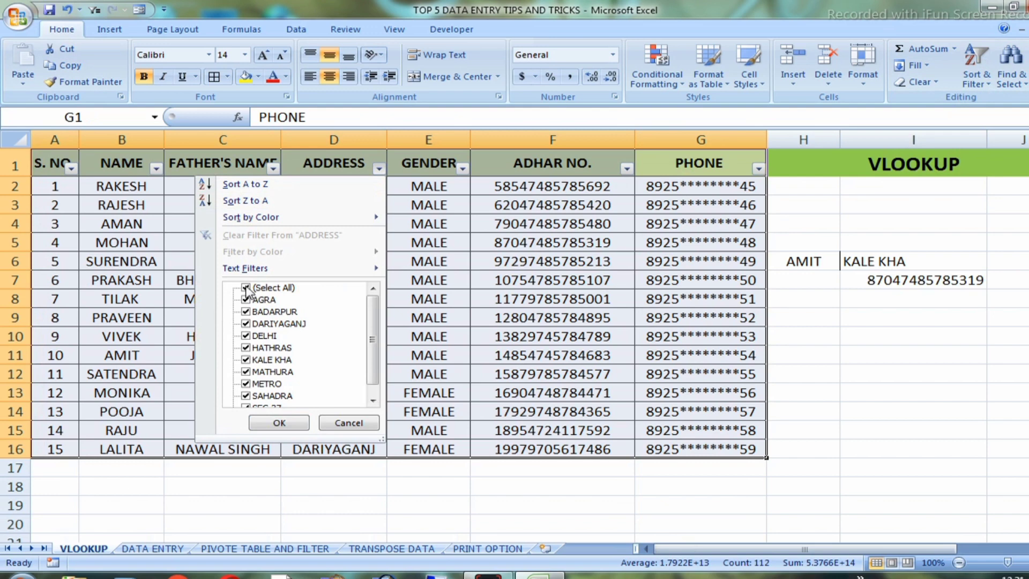
{"action": "left_click", "coordinate": [246, 288]}
{"action": "left_click", "coordinate": [246, 299]}
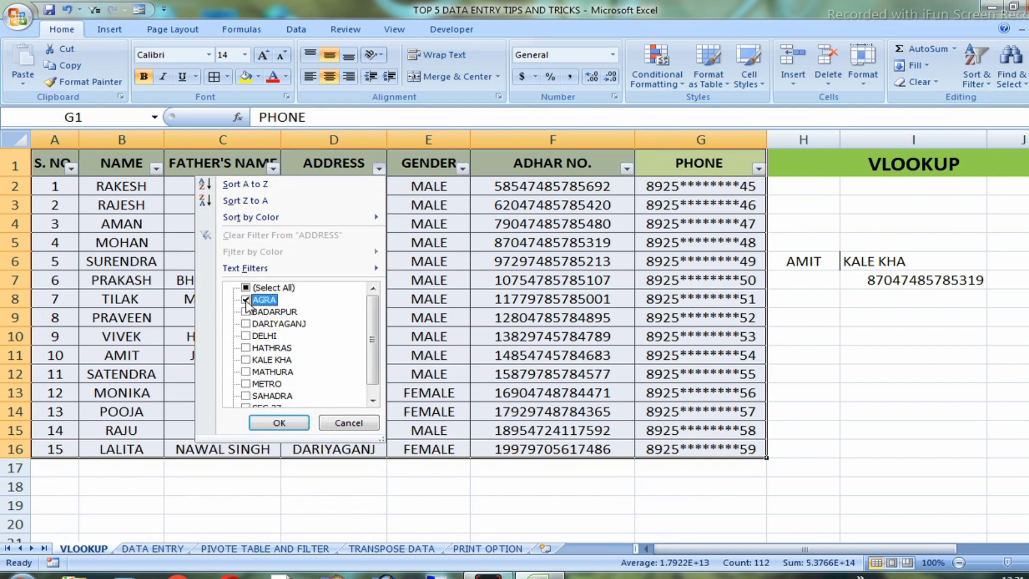
{"action": "left_click", "coordinate": [277, 423]}
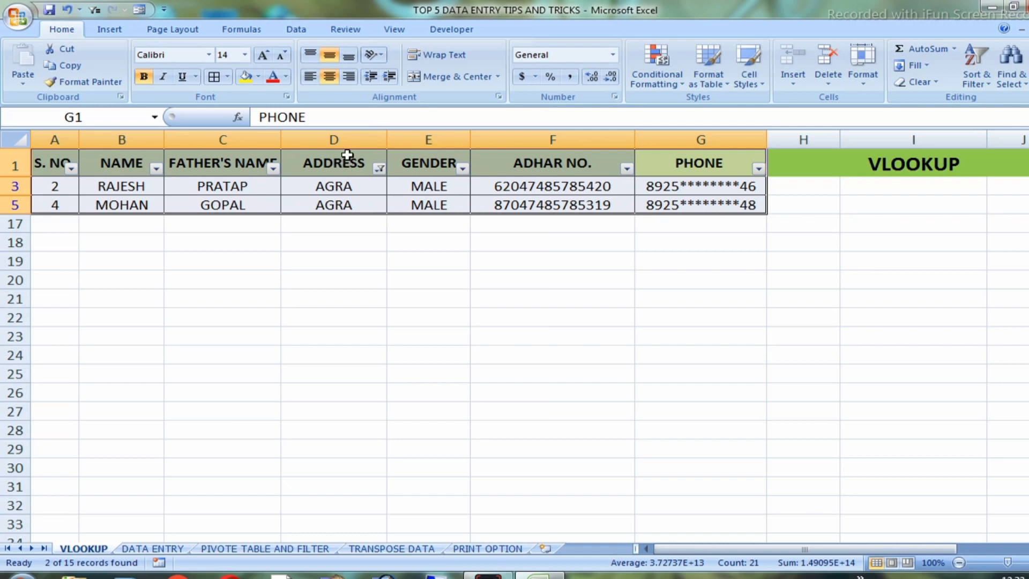
{"action": "key", "text": "ctrl+z"}
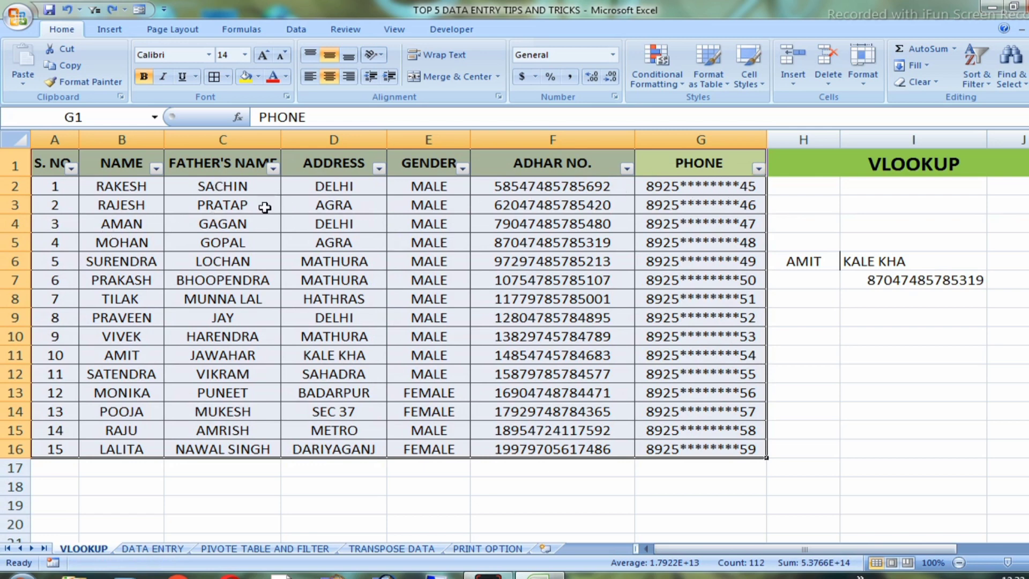
Filter the FATHER'S NAME column to a single father's name, and undo the filter
{"action": "left_click", "coordinate": [273, 168]}
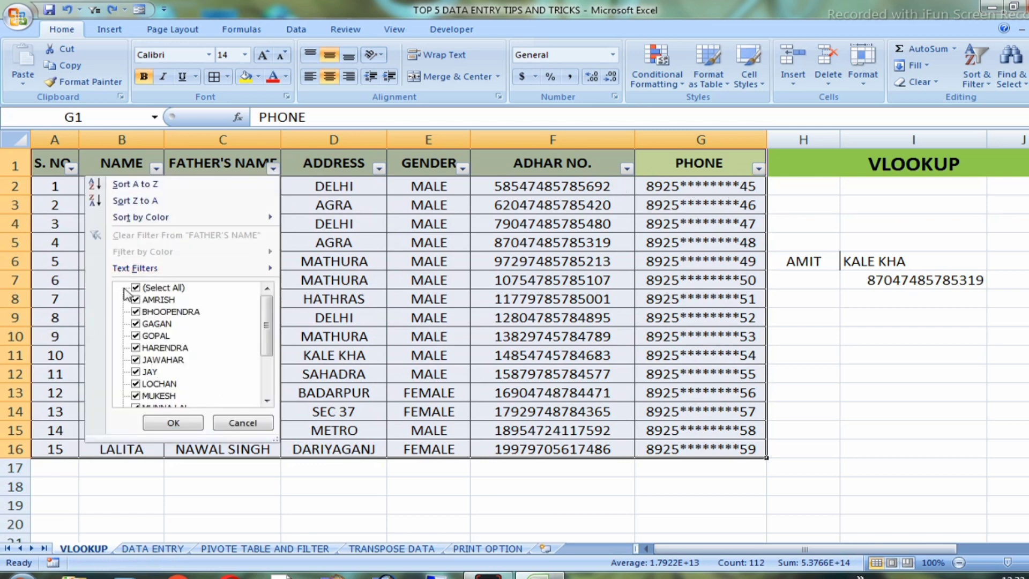
{"action": "left_click", "coordinate": [136, 288]}
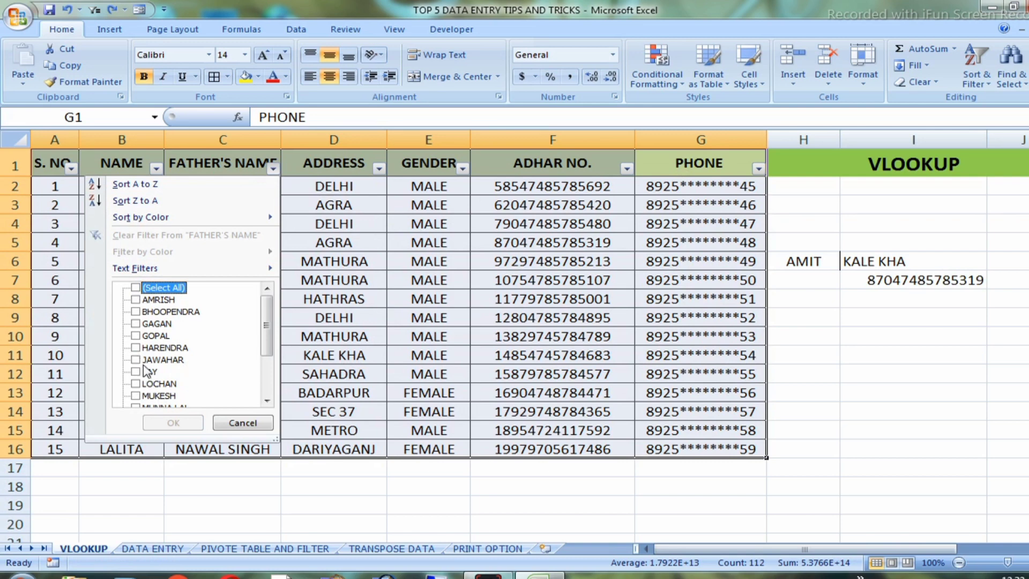
{"action": "left_click", "coordinate": [156, 336]}
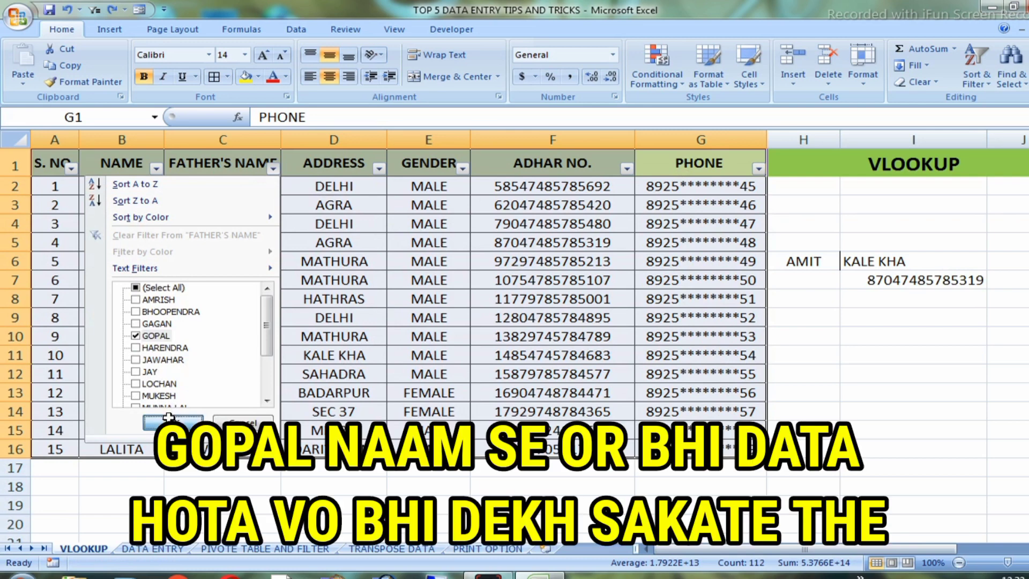
{"action": "left_click", "coordinate": [173, 421]}
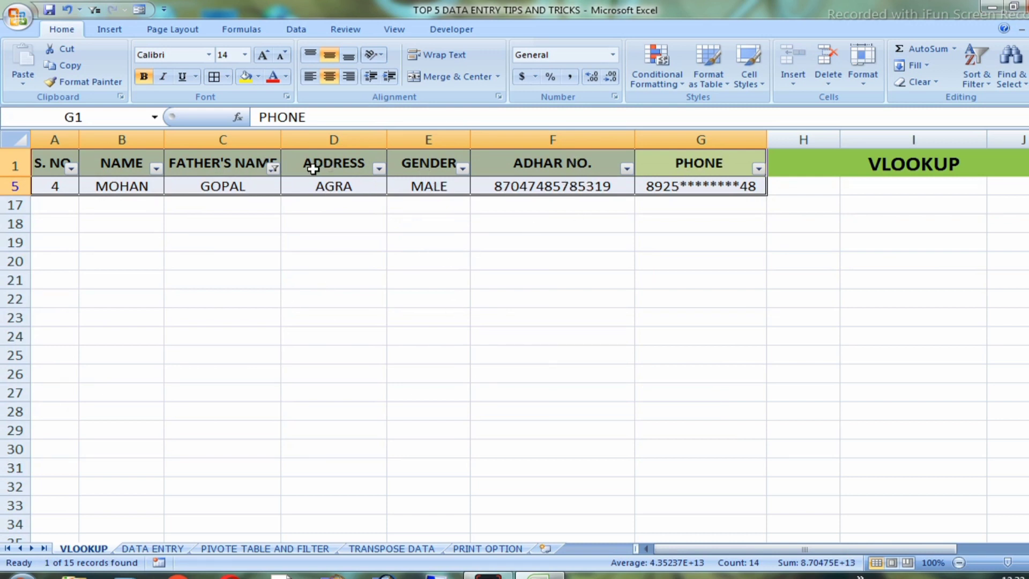
{"action": "key", "text": "ctrl+z"}
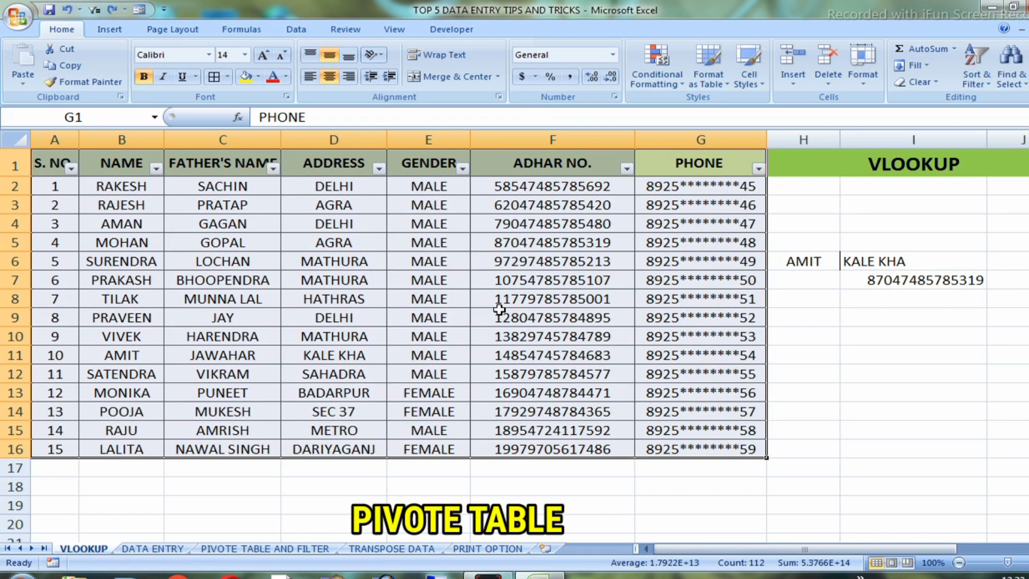
Open the PIVOTE TABLE AND FILTER sheet and examine its order table, including the first PRODUCT entries
{"action": "left_click", "coordinate": [294, 265]}
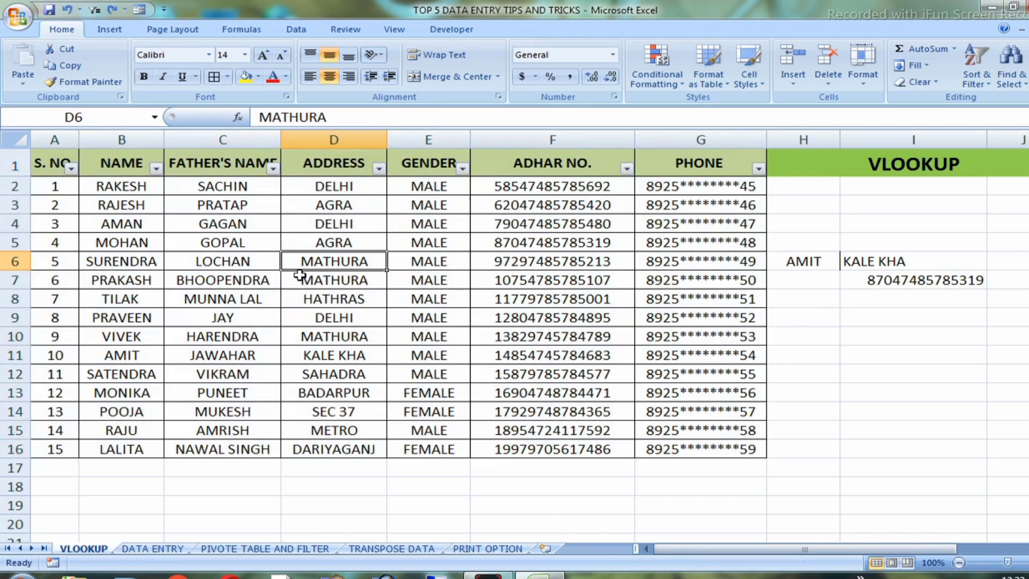
{"action": "left_click", "coordinate": [243, 549]}
{"action": "left_click", "coordinate": [212, 241]}
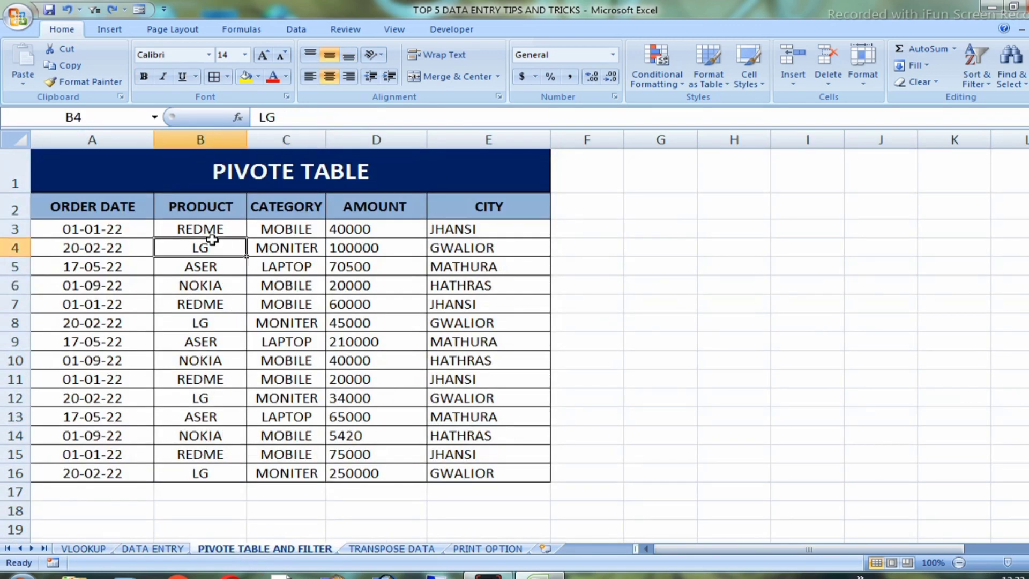
{"action": "left_click_drag", "start_coordinate": [80, 170], "coordinate": [491, 361]}
{"action": "left_click", "coordinate": [356, 343]}
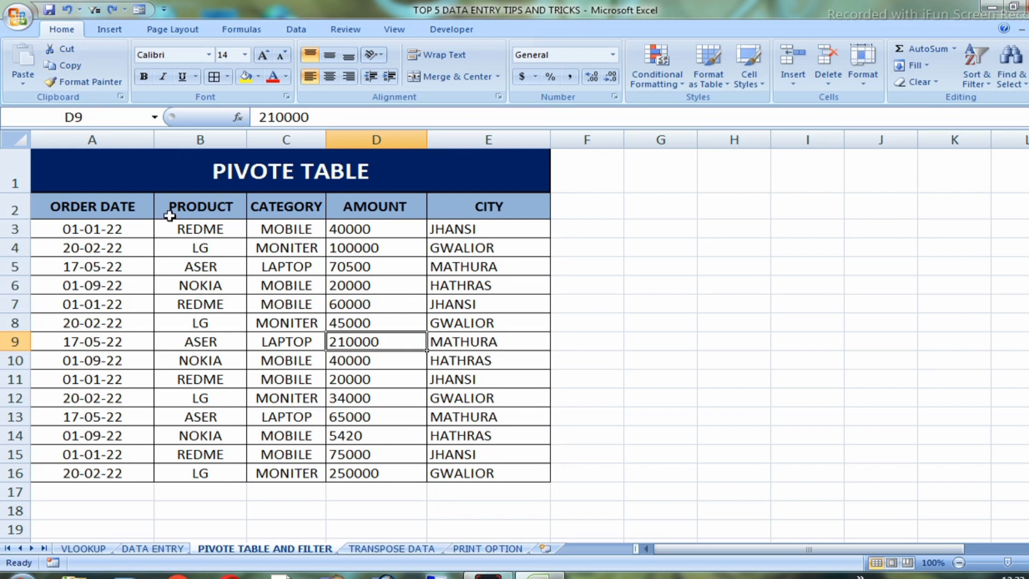
{"action": "left_click", "coordinate": [207, 229]}
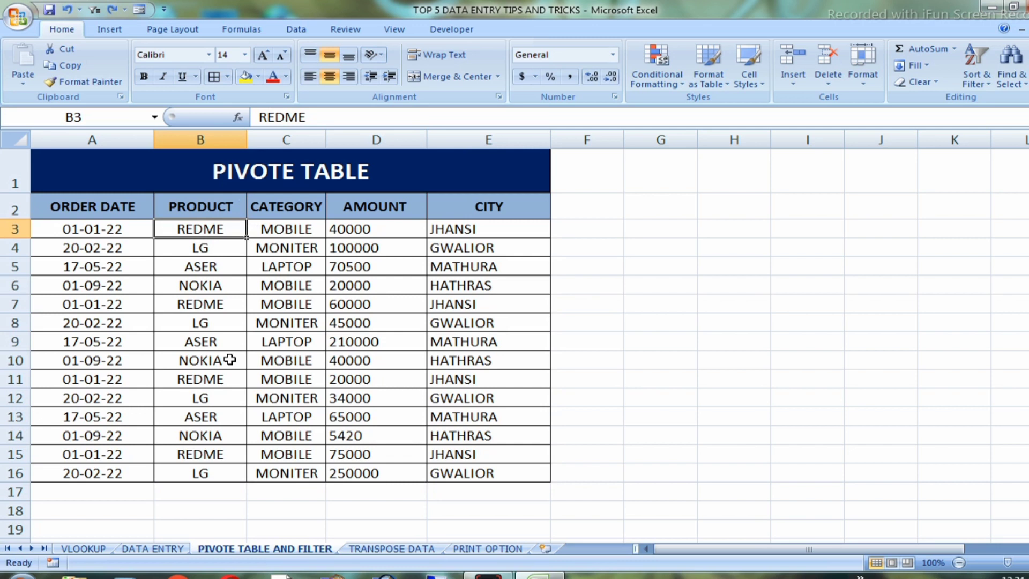
{"action": "left_click", "coordinate": [202, 250]}
{"action": "left_click", "coordinate": [204, 230]}
{"action": "left_click", "coordinate": [202, 249]}
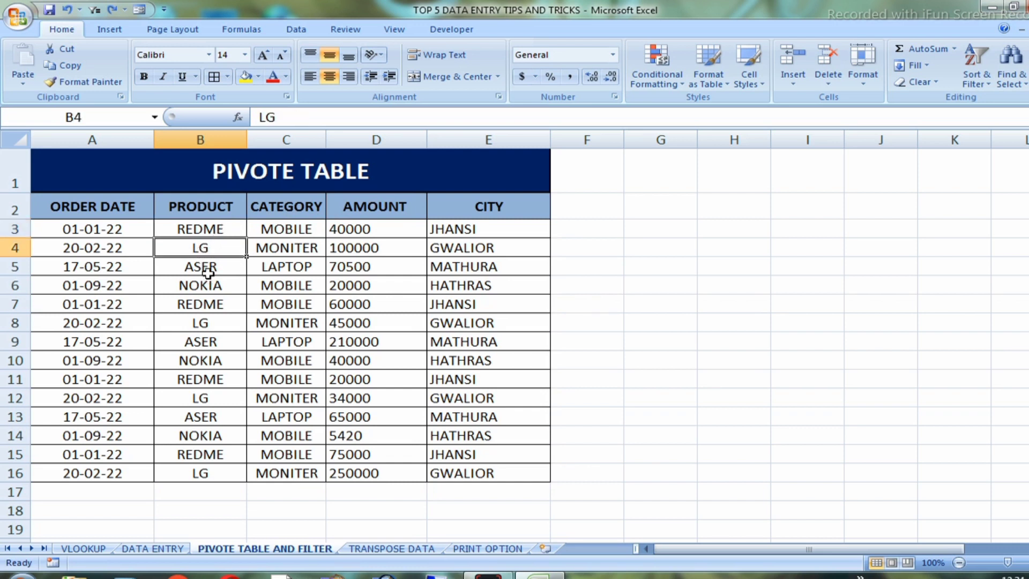
{"action": "left_click", "coordinate": [208, 272]}
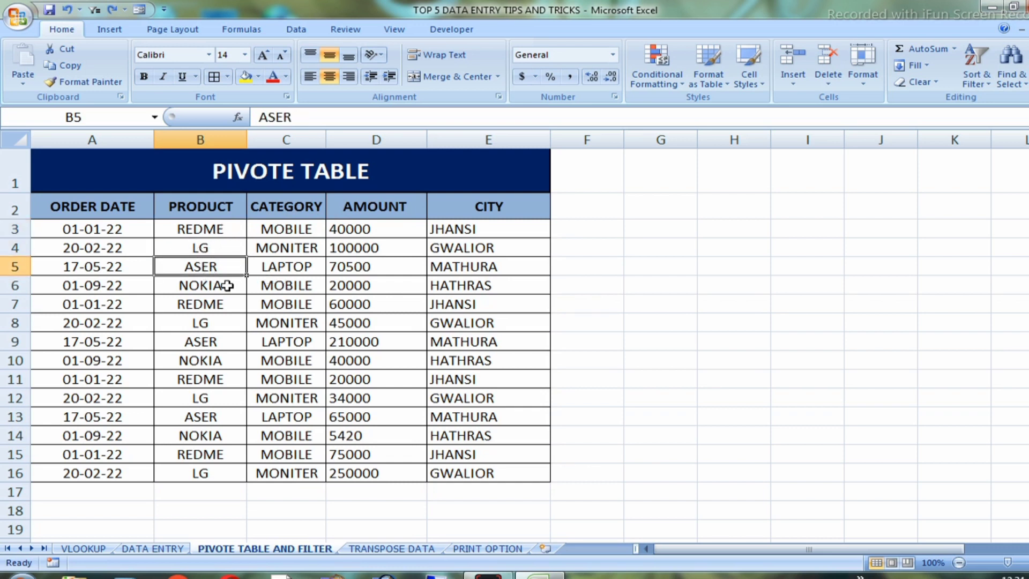
Examine the entries in the PRODUCT, CITY and ORDER DATE columns of the order table
{"action": "left_click", "coordinate": [188, 231]}
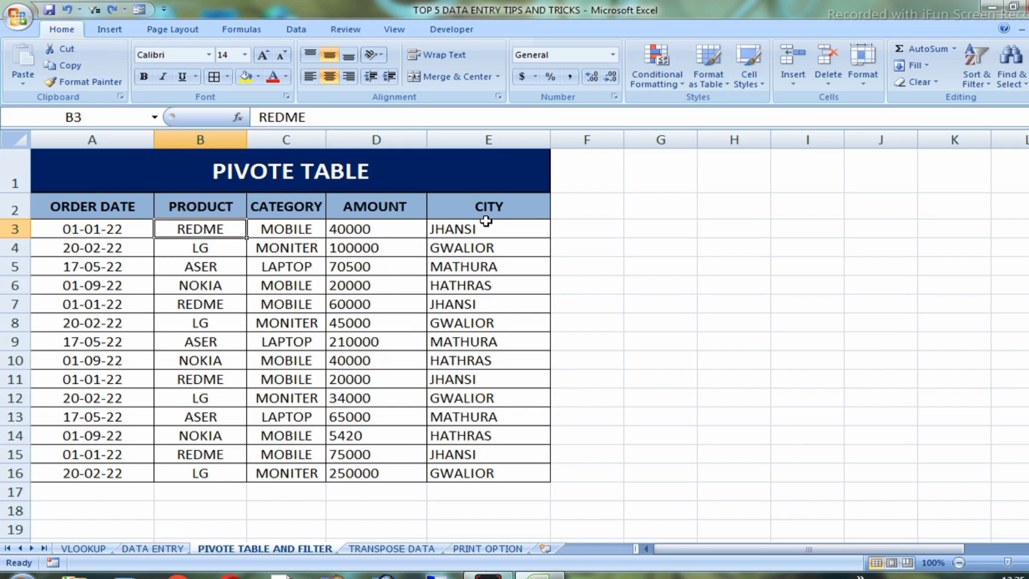
{"action": "left_click_drag", "start_coordinate": [485, 221], "coordinate": [498, 399]}
{"action": "left_click", "coordinate": [180, 230]}
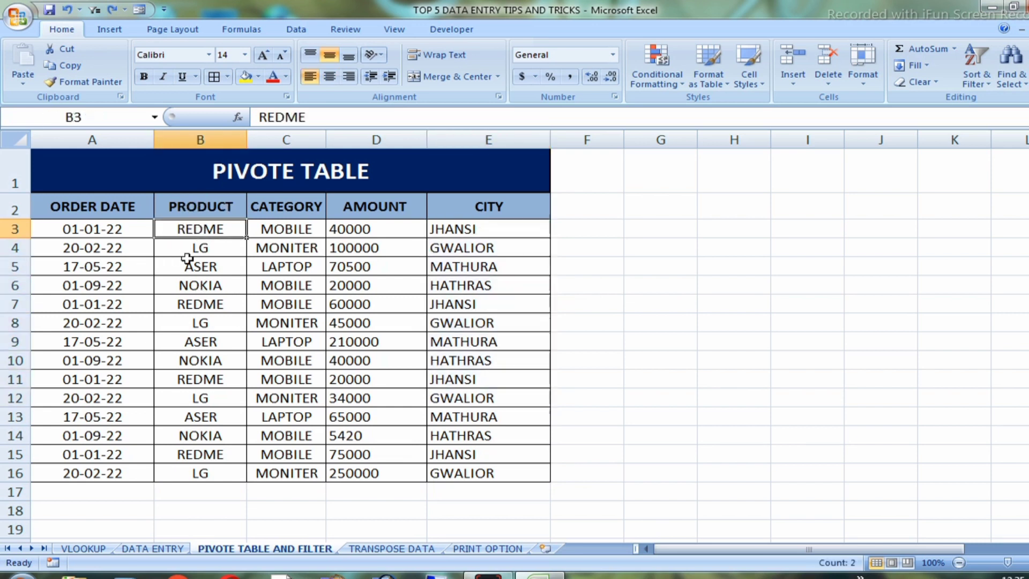
{"action": "left_click_drag", "start_coordinate": [187, 259], "coordinate": [202, 360]}
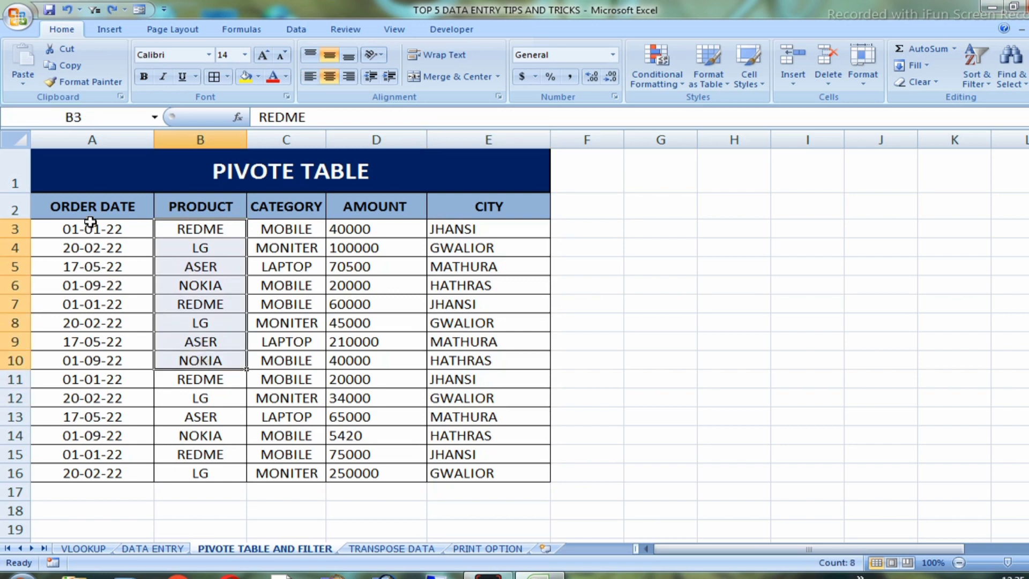
{"action": "left_click_drag", "start_coordinate": [90, 222], "coordinate": [122, 403]}
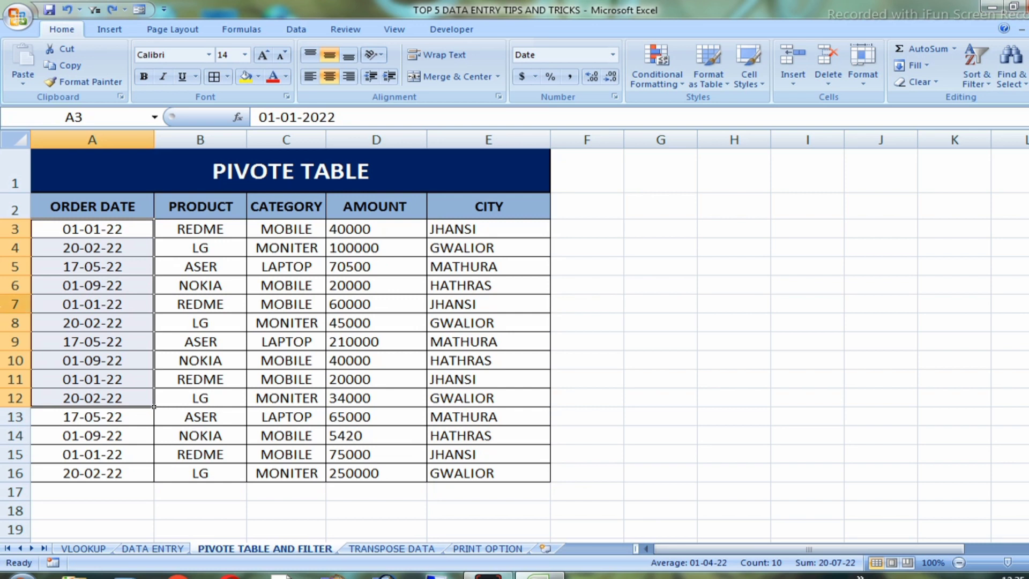
Create a PivotTable from the order table range A2:E16 and place it on a new worksheet
{"action": "left_click", "coordinate": [213, 301]}
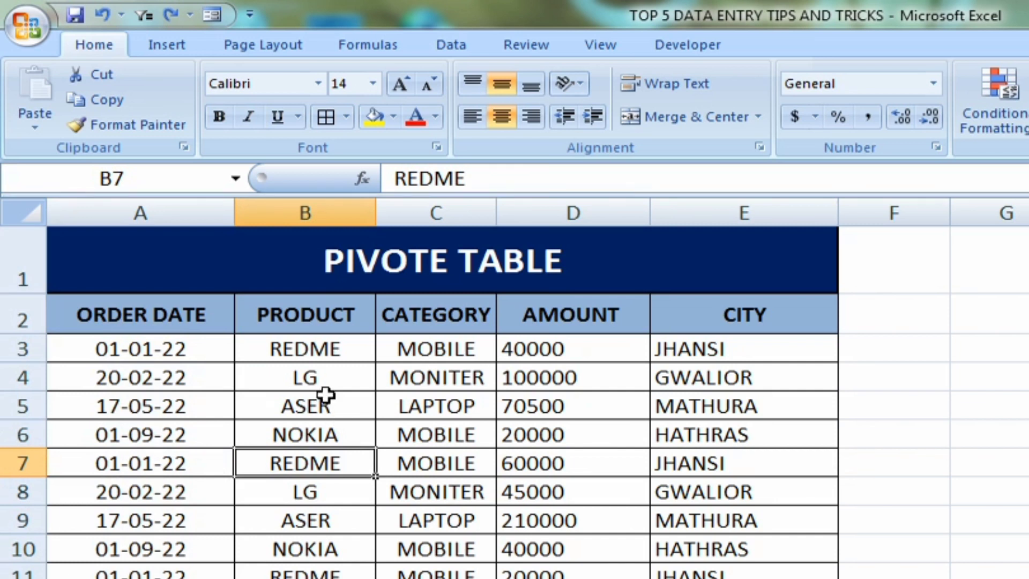
{"action": "left_click", "coordinate": [165, 48]}
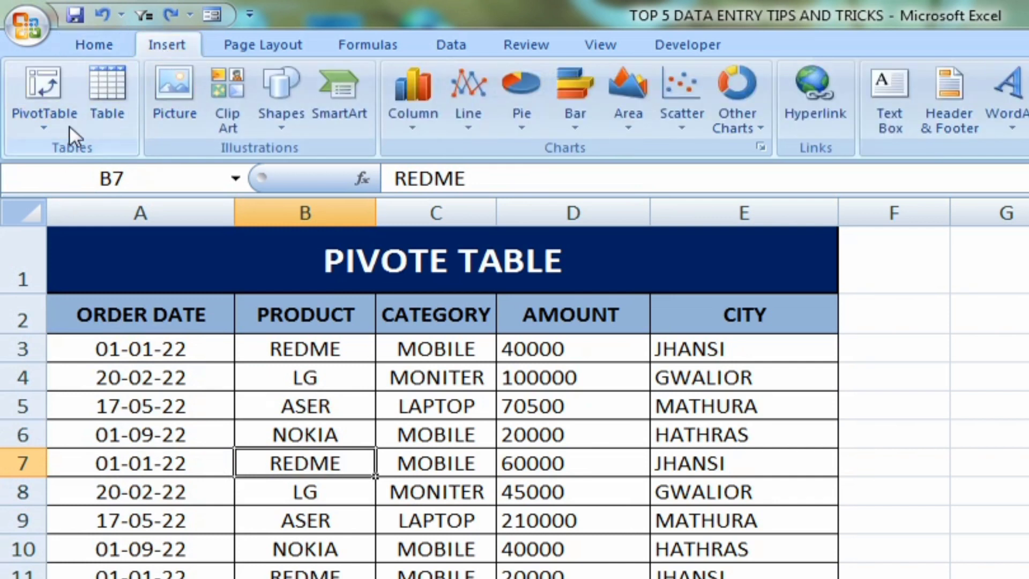
{"action": "left_click", "coordinate": [47, 128]}
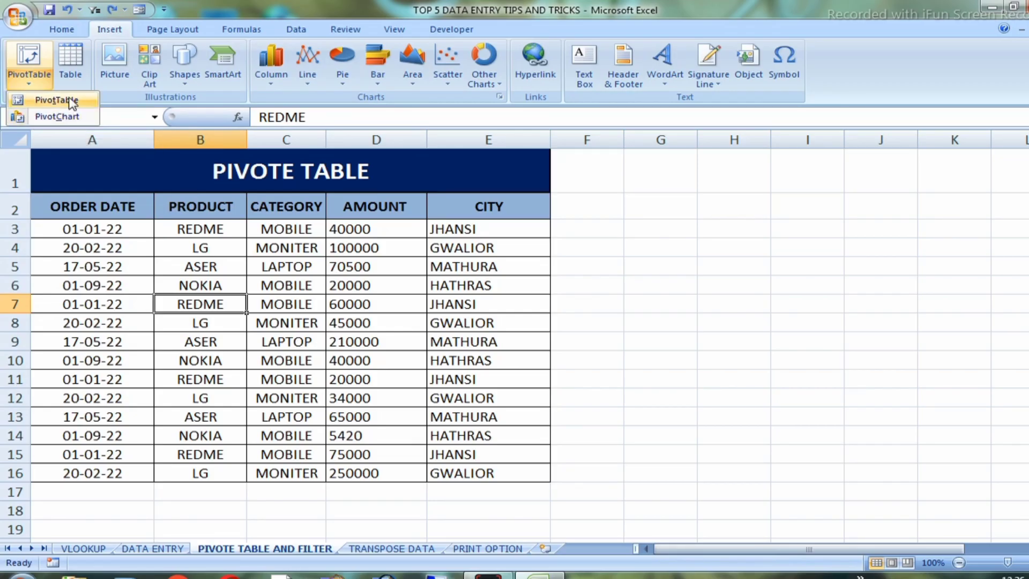
{"action": "left_click", "coordinate": [69, 99]}
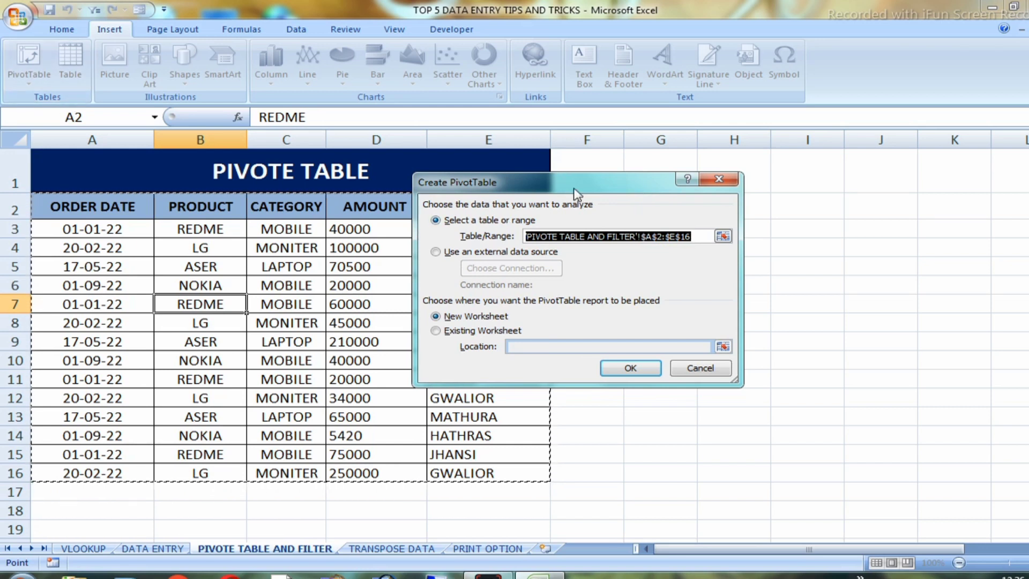
{"action": "left_click_drag", "start_coordinate": [616, 181], "coordinate": [731, 160]}
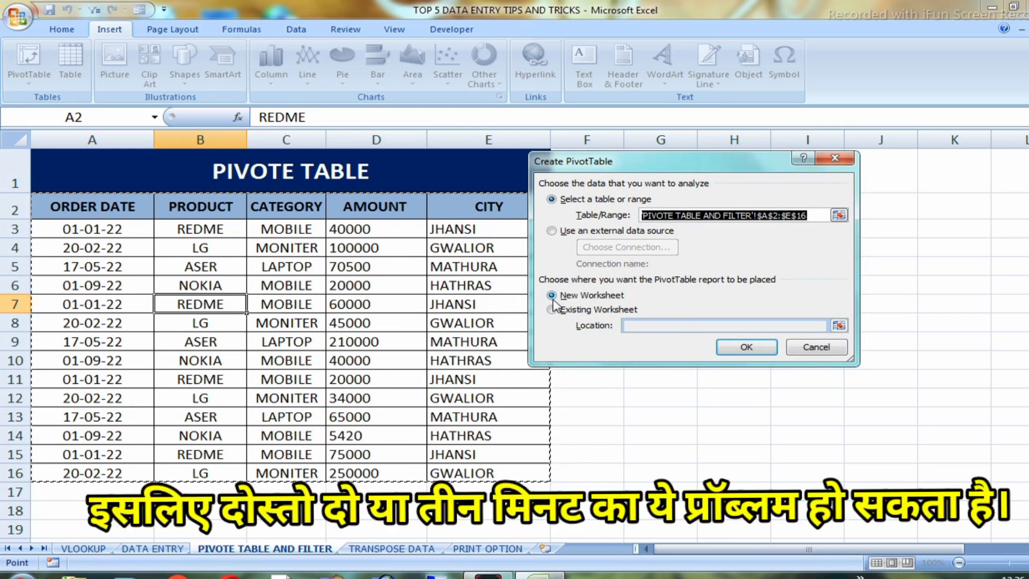
{"action": "left_click", "coordinate": [752, 347]}
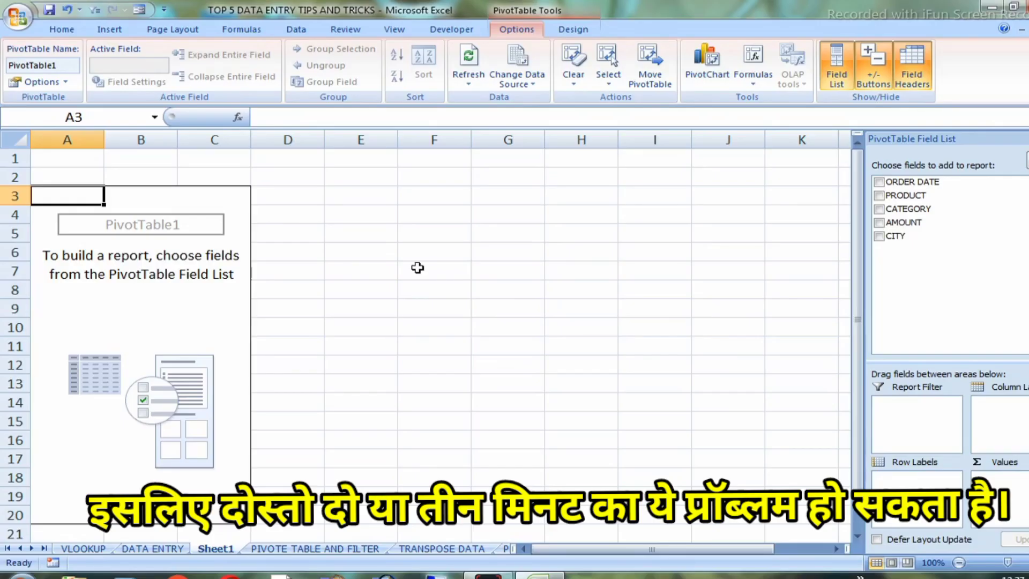
Add the PRODUCT field as row labels and the AMOUNT field as summed values to the pivot table
{"action": "left_click", "coordinate": [297, 549]}
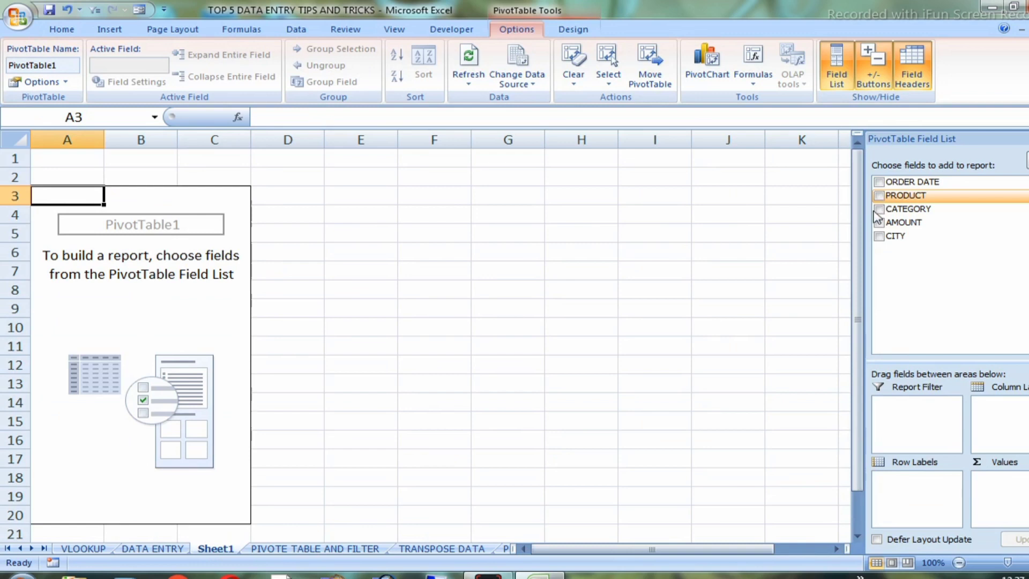
{"action": "left_click", "coordinate": [879, 196]}
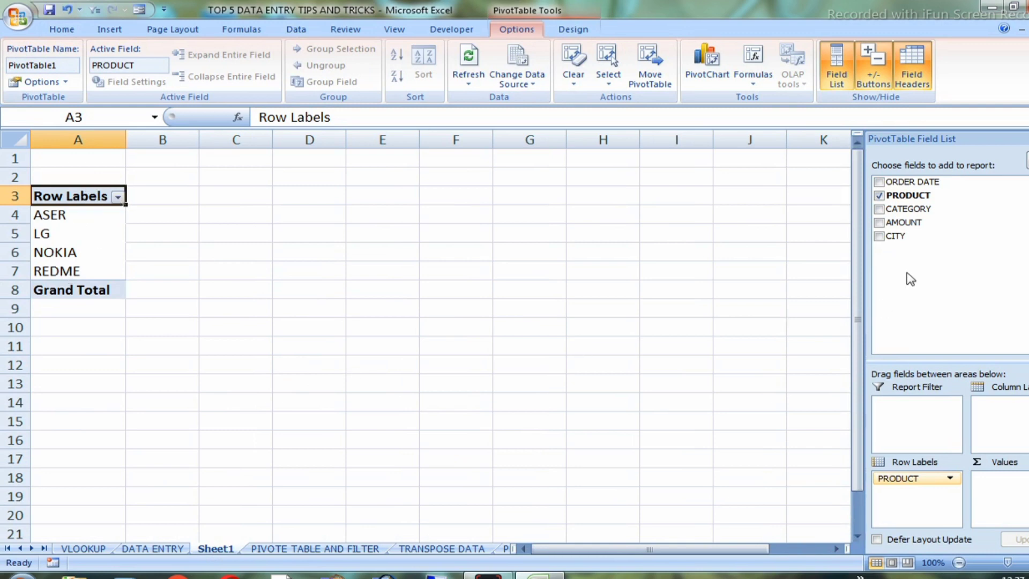
{"action": "left_click", "coordinate": [879, 224]}
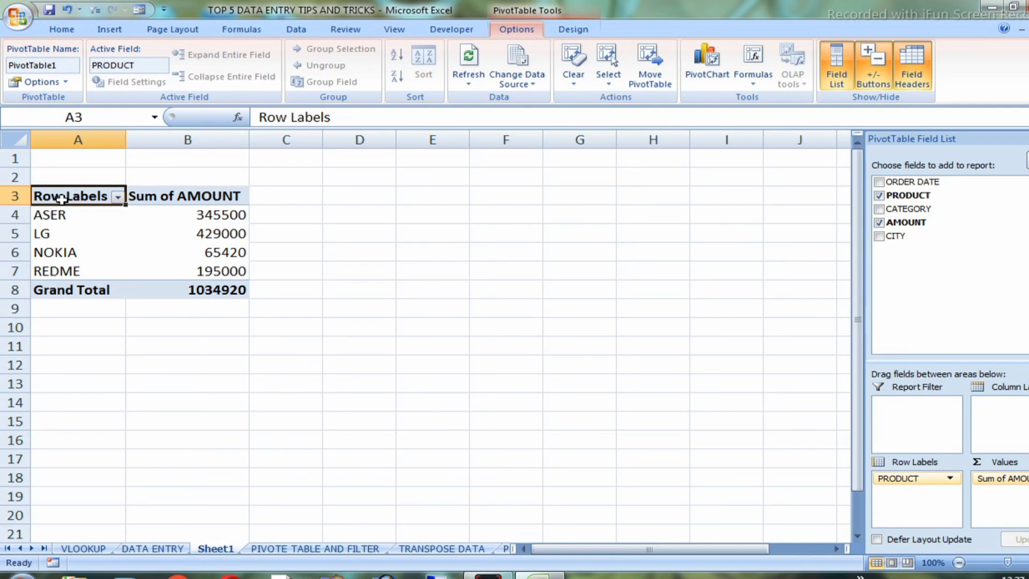
Filter the pivot table's row labels to show only REDME
{"action": "left_click", "coordinate": [117, 197]}
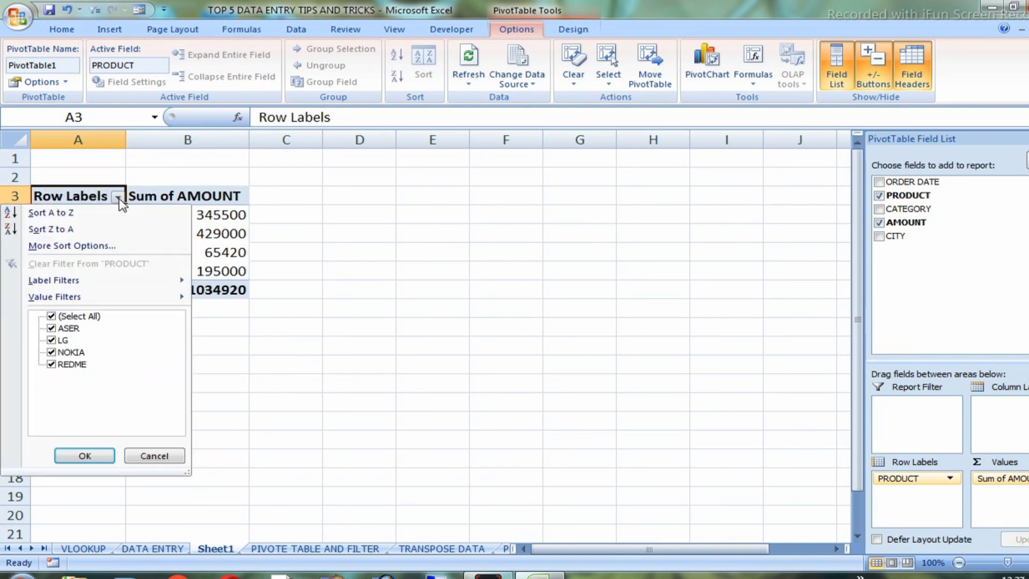
{"action": "left_click", "coordinate": [52, 316]}
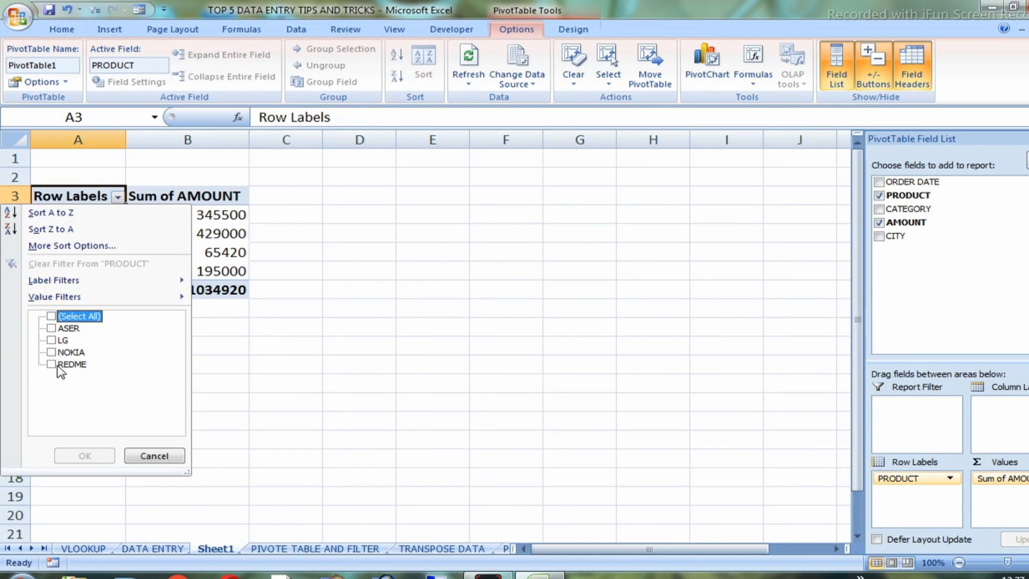
{"action": "left_click", "coordinate": [51, 364]}
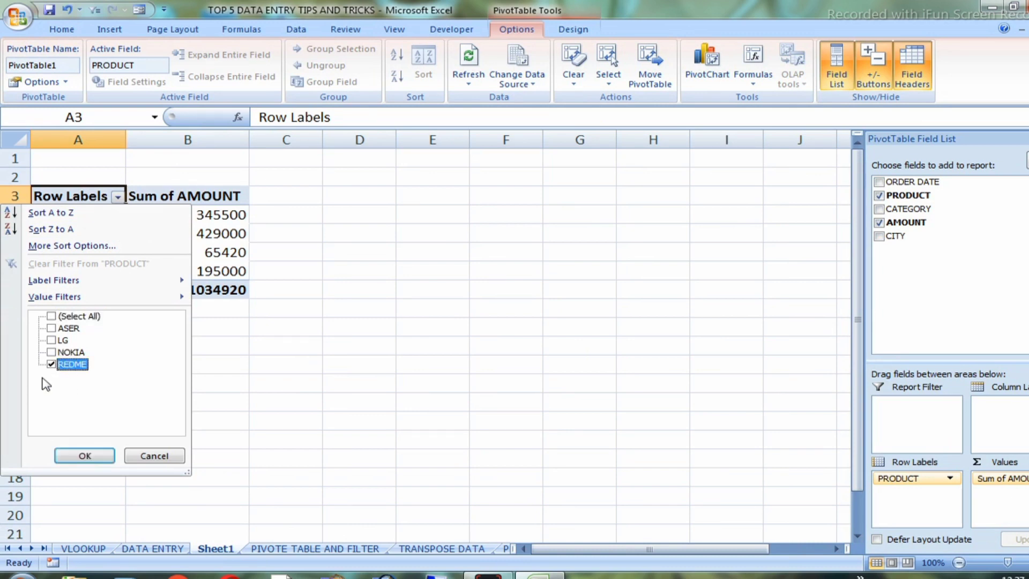
{"action": "left_click", "coordinate": [70, 458]}
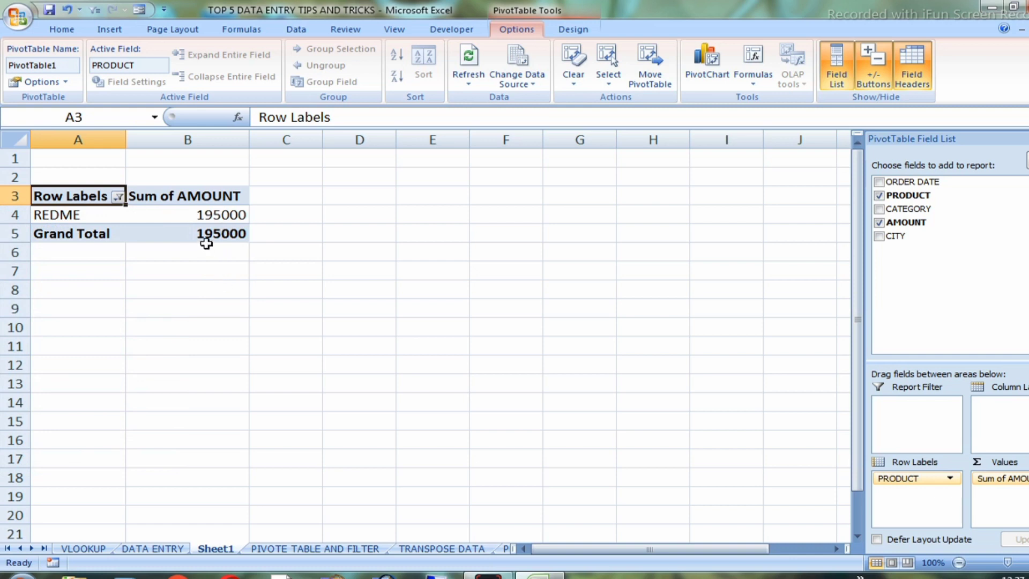
{"action": "mouse_move", "coordinate": [208, 213]}
Move AMOUNT from the values to the row labels below PRODUCT, and return it to the values
{"action": "left_click_drag", "start_coordinate": [1000, 483], "coordinate": [991, 506]}
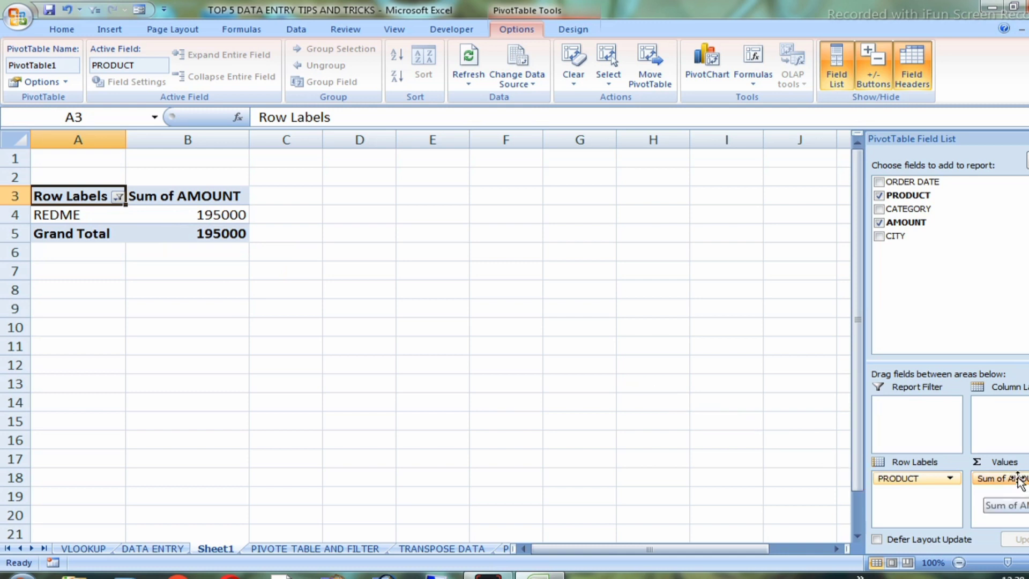
{"action": "left_click_drag", "start_coordinate": [1018, 479], "coordinate": [915, 497]}
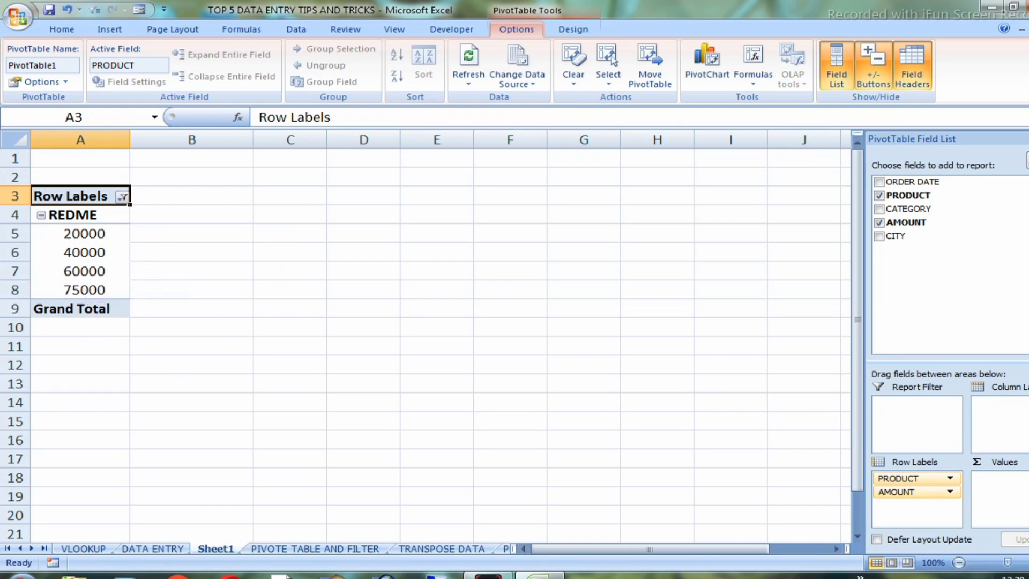
{"action": "left_click_drag", "start_coordinate": [915, 498], "coordinate": [1012, 502]}
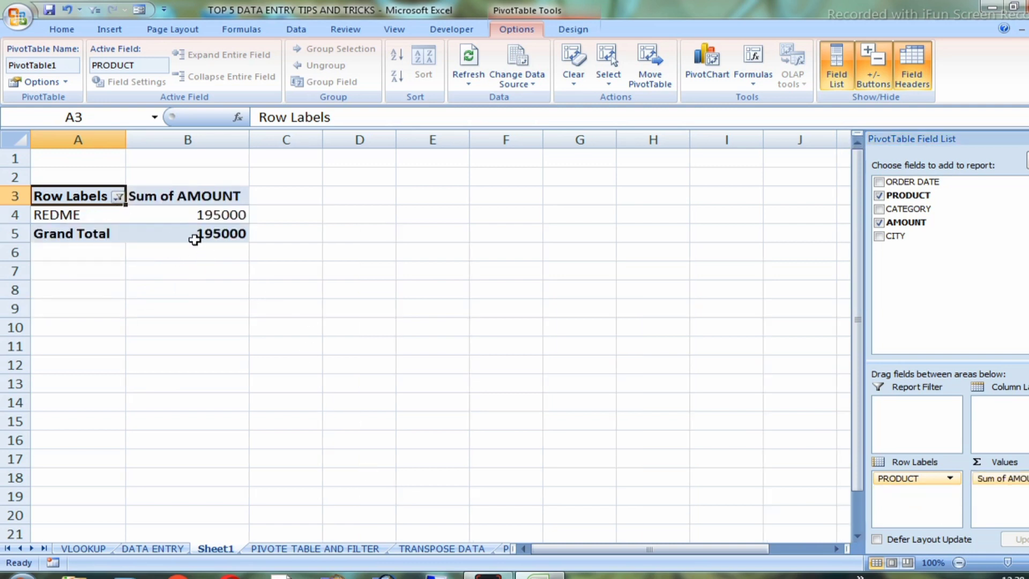
{"action": "mouse_move", "coordinate": [194, 239]}
Remove PRODUCT and AMOUNT from the pivot table, check the source order table, and add both fields back
{"action": "left_click", "coordinate": [879, 195]}
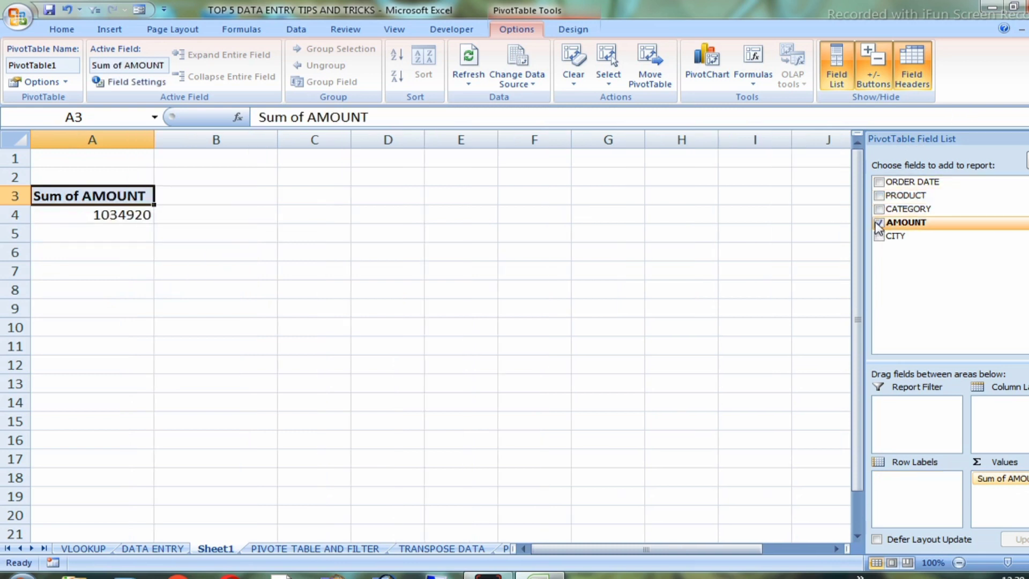
{"action": "left_click", "coordinate": [879, 222]}
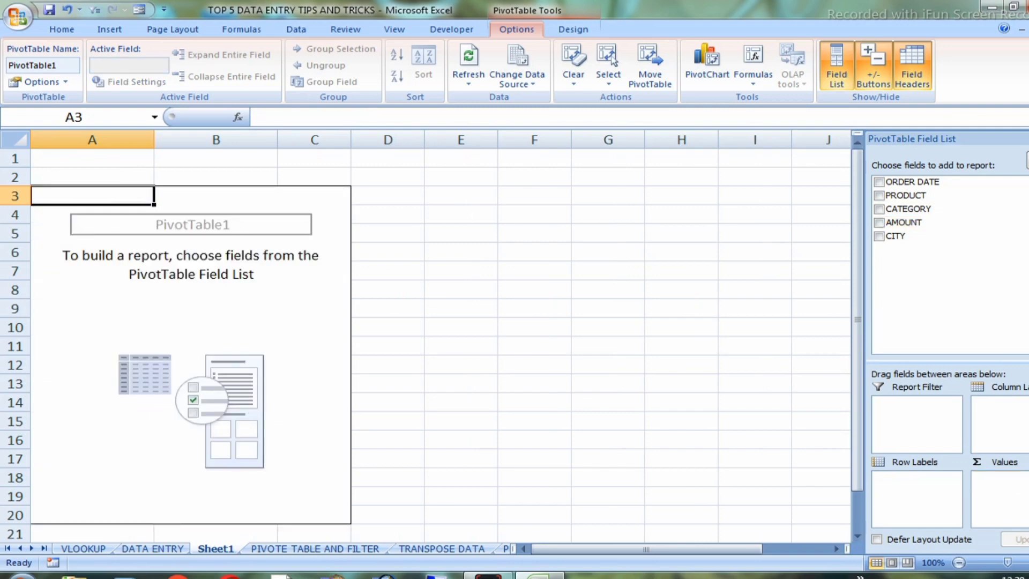
{"action": "left_click", "coordinate": [307, 550]}
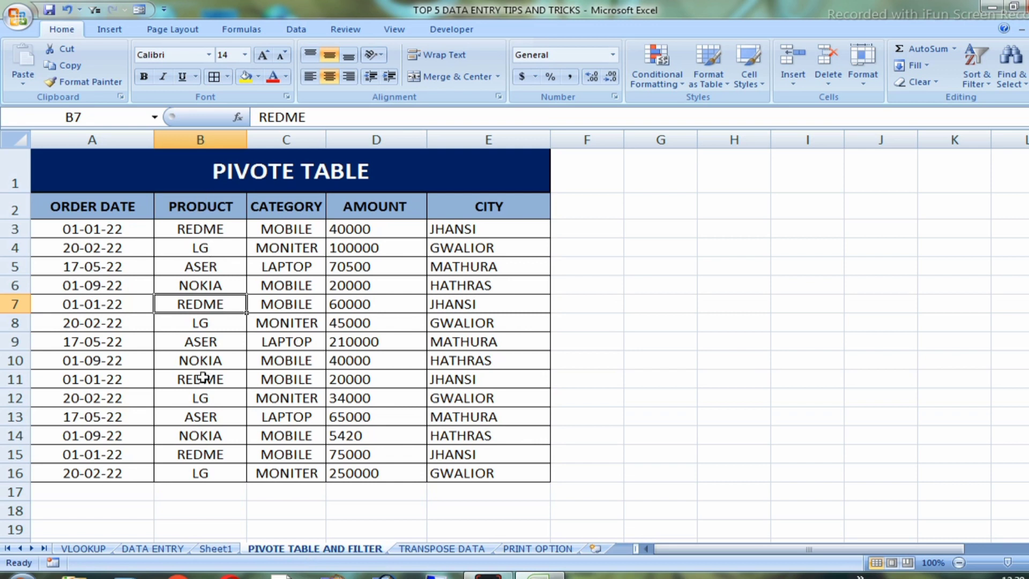
{"action": "left_click", "coordinate": [217, 549]}
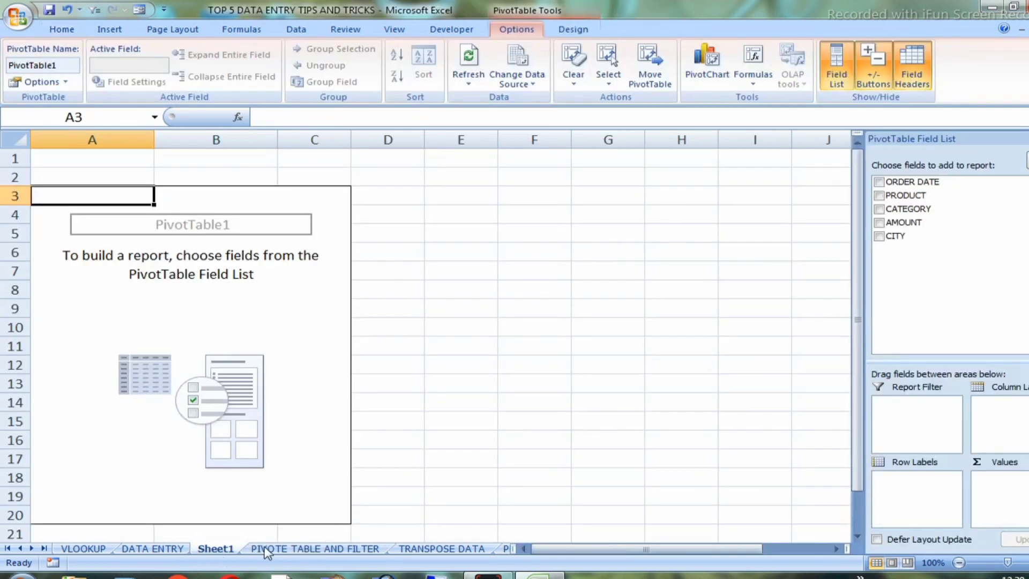
{"action": "left_click", "coordinate": [879, 196]}
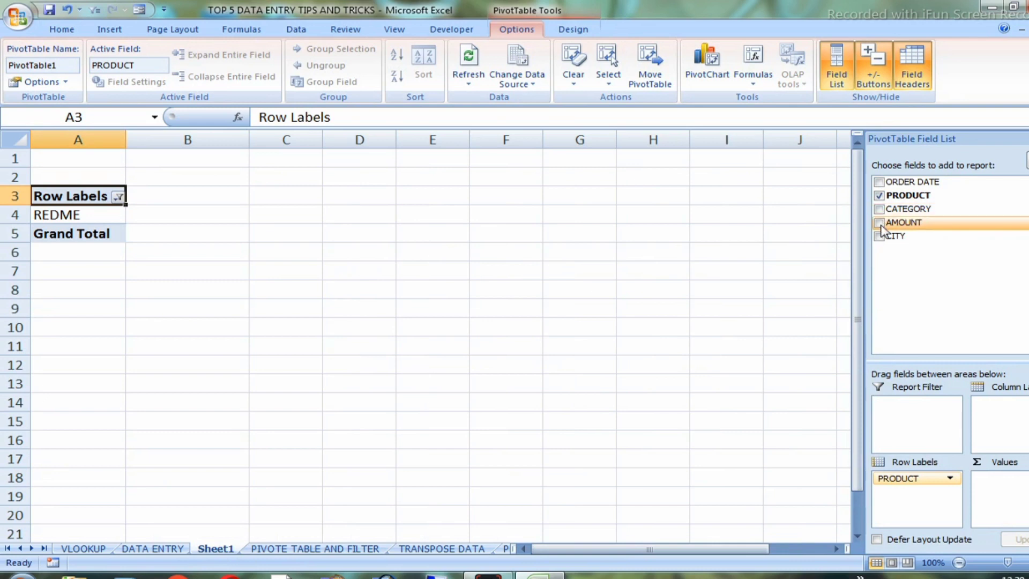
{"action": "left_click", "coordinate": [879, 223]}
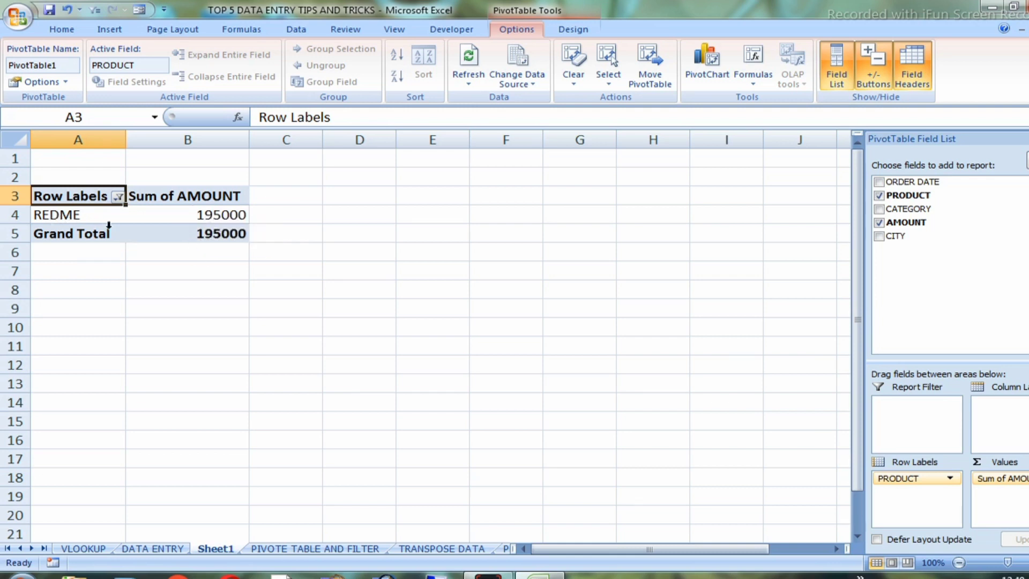
Select all products in the row label filter so that every product is shown again
{"action": "left_click", "coordinate": [118, 196]}
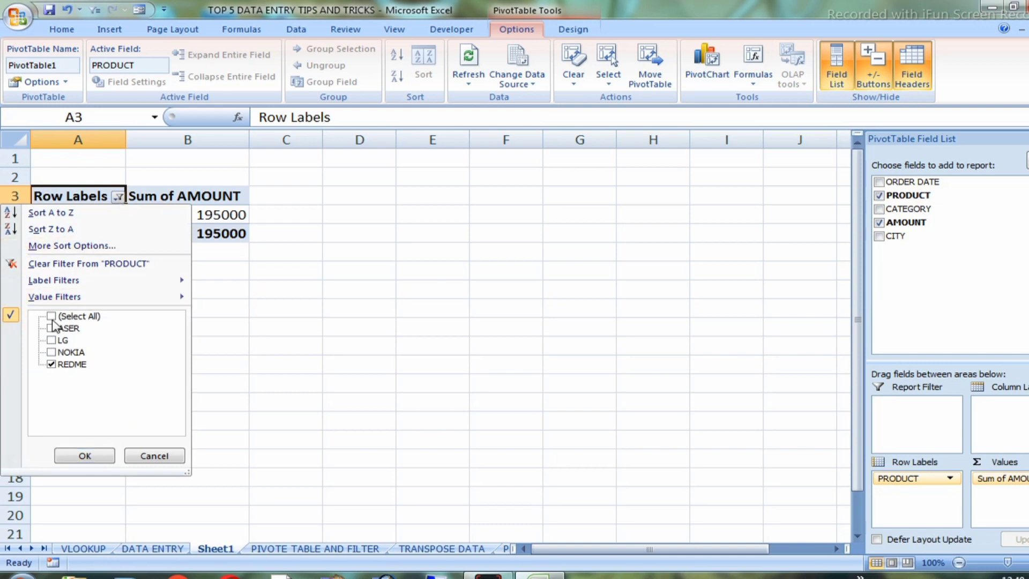
{"action": "left_click", "coordinate": [118, 197]}
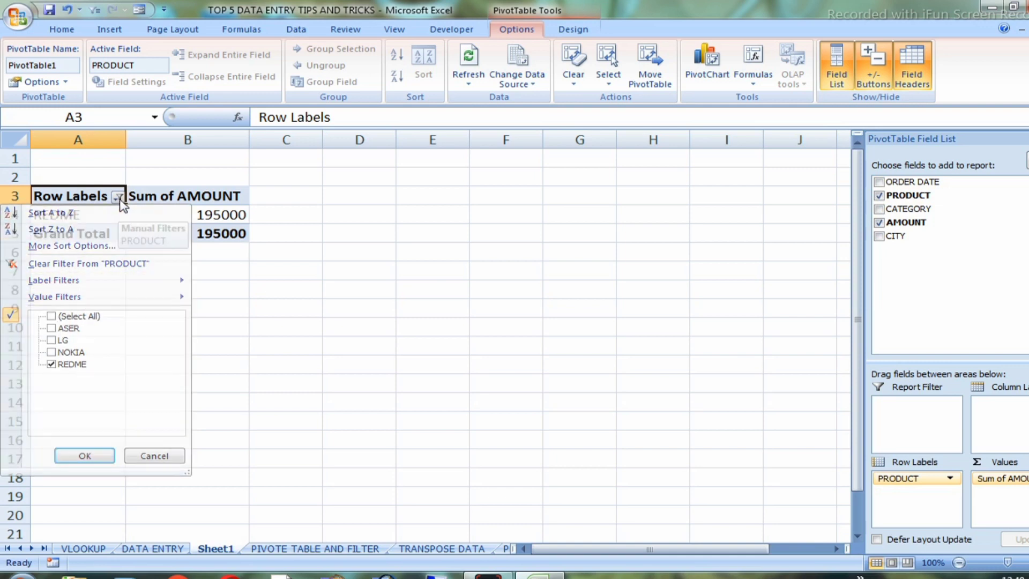
{"action": "left_click", "coordinate": [118, 197]}
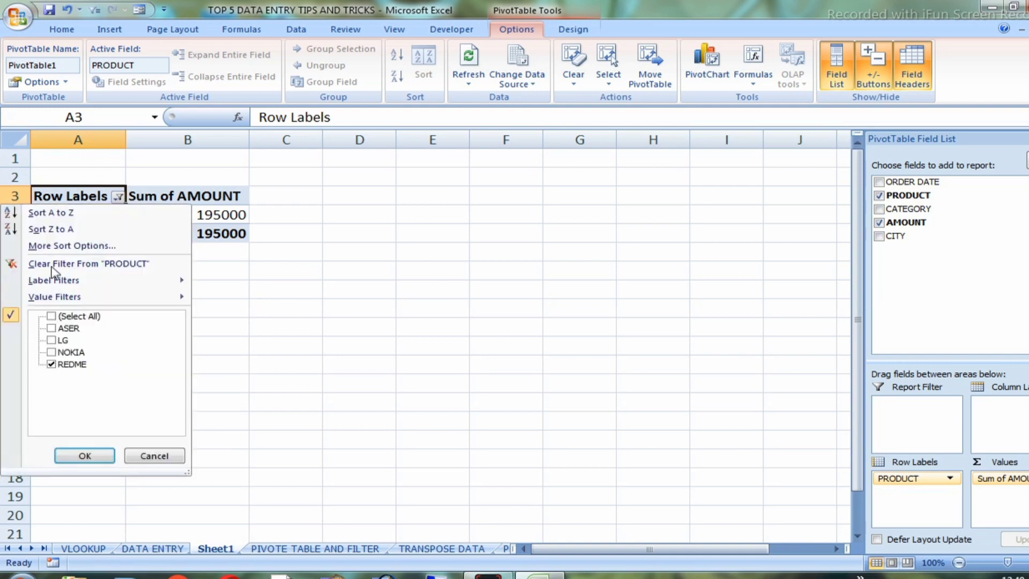
{"action": "left_click", "coordinate": [52, 316]}
{"action": "left_click", "coordinate": [85, 455]}
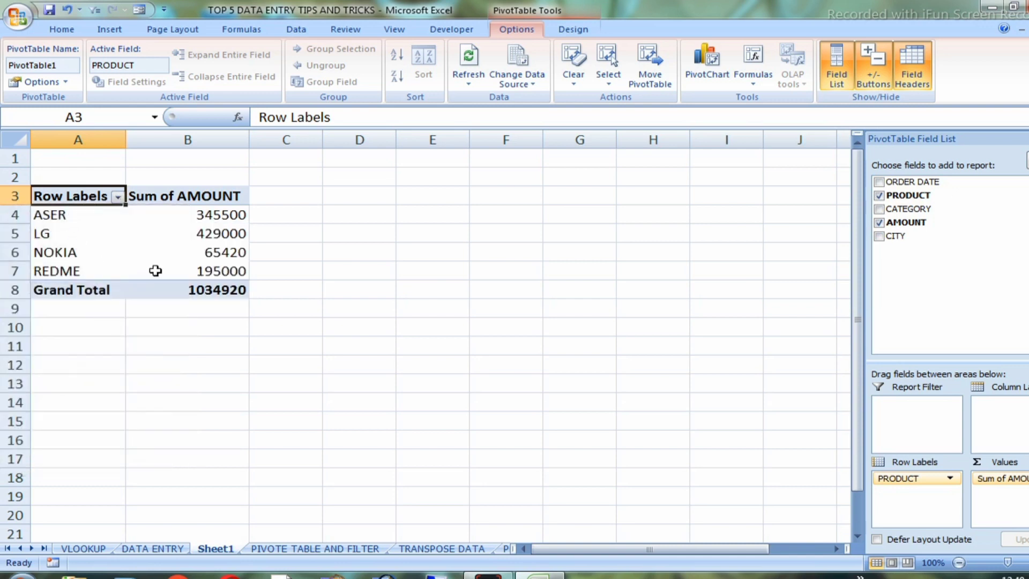
{"action": "mouse_move", "coordinate": [210, 286]}
List the individual amounts under every product by moving AMOUNT to the row labels, and restore it as summed values
{"action": "left_click_drag", "start_coordinate": [1014, 478], "coordinate": [911, 493]}
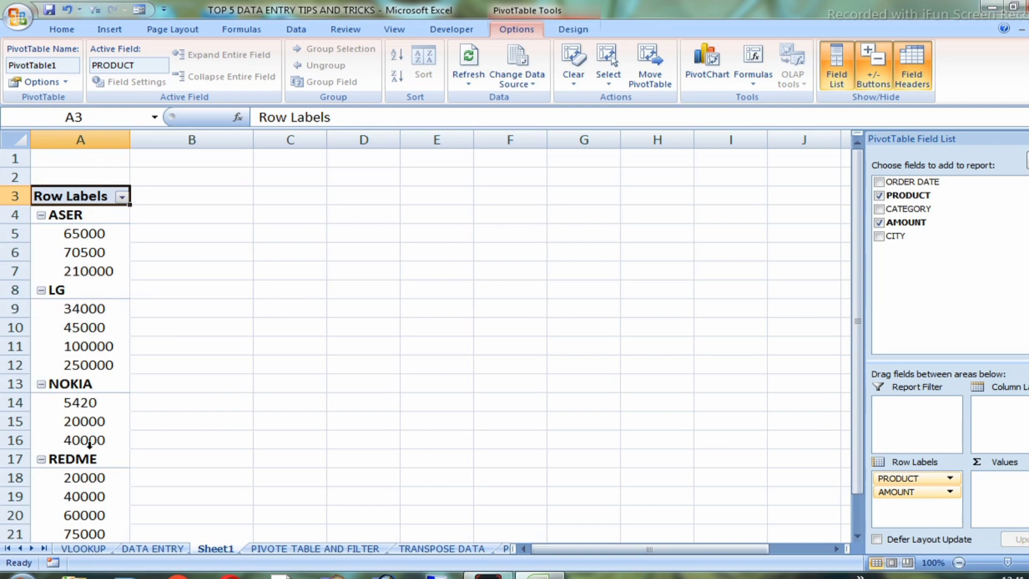
{"action": "scroll", "coordinate": [89, 444], "scroll_direction": "down", "scroll_amount": 2}
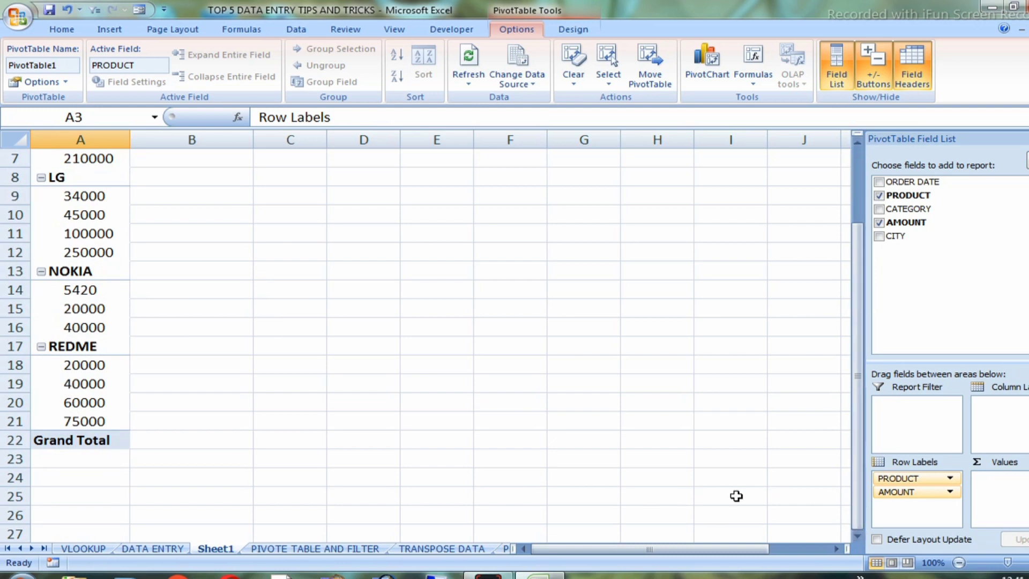
{"action": "left_click_drag", "start_coordinate": [899, 492], "coordinate": [988, 493]}
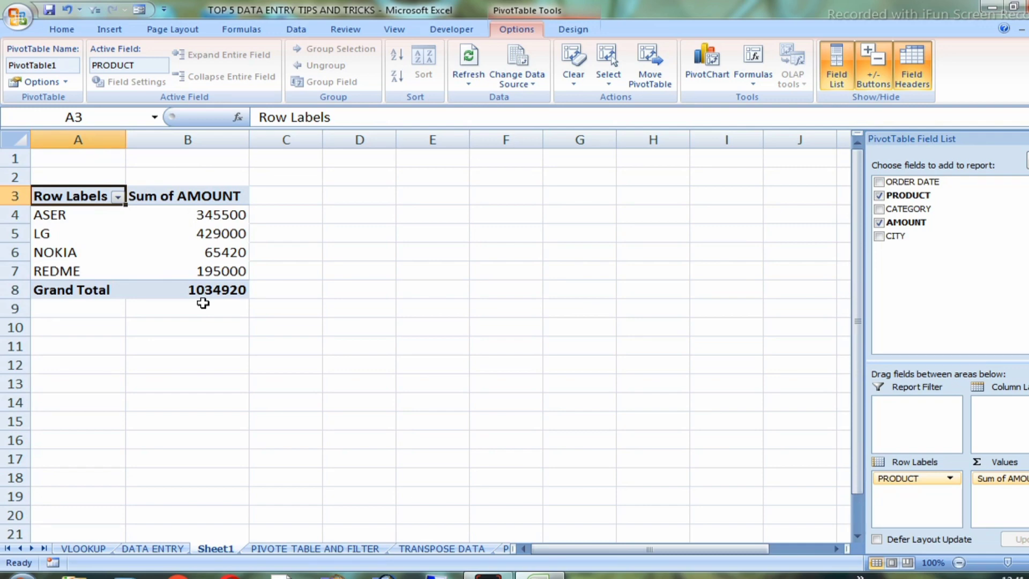
Check the source order table and add the CATEGORY field to the pivot table's row labels under PRODUCT
{"action": "left_click", "coordinate": [300, 550]}
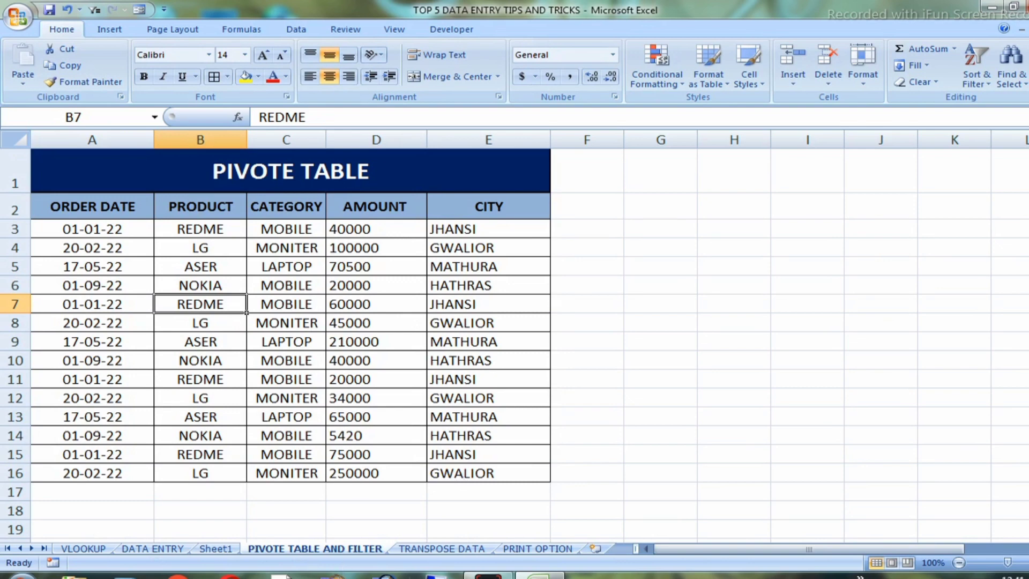
{"action": "left_click", "coordinate": [227, 549]}
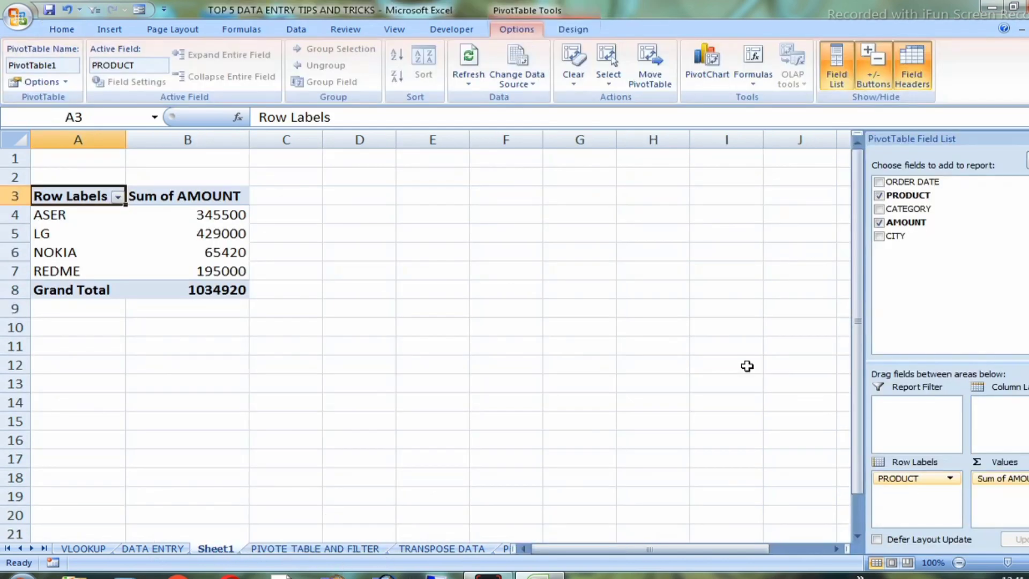
{"action": "left_click", "coordinate": [878, 209]}
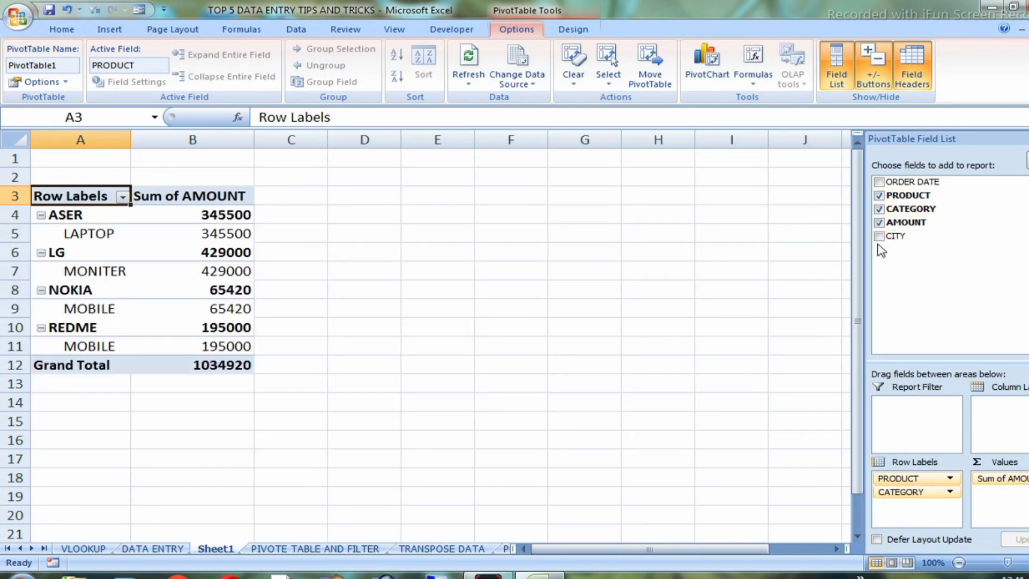
Add the CITY and ORDER DATE fields to the pivot table's row labels, and check the source order table
{"action": "left_click", "coordinate": [879, 236]}
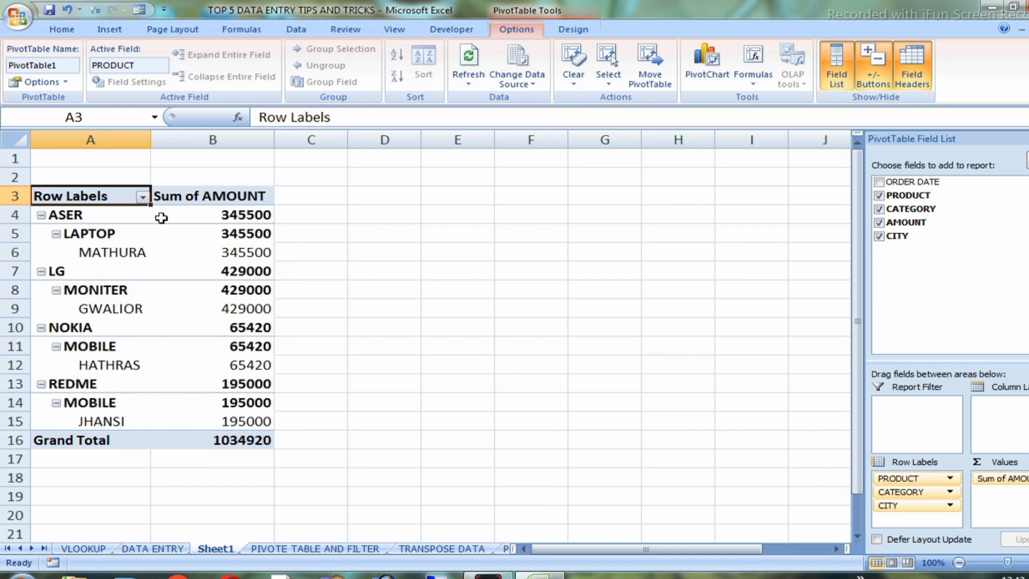
{"action": "mouse_move", "coordinate": [179, 331]}
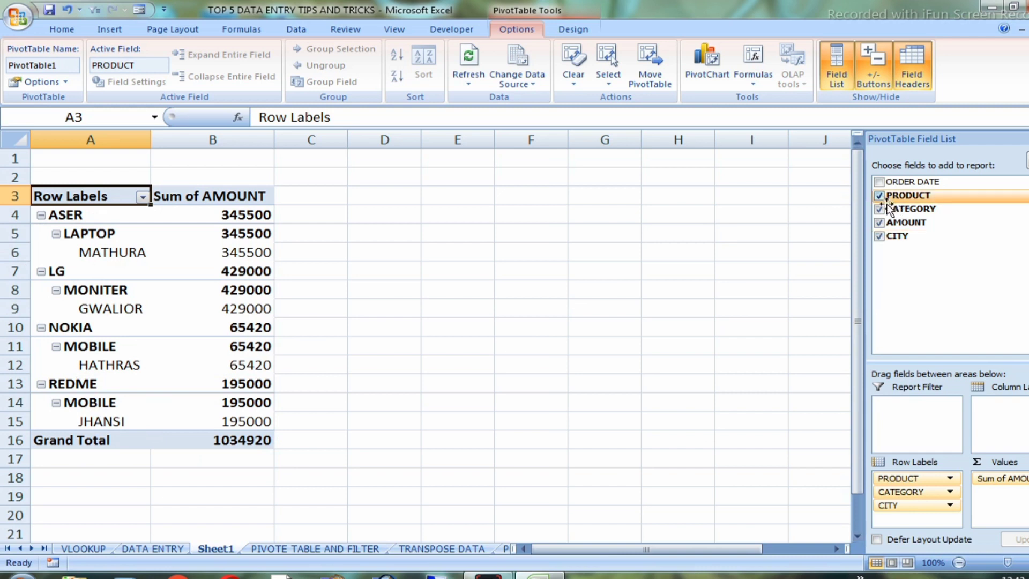
{"action": "left_click", "coordinate": [878, 183]}
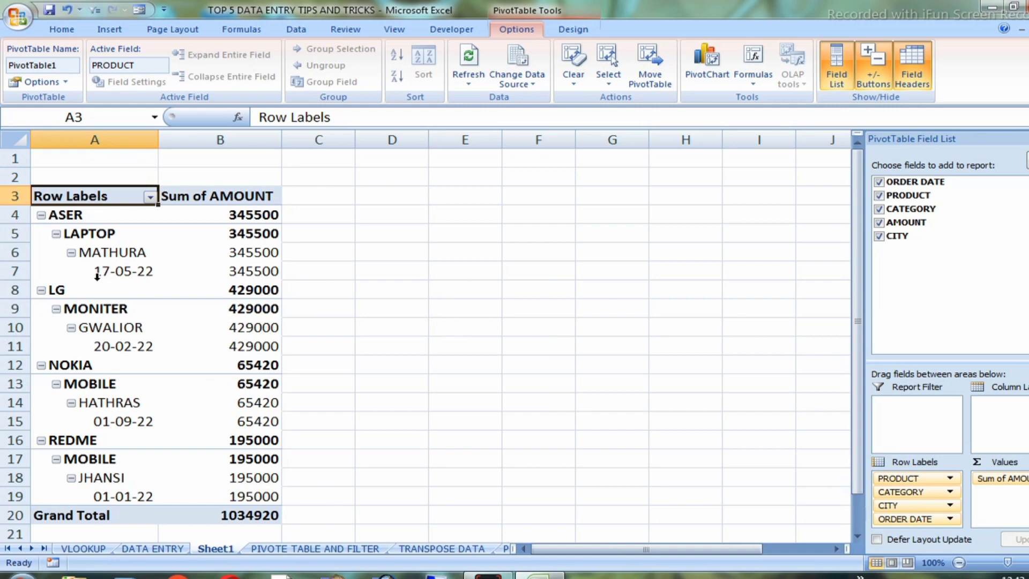
{"action": "mouse_move", "coordinate": [246, 320]}
{"action": "left_click", "coordinate": [282, 549]}
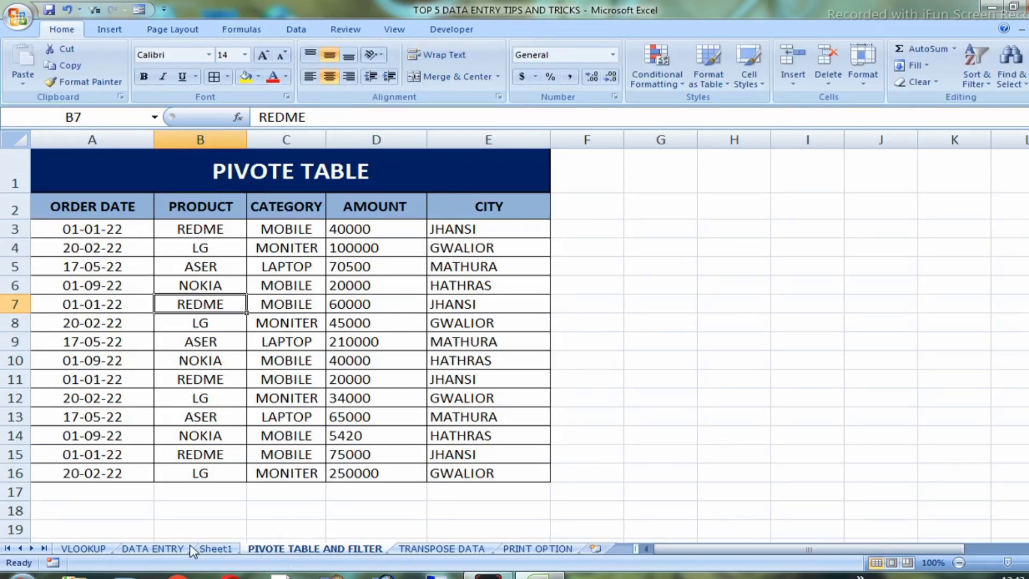
{"action": "left_click", "coordinate": [207, 548]}
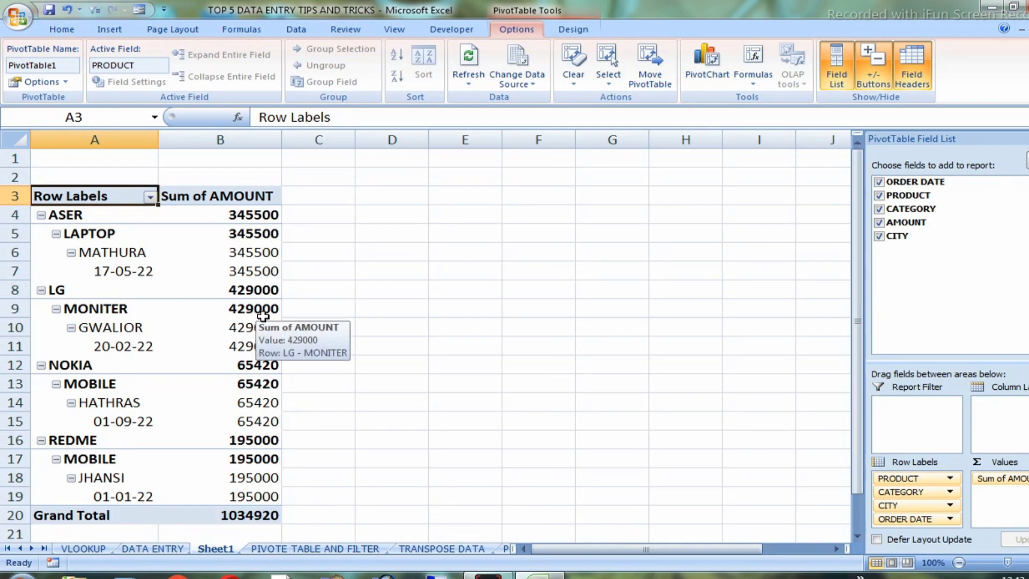
Preview the pivot table's printed page at enlarged size, and return to the worksheet
{"action": "key", "text": "ctrl+F2"}
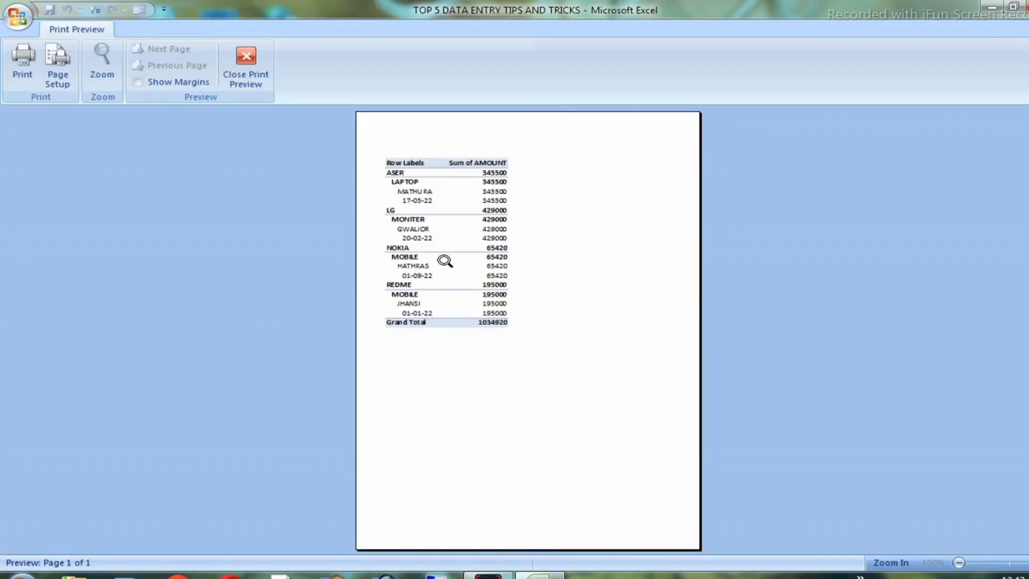
{"action": "left_click", "coordinate": [445, 261]}
{"action": "scroll", "coordinate": [436, 207], "scroll_direction": "up", "scroll_amount": 2}
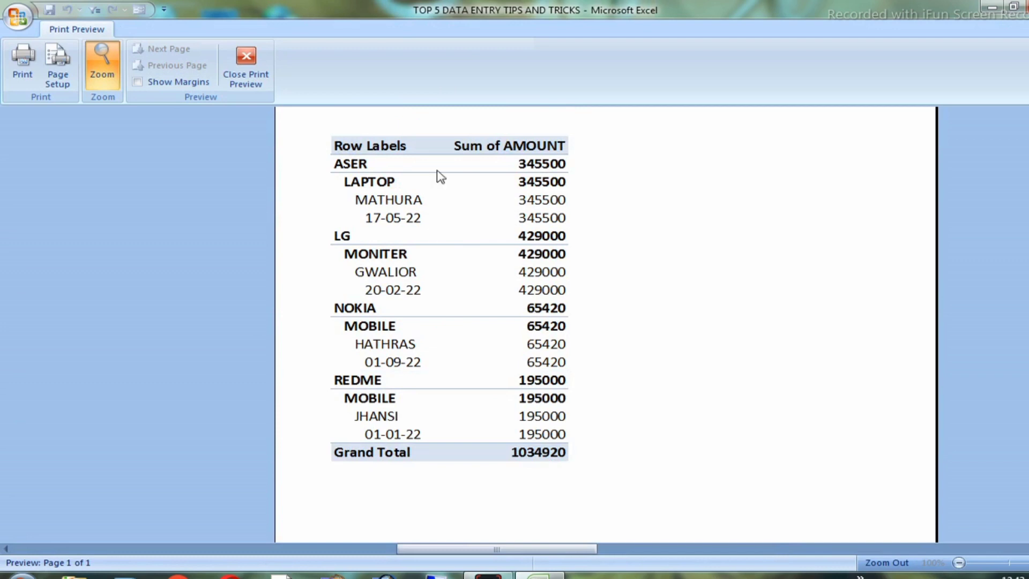
{"action": "left_click", "coordinate": [246, 65]}
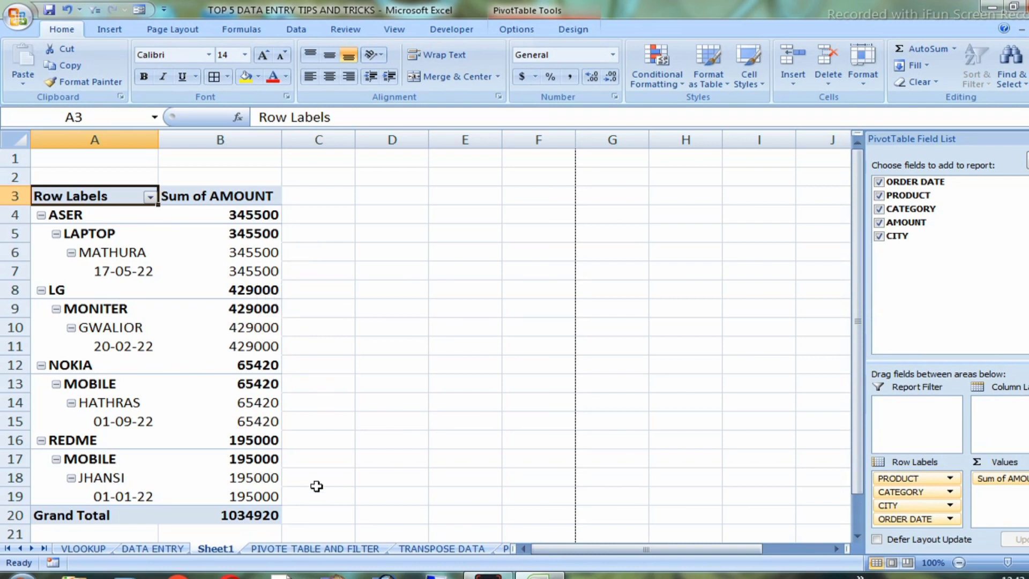
Open the TRANSPOSE DATA sheet and examine the row headings in column A and the data running across the rows
{"action": "left_click", "coordinate": [422, 549]}
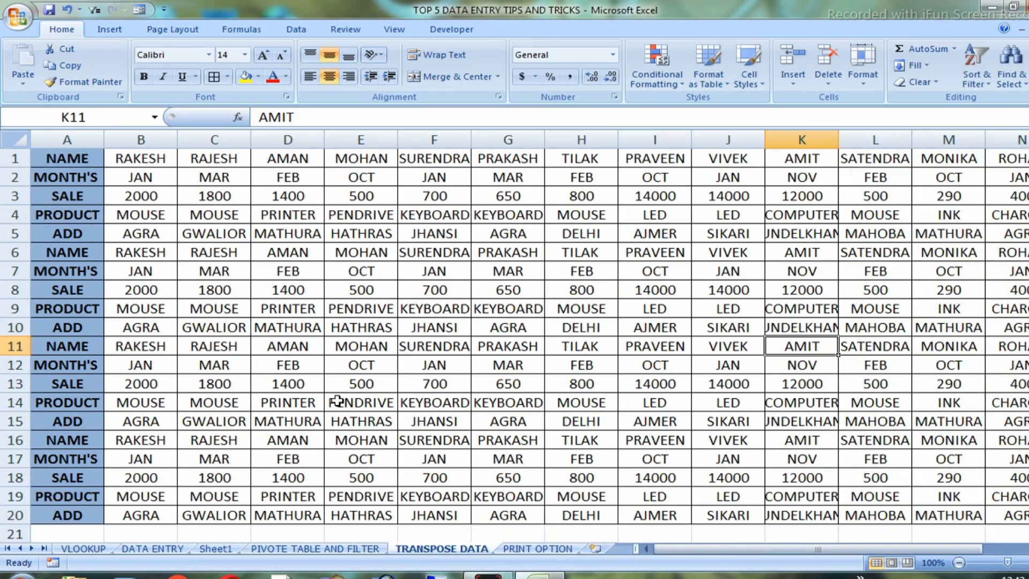
{"action": "left_click", "coordinate": [86, 156]}
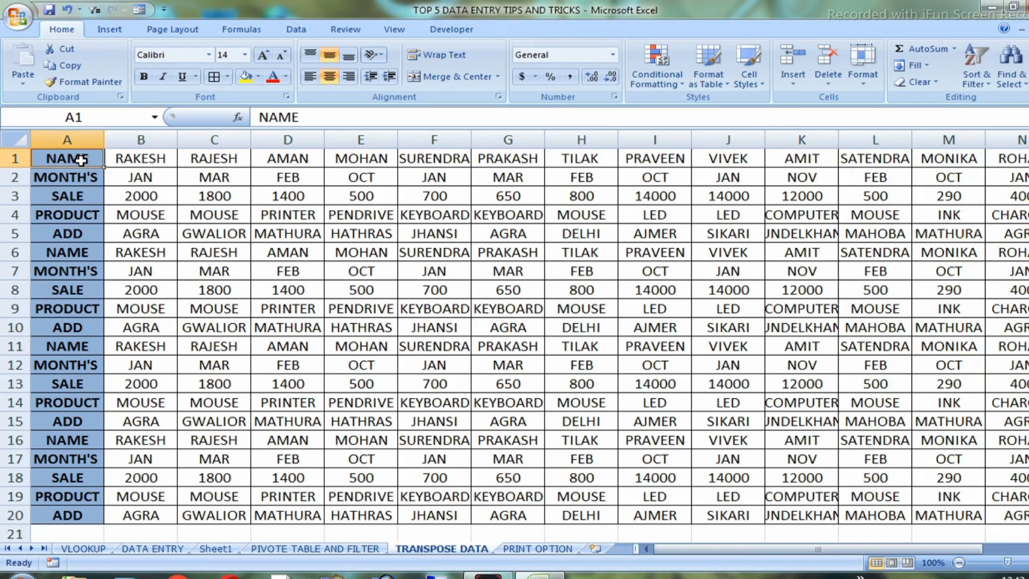
{"action": "left_click", "coordinate": [70, 180]}
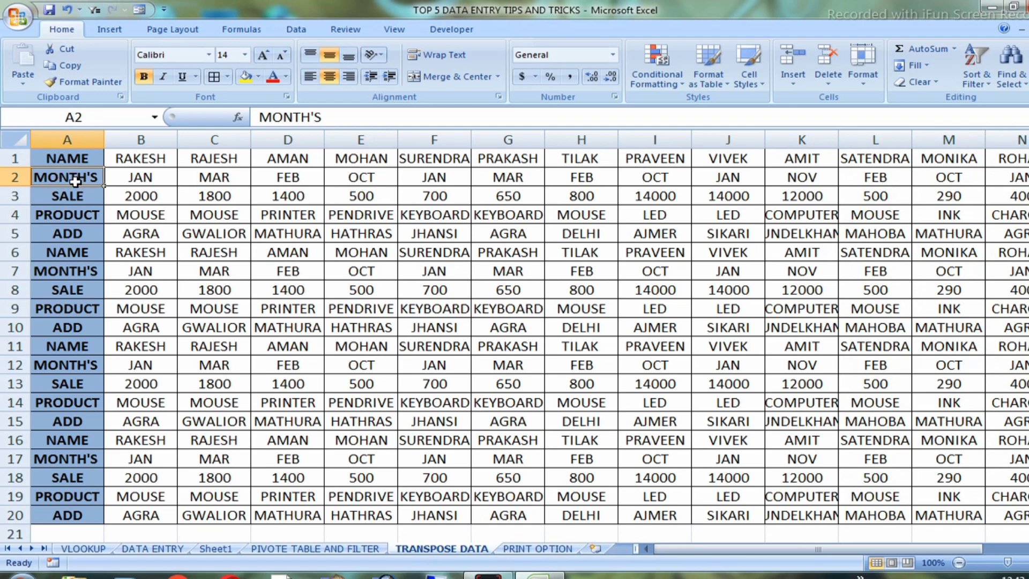
{"action": "left_click", "coordinate": [81, 197]}
{"action": "left_click", "coordinate": [75, 216]}
{"action": "left_click", "coordinate": [75, 235]}
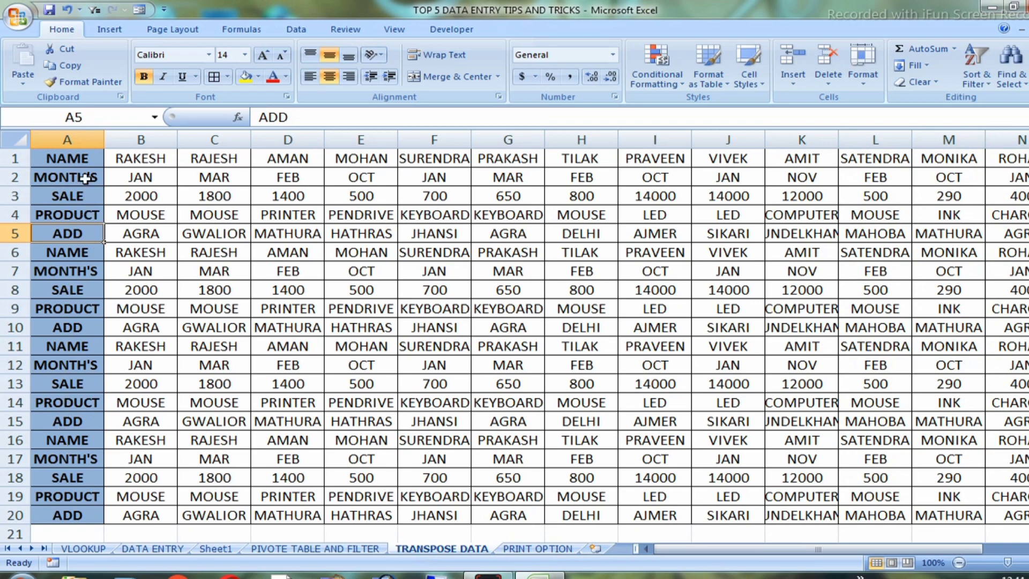
{"action": "left_click_drag", "start_coordinate": [79, 161], "coordinate": [94, 514]}
{"action": "left_click", "coordinate": [92, 360]}
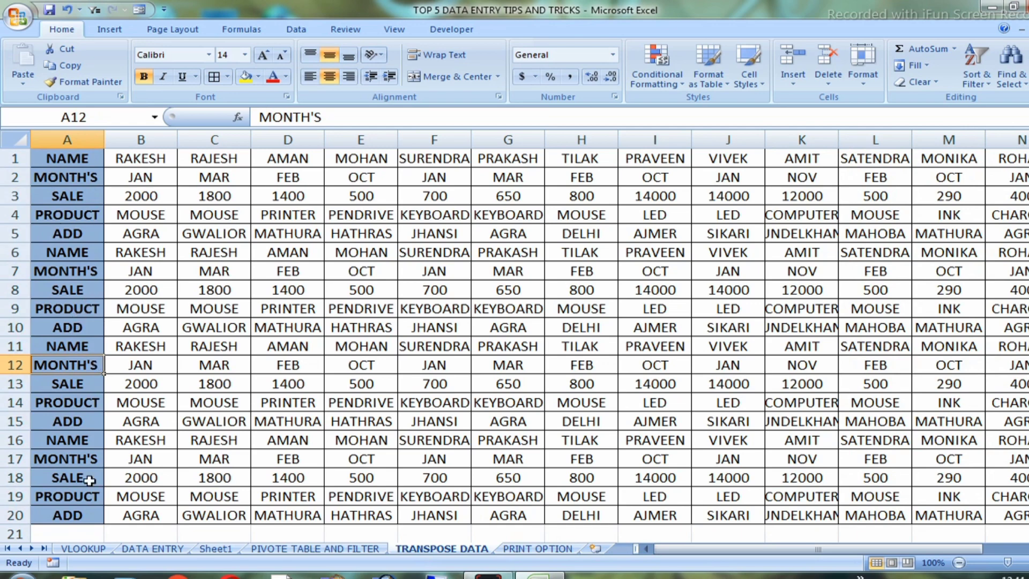
{"action": "left_click_drag", "start_coordinate": [75, 177], "coordinate": [727, 216]}
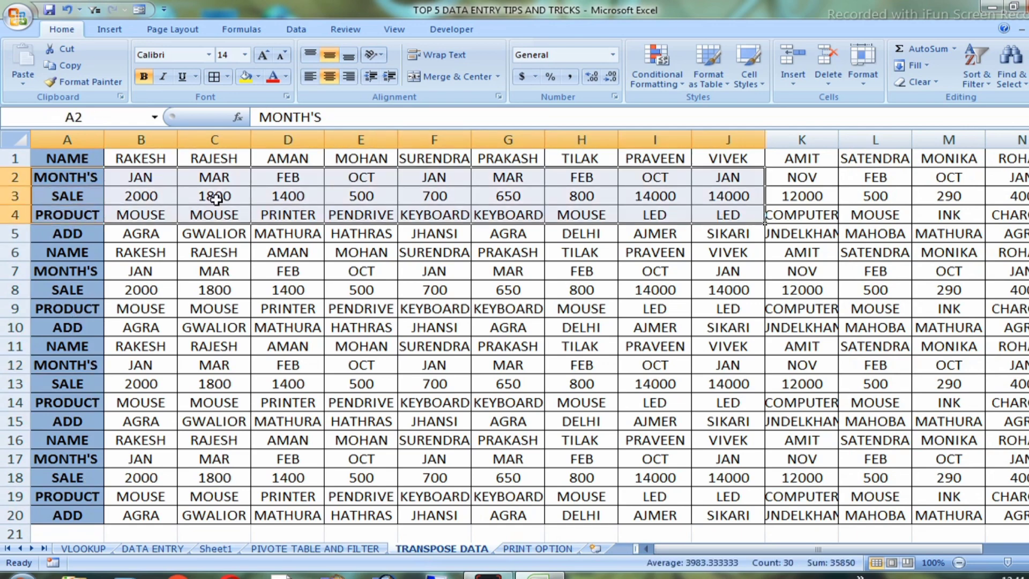
{"action": "left_click", "coordinate": [225, 216]}
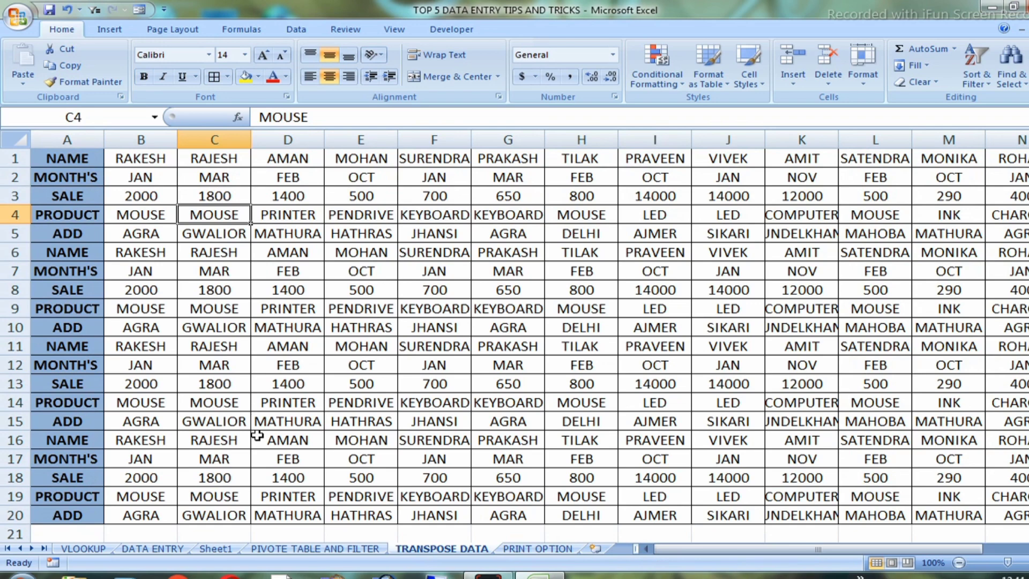
{"action": "left_click", "coordinate": [126, 249]}
Copy the whole sales table and paste it transposed below the original, starting at cell A24
{"action": "left_click", "coordinate": [400, 289]}
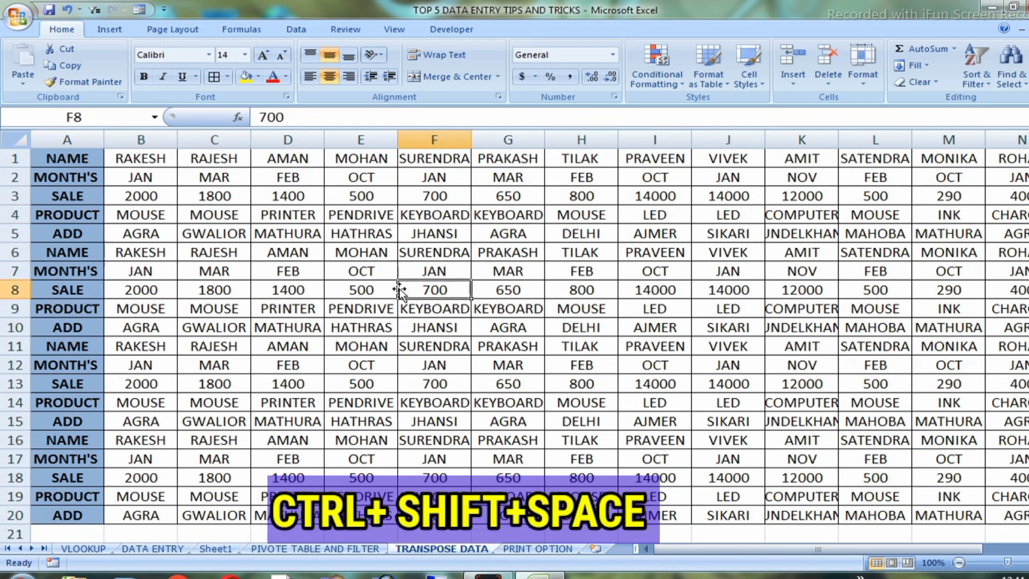
{"action": "key", "text": "ctrl+shift+space"}
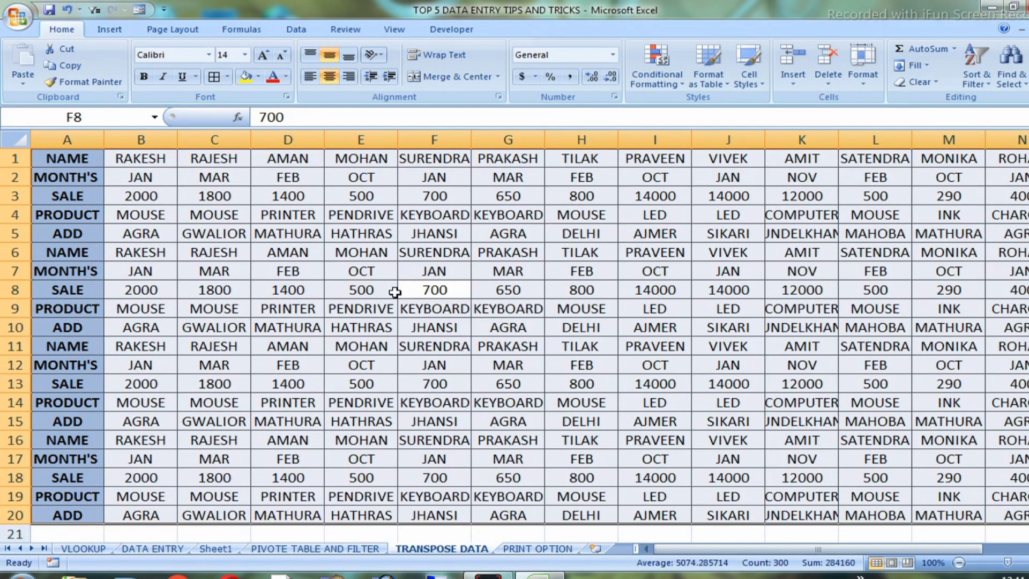
{"action": "key", "text": "ctrl+c"}
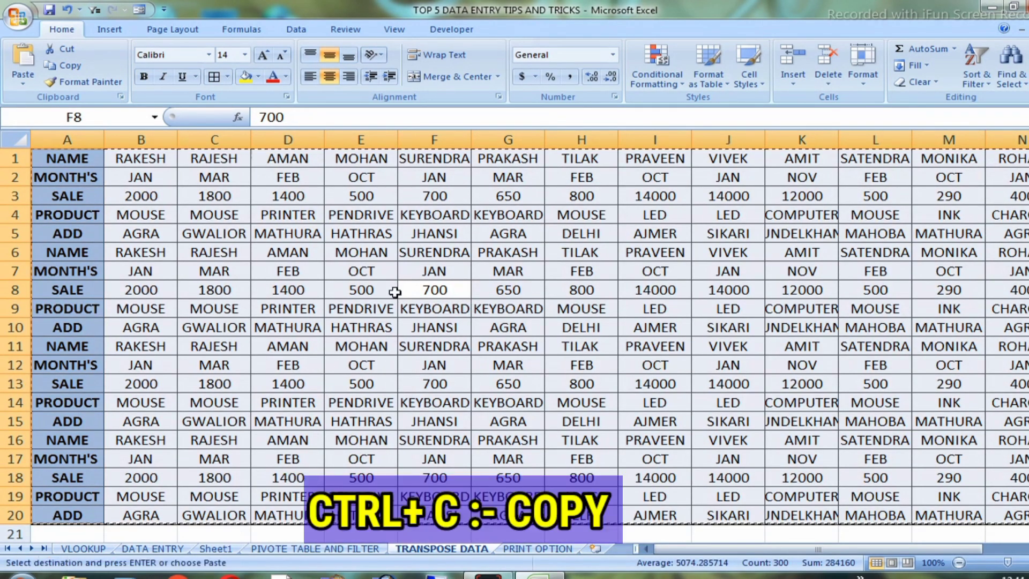
{"action": "scroll", "coordinate": [271, 263], "scroll_direction": "down", "scroll_amount": 5}
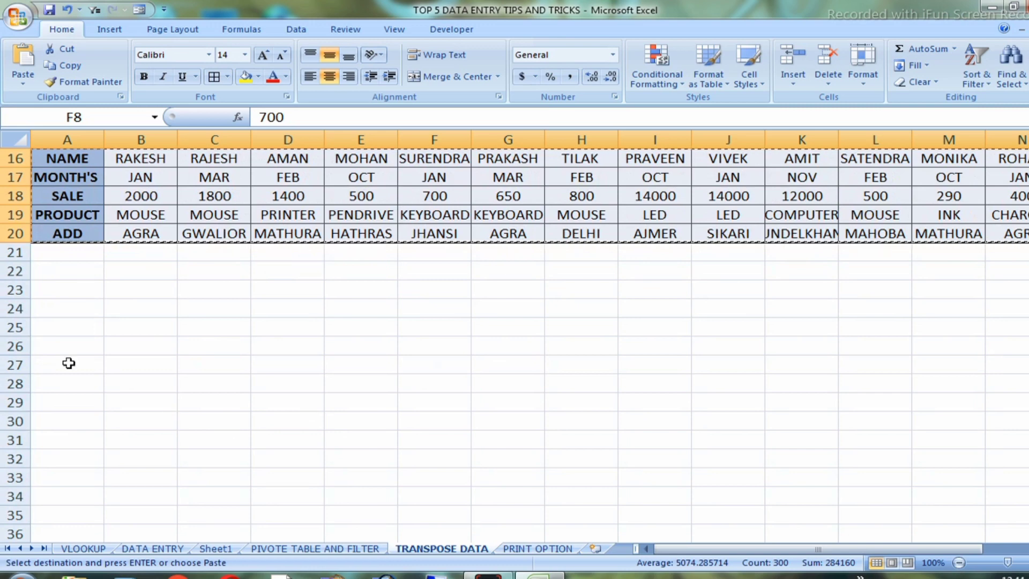
{"action": "right_click", "coordinate": [60, 313]}
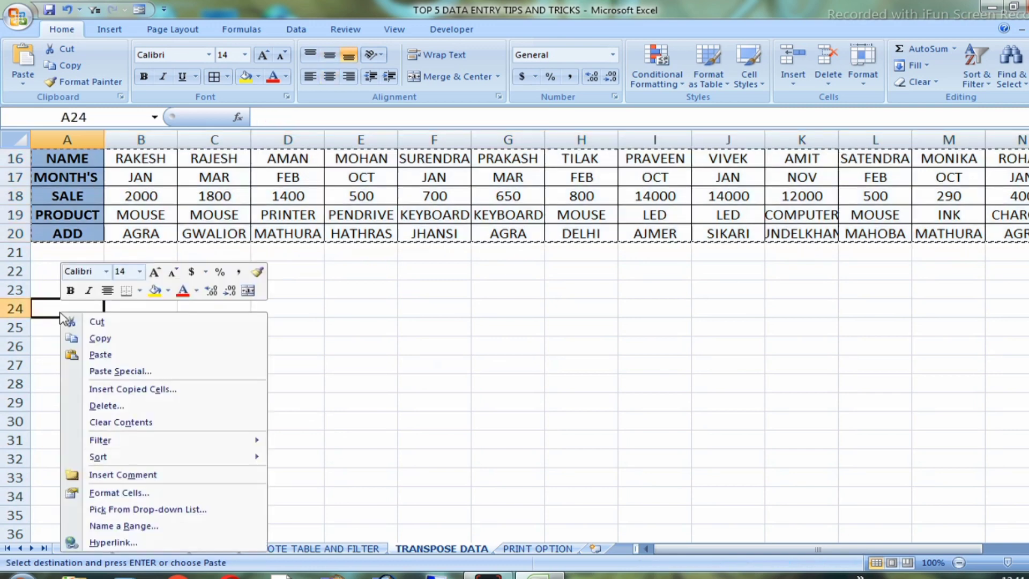
{"action": "left_click", "coordinate": [136, 373]}
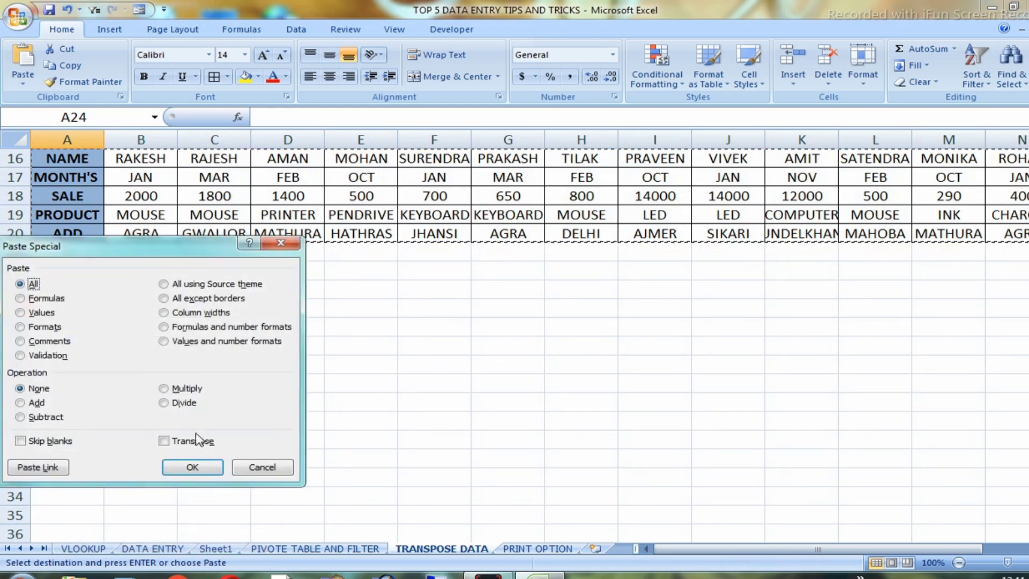
{"action": "left_click", "coordinate": [178, 444]}
{"action": "left_click", "coordinate": [193, 466]}
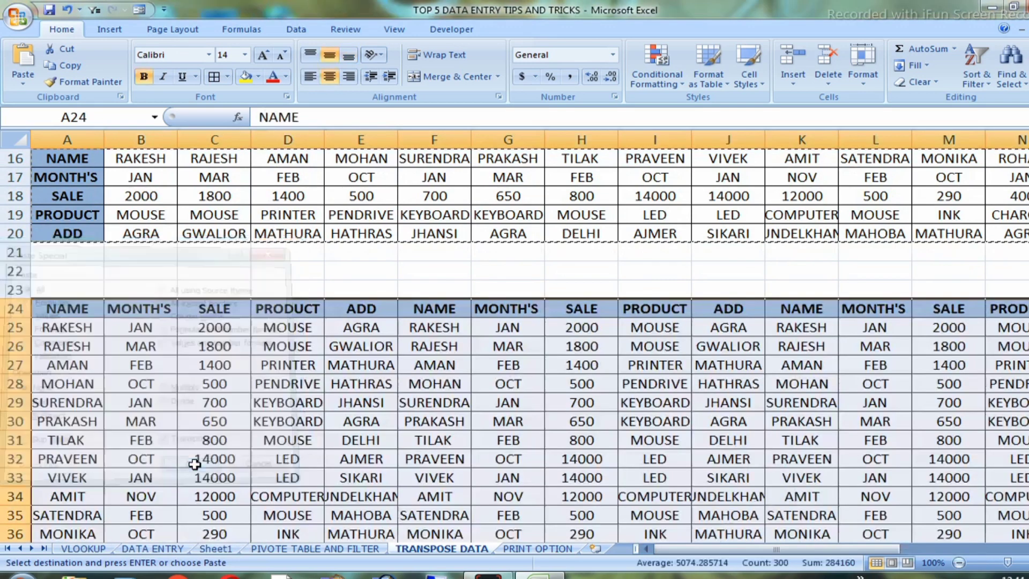
Compare the transposed table with the original on the sheet and in the print preview
{"action": "scroll", "coordinate": [610, 372], "scroll_direction": "down", "scroll_amount": 3}
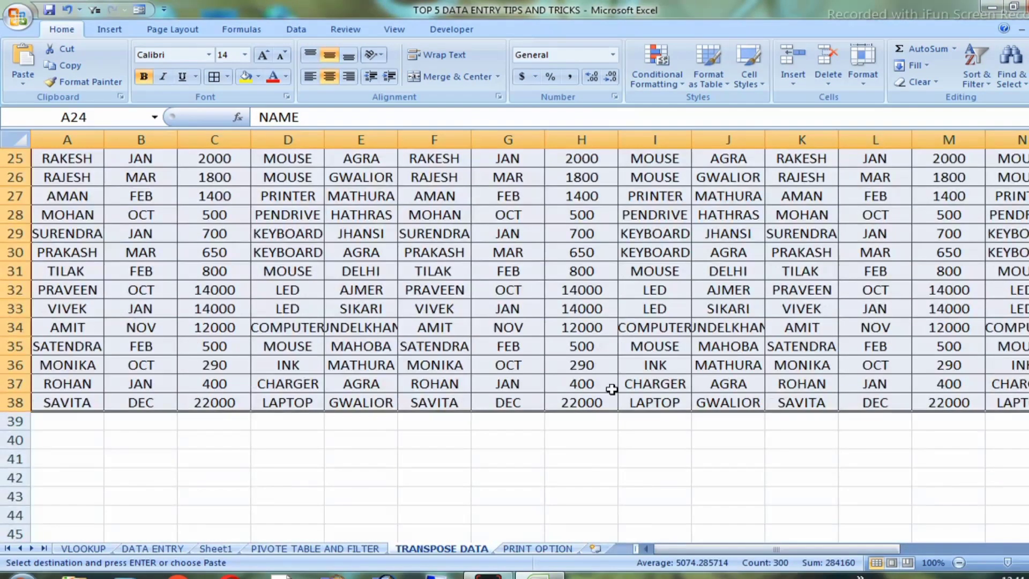
{"action": "scroll", "coordinate": [536, 429], "scroll_direction": "up", "scroll_amount": 4}
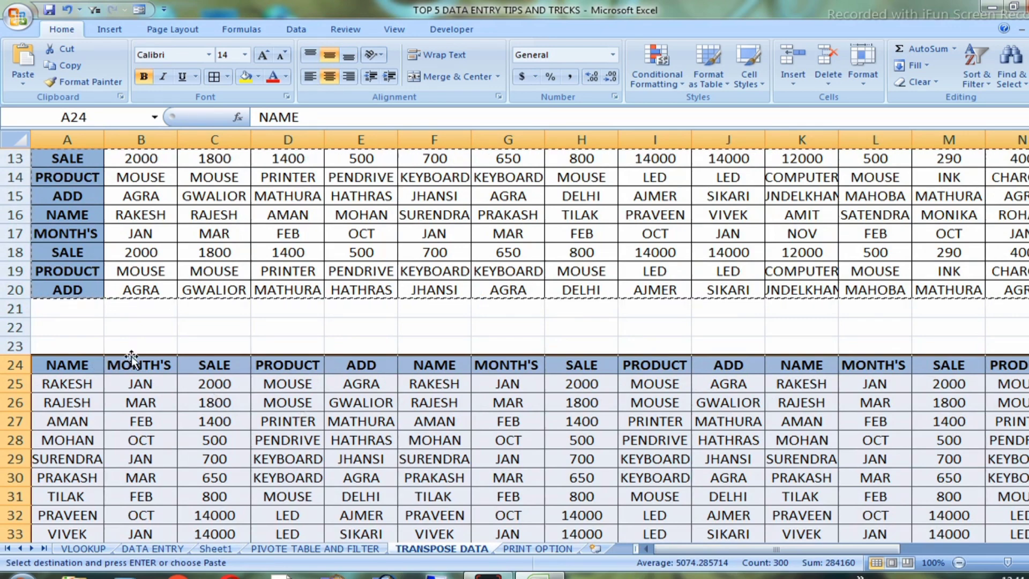
{"action": "scroll", "coordinate": [117, 259], "scroll_direction": "up", "scroll_amount": 4}
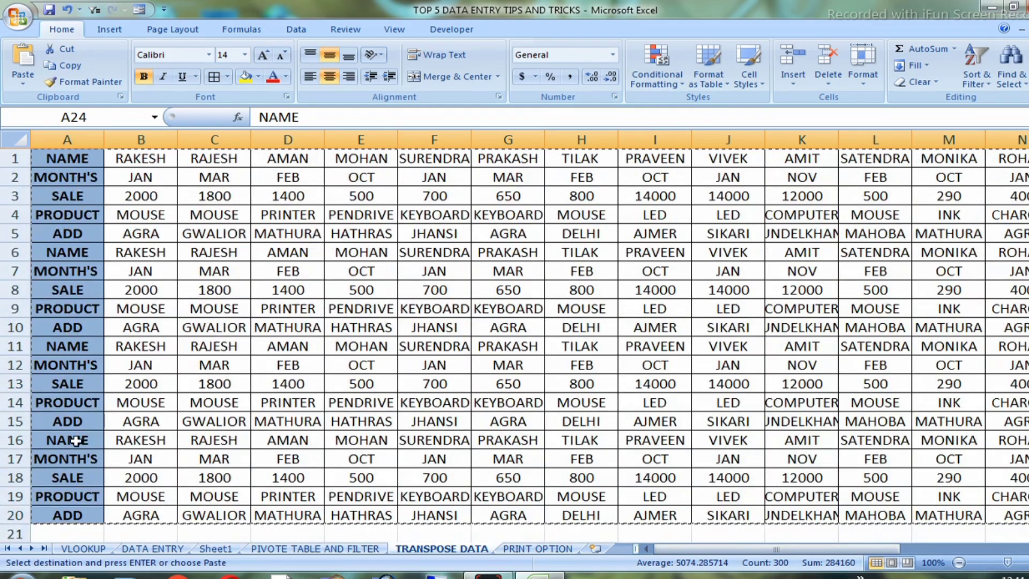
{"action": "scroll", "coordinate": [74, 445], "scroll_direction": "down", "scroll_amount": 4}
{"action": "scroll", "coordinate": [74, 445], "scroll_direction": "down", "scroll_amount": 3}
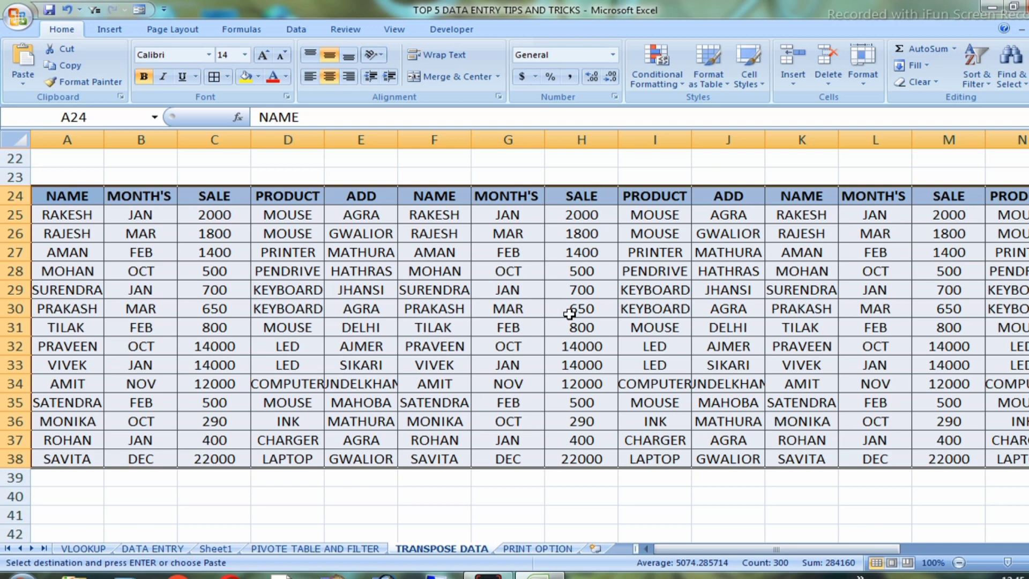
{"action": "key", "text": "ctrl+F2"}
{"action": "scroll", "coordinate": [592, 362], "scroll_direction": "up", "scroll_amount": 3}
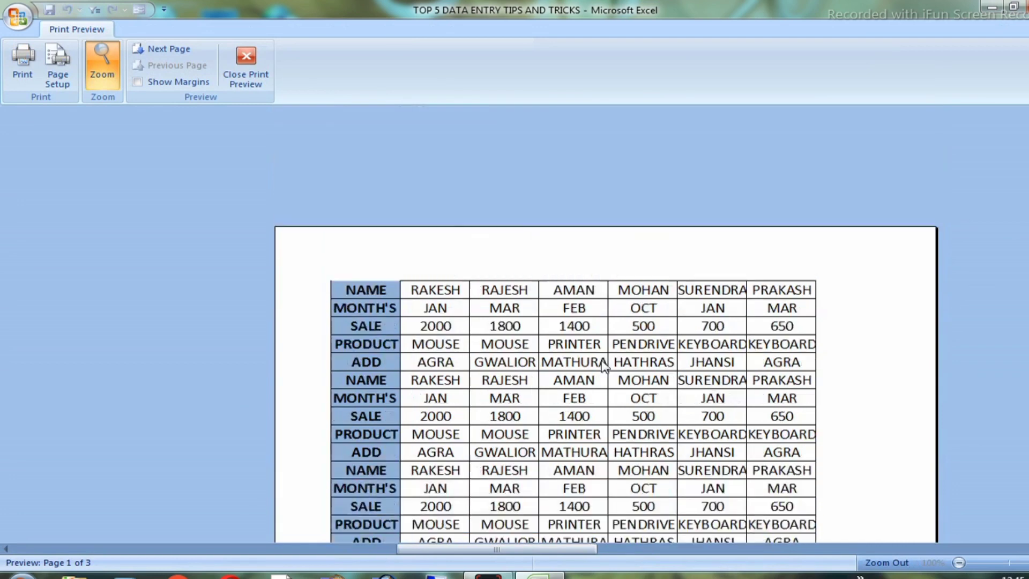
{"action": "scroll", "coordinate": [665, 338], "scroll_direction": "down", "scroll_amount": 2}
{"action": "scroll", "coordinate": [669, 343], "scroll_direction": "down", "scroll_amount": 3}
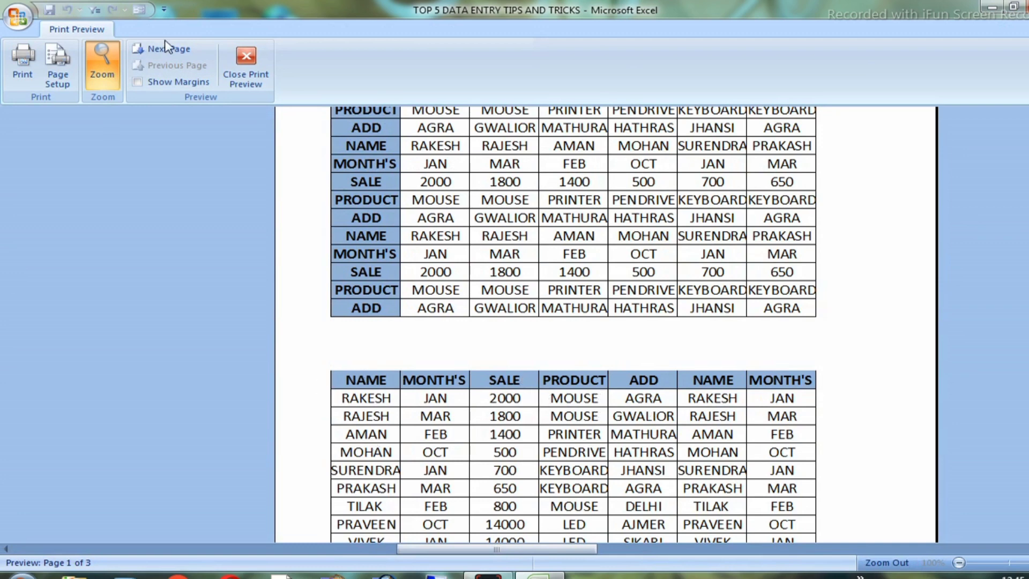
{"action": "left_click", "coordinate": [246, 67]}
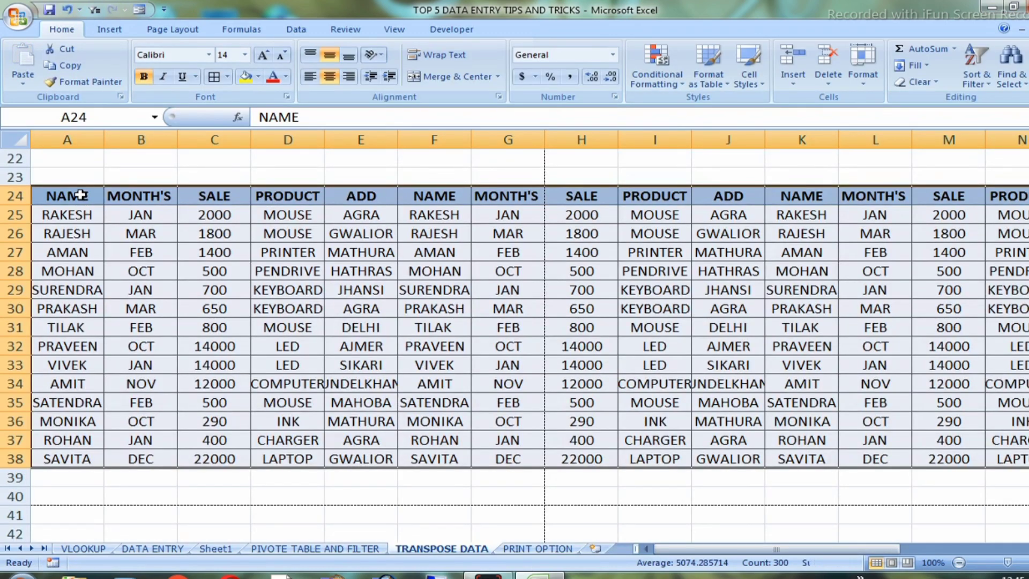
Examine the transposed table's column headings in row 24 and the data listed under them
{"action": "left_click", "coordinate": [80, 194]}
{"action": "left_click", "coordinate": [161, 196]}
{"action": "left_click", "coordinate": [212, 196]}
{"action": "left_click", "coordinate": [316, 196]}
{"action": "left_click", "coordinate": [365, 196]}
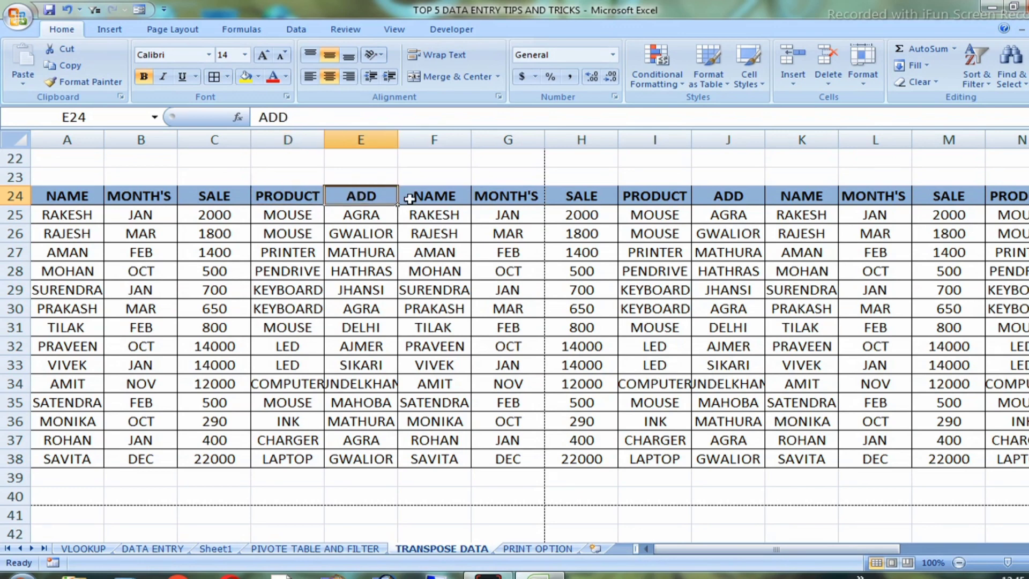
{"action": "left_click", "coordinate": [413, 198]}
{"action": "left_click", "coordinate": [501, 198]}
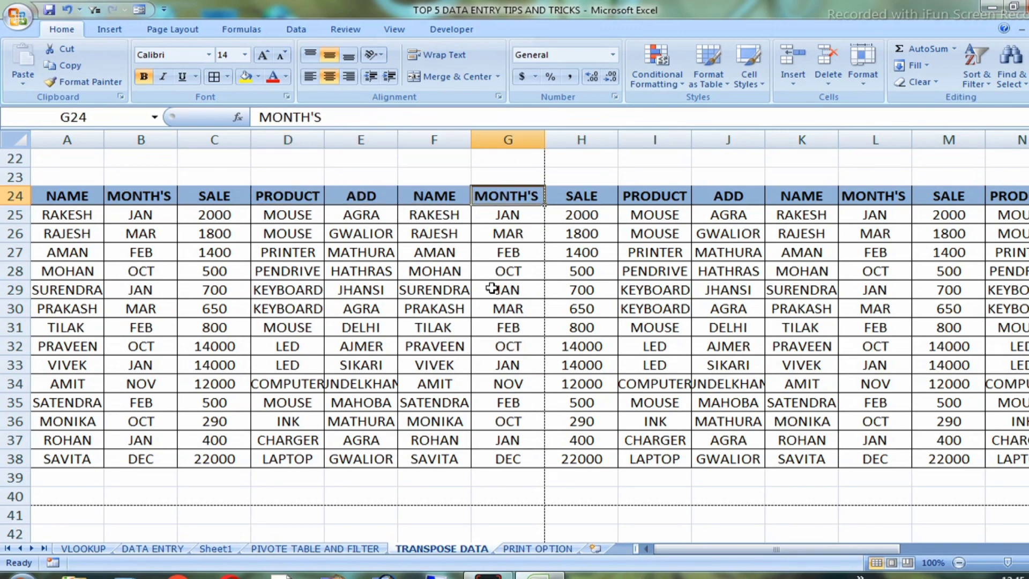
{"action": "left_click_drag", "start_coordinate": [518, 186], "coordinate": [535, 402]}
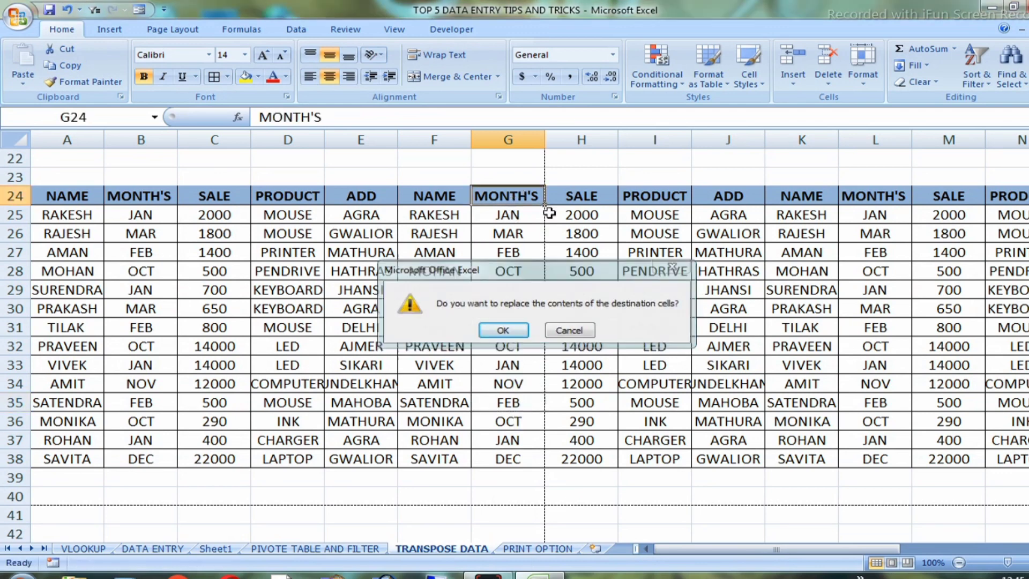
{"action": "key", "text": "Escape"}
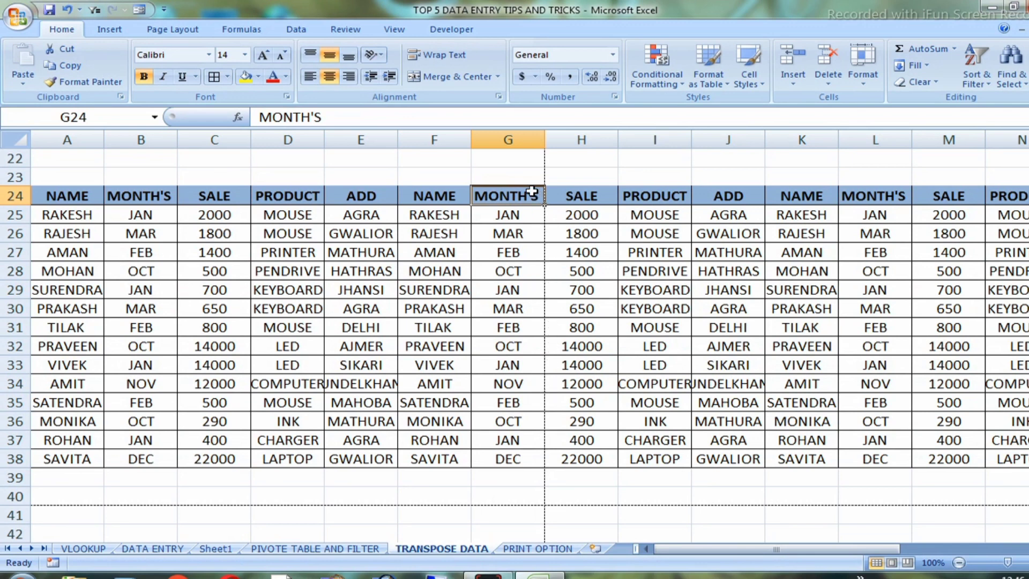
{"action": "left_click_drag", "start_coordinate": [531, 196], "coordinate": [517, 458]}
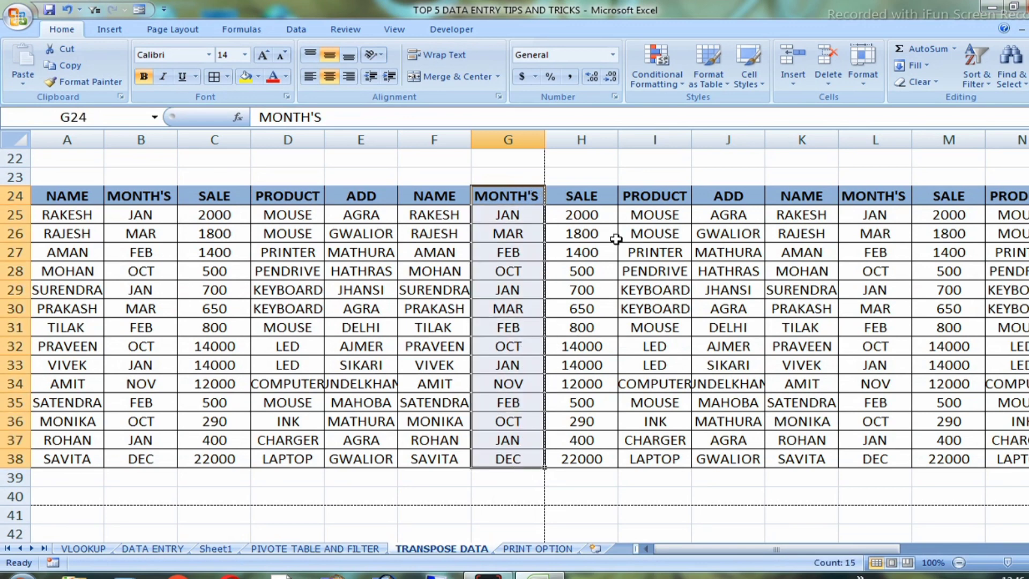
{"action": "left_click_drag", "start_coordinate": [572, 214], "coordinate": [898, 432]}
{"action": "left_click", "coordinate": [650, 361]}
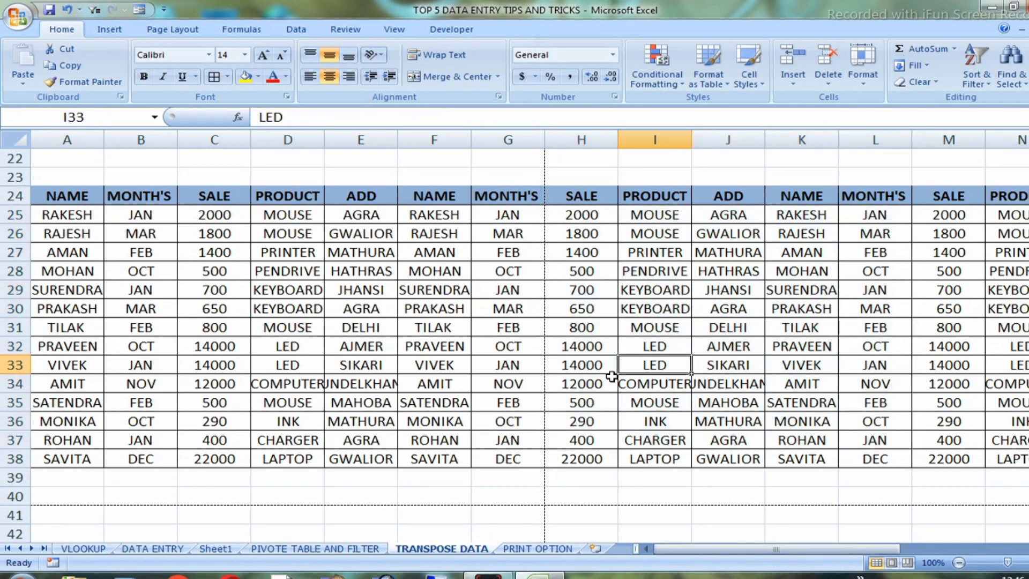
Select the whole transposed table starting at row 24 and set its font size to 12
{"action": "left_click", "coordinate": [477, 329]}
{"action": "left_click", "coordinate": [408, 347]}
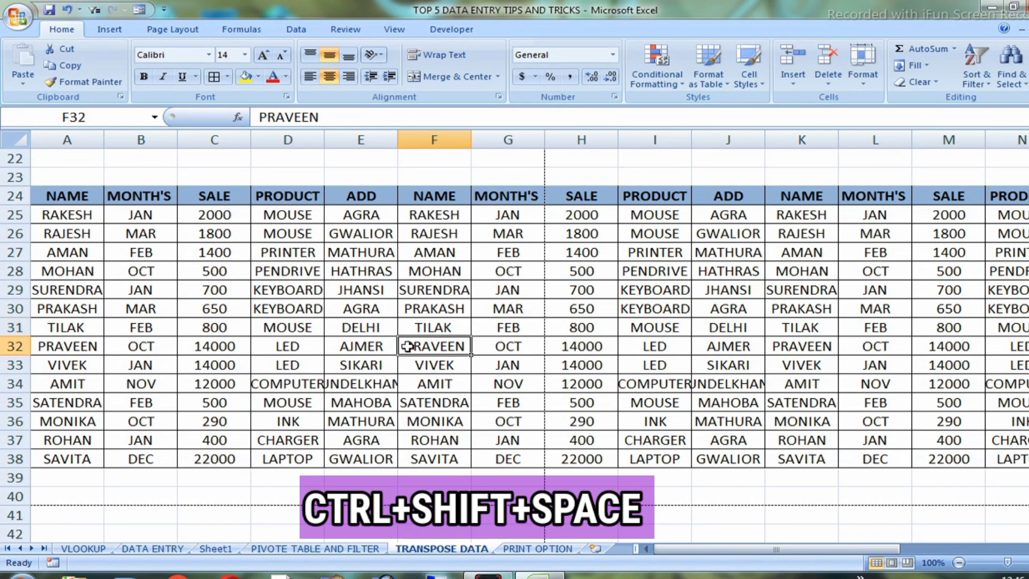
{"action": "key", "text": "ctrl+shift+space"}
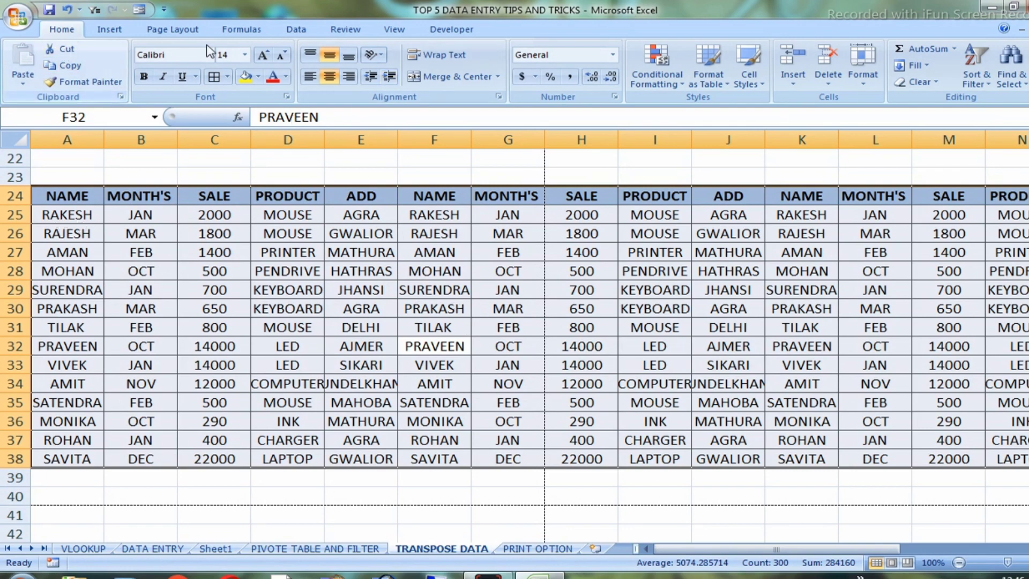
{"action": "left_click", "coordinate": [244, 54]}
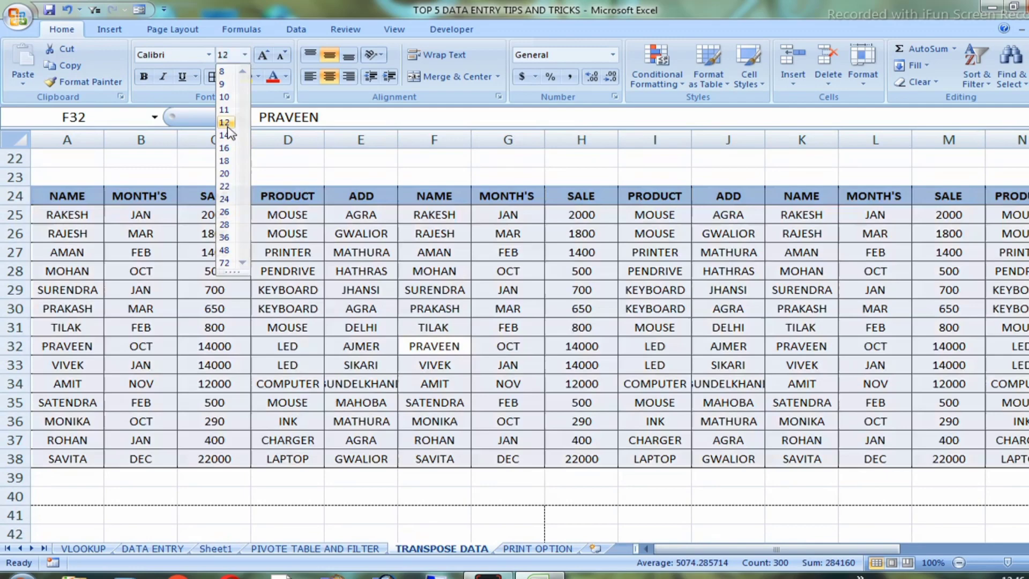
{"action": "left_click", "coordinate": [224, 122]}
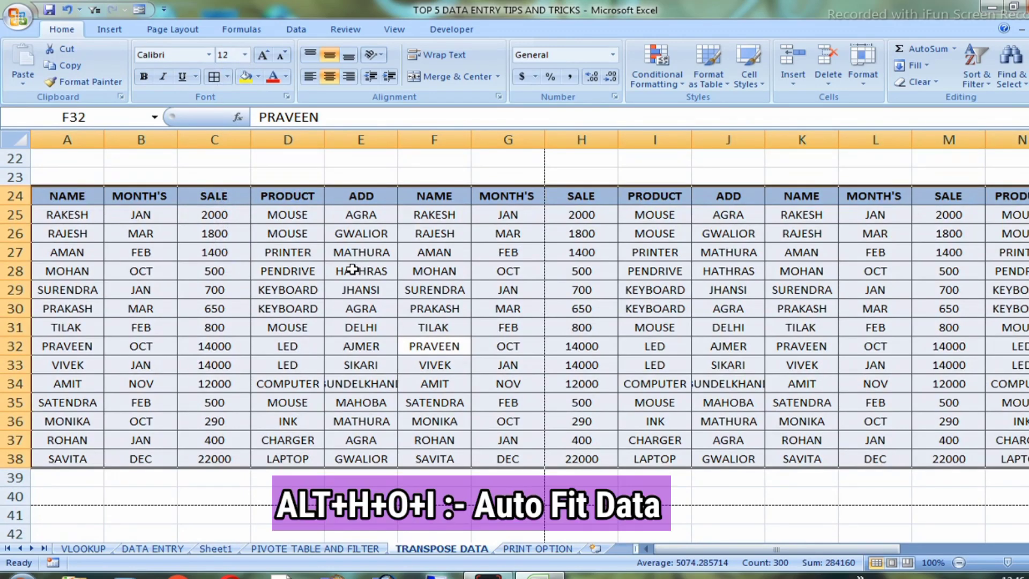
AutoFit the column widths of the transposed table to its contents
{"action": "key", "text": "alt"}
{"action": "key", "text": "h"}
{"action": "key", "text": "o"}
{"action": "key", "text": "i"}
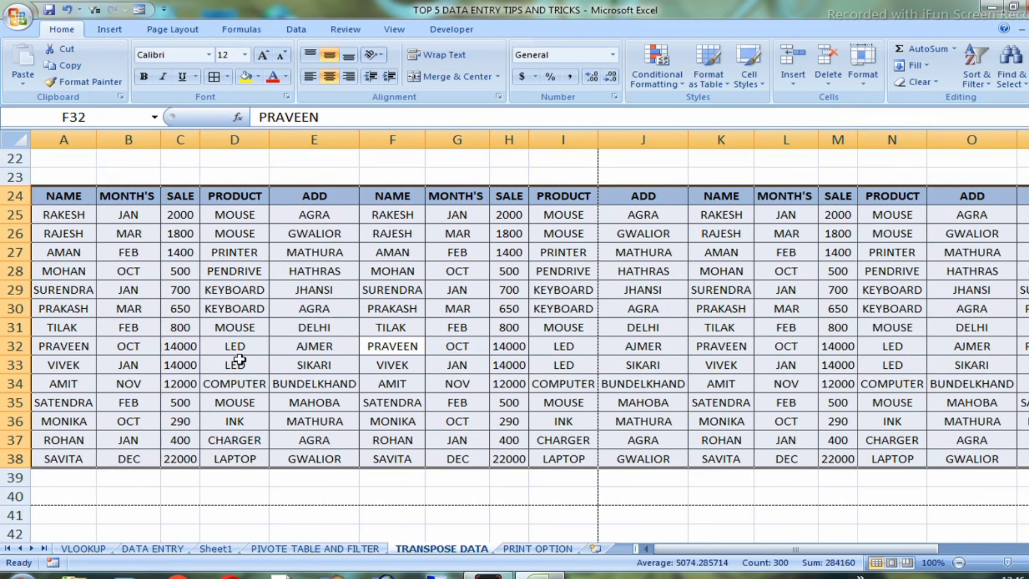
{"action": "left_click", "coordinate": [368, 369]}
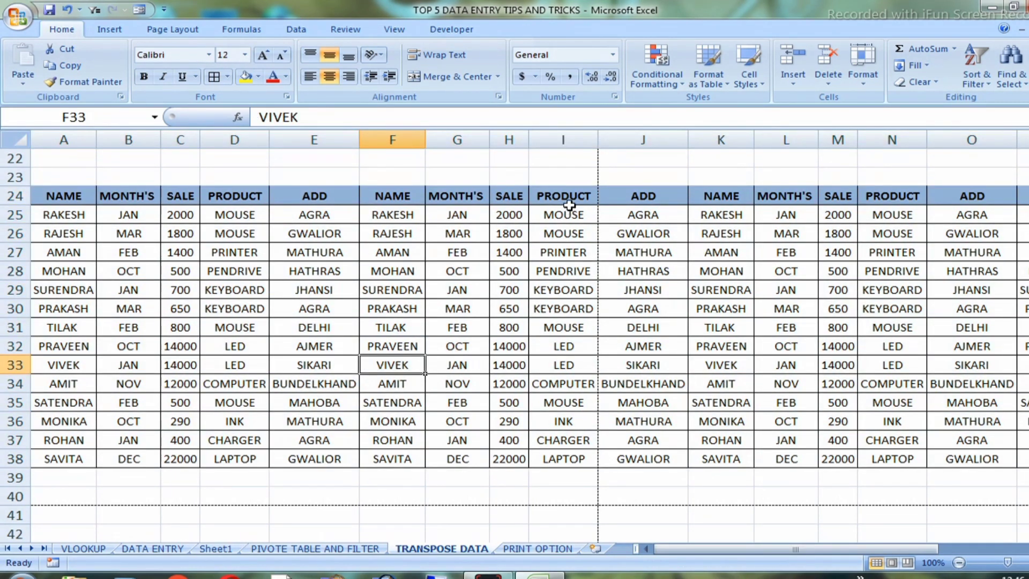
{"action": "left_click_drag", "start_coordinate": [568, 197], "coordinate": [576, 432]}
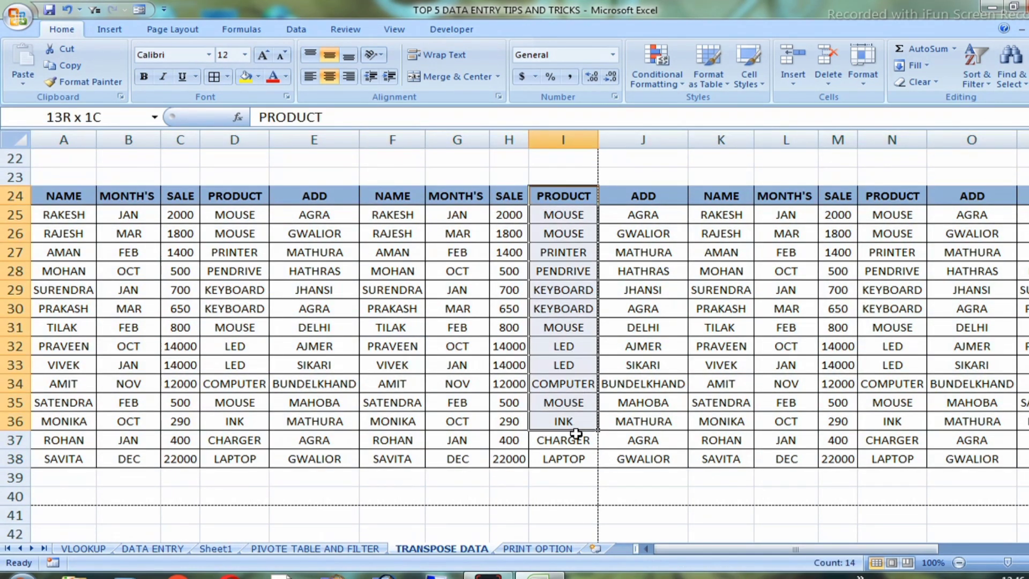
{"action": "left_click", "coordinate": [569, 233]}
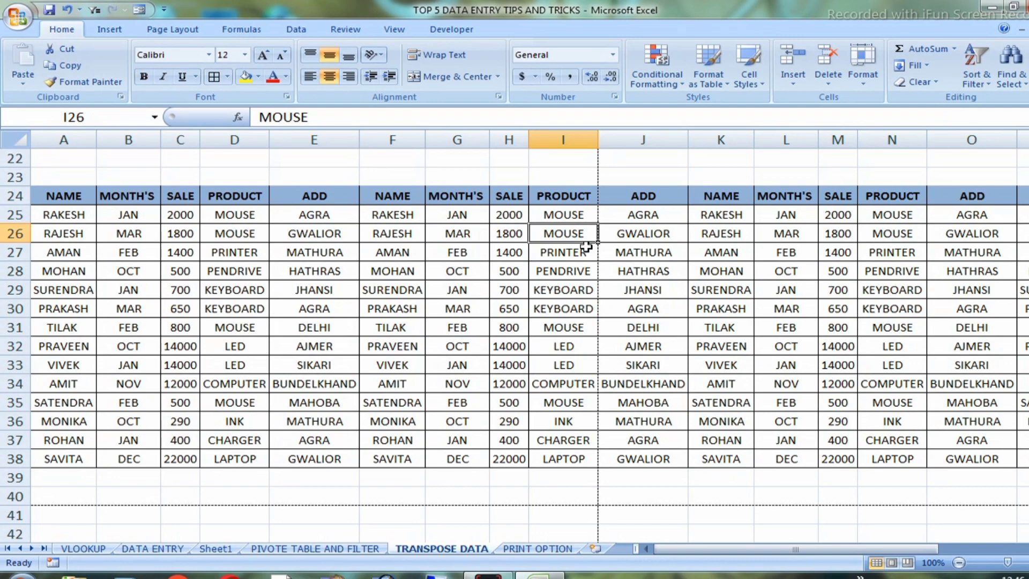
Open the sheet's print preview and set the page orientation to Landscape
{"action": "key", "text": "ctrl+F2"}
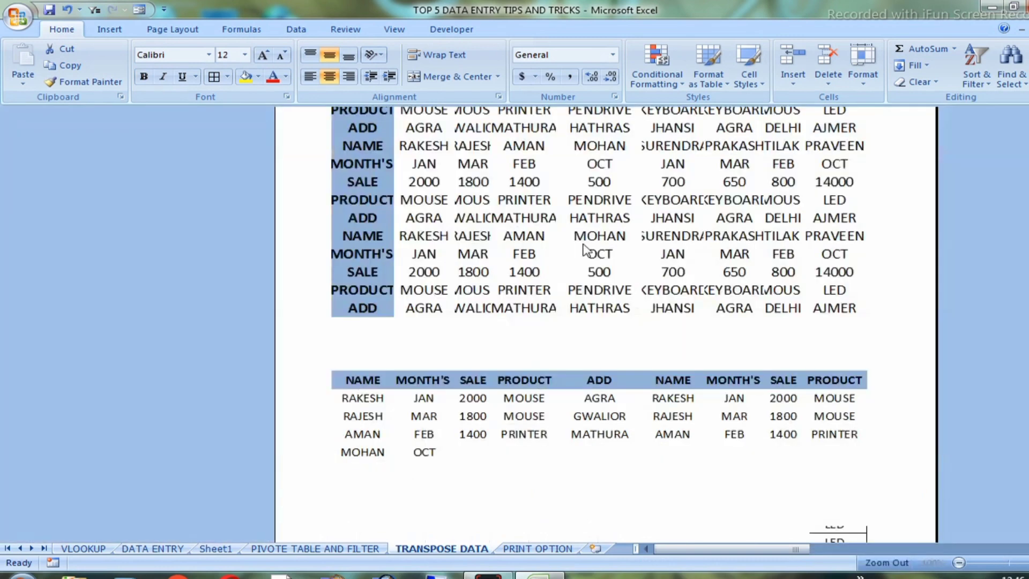
{"action": "scroll", "coordinate": [820, 354], "scroll_direction": "down", "scroll_amount": 2}
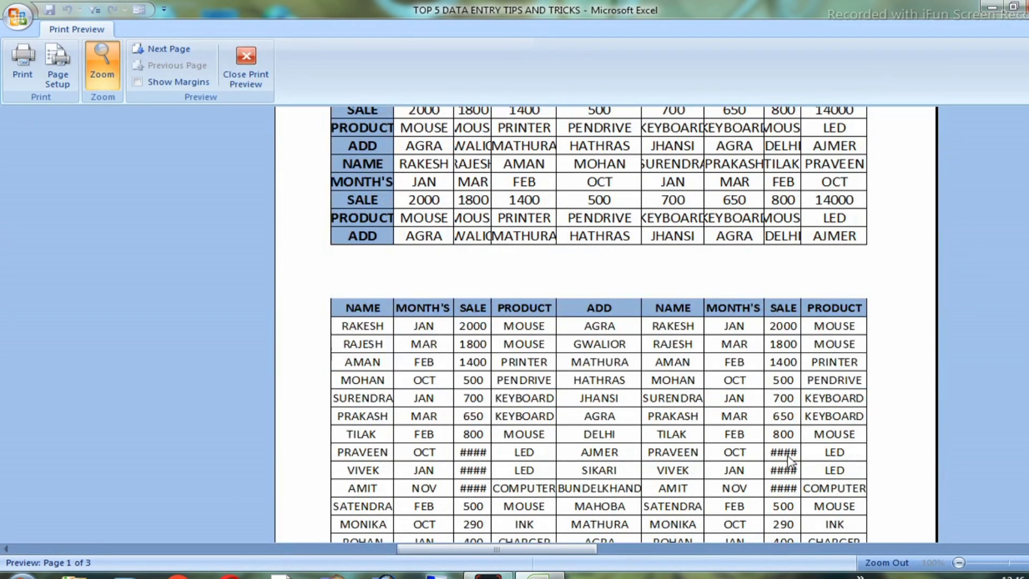
{"action": "scroll", "coordinate": [790, 453], "scroll_direction": "down", "scroll_amount": 3}
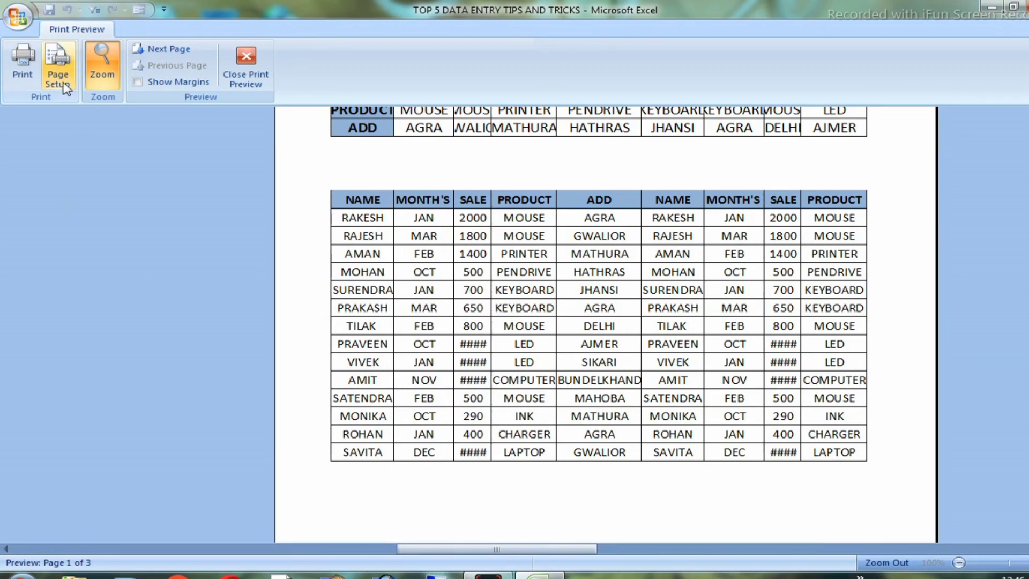
{"action": "left_click", "coordinate": [58, 66]}
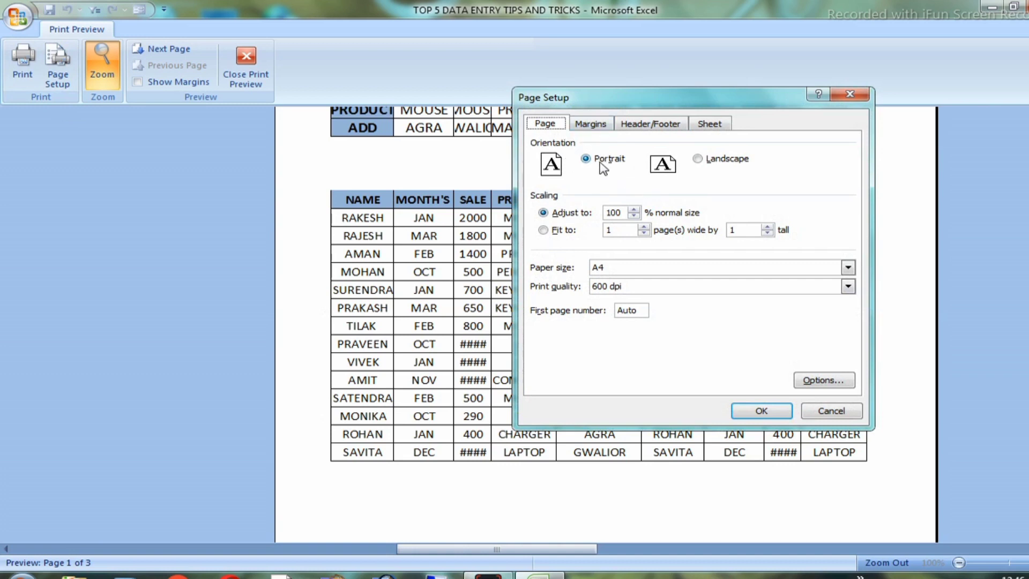
{"action": "left_click", "coordinate": [702, 159]}
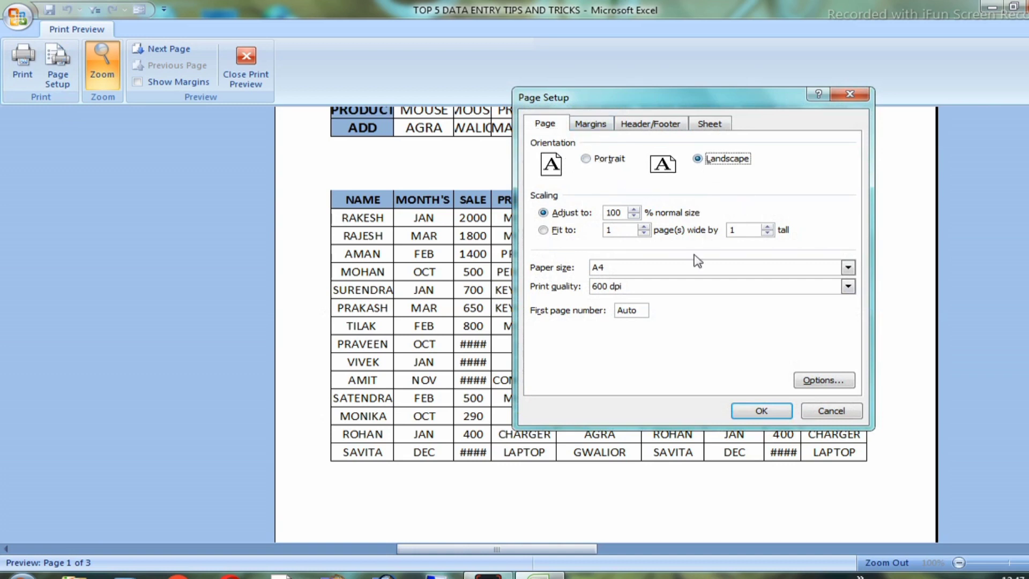
{"action": "left_click", "coordinate": [761, 410]}
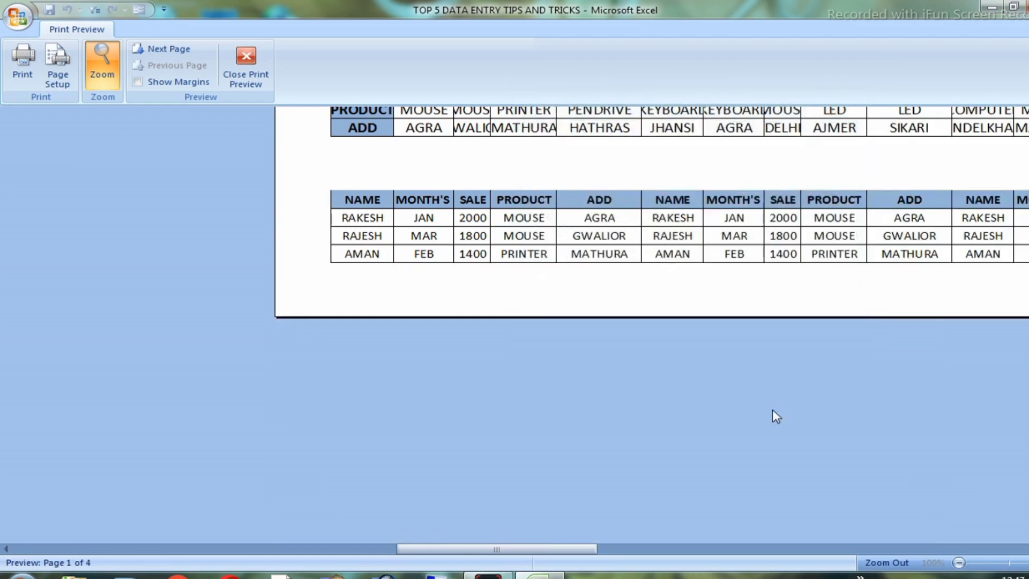
{"action": "scroll", "coordinate": [944, 325], "scroll_direction": "up", "scroll_amount": 3}
{"action": "scroll", "coordinate": [949, 324], "scroll_direction": "up", "scroll_amount": 6}
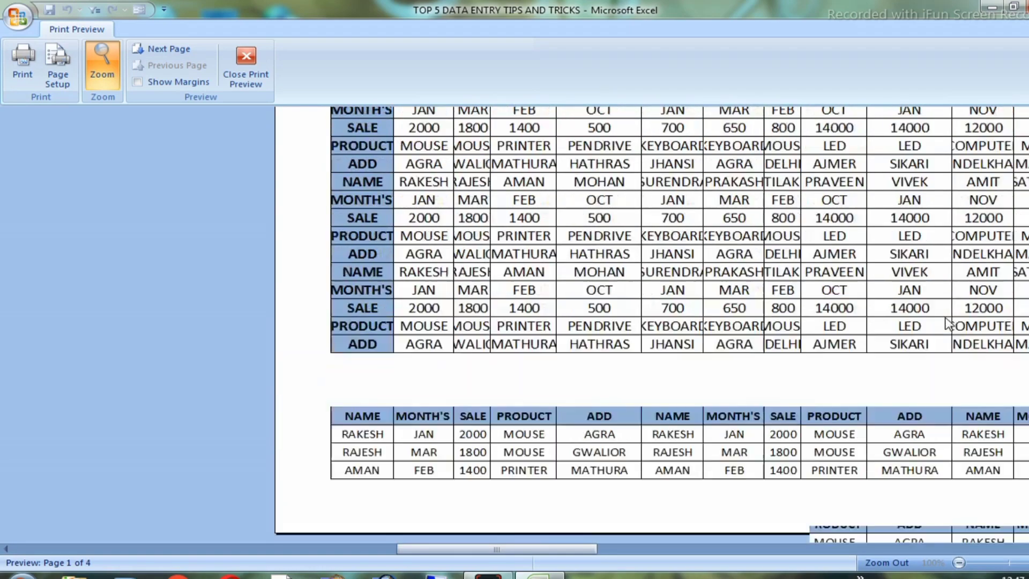
{"action": "scroll", "coordinate": [976, 288], "scroll_direction": "down", "scroll_amount": 3}
{"action": "scroll", "coordinate": [976, 288], "scroll_direction": "down", "scroll_amount": 3}
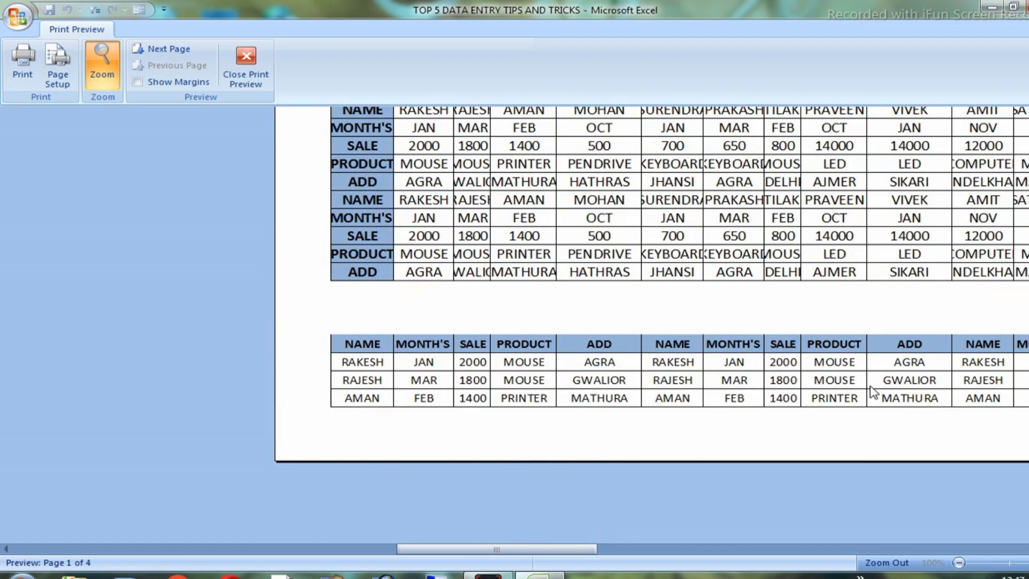
{"action": "left_click", "coordinate": [1016, 358]}
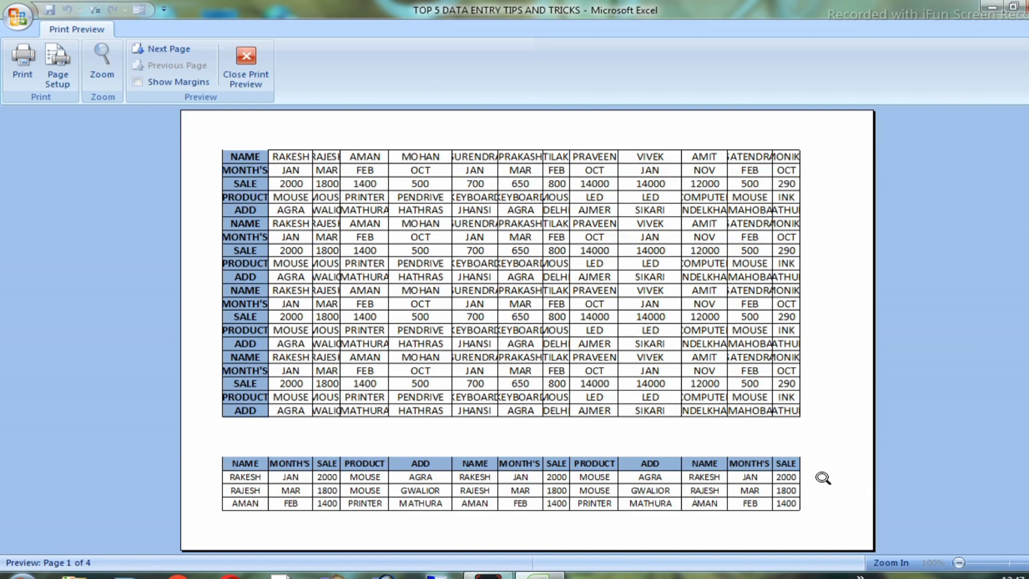
Set the top, header, left and right page margins to 0.1
{"action": "left_click", "coordinate": [56, 86]}
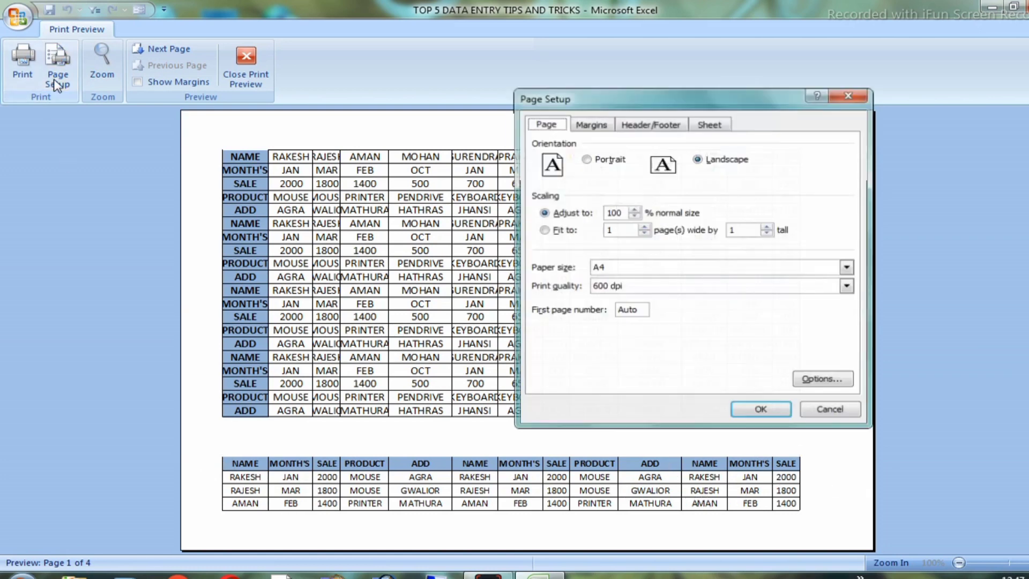
{"action": "left_click", "coordinate": [594, 129]}
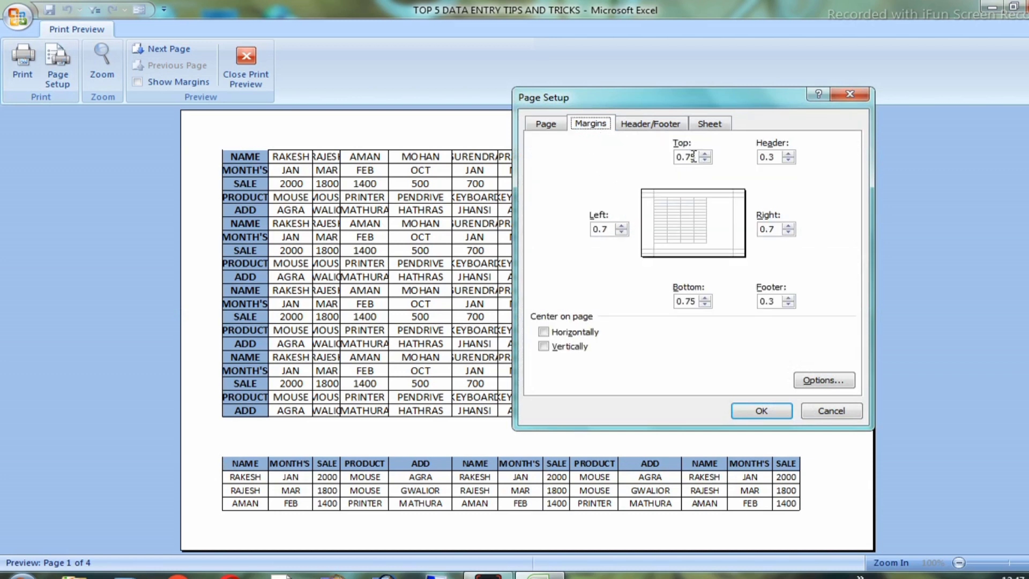
{"action": "left_click_drag", "start_coordinate": [691, 157], "coordinate": [665, 161]}
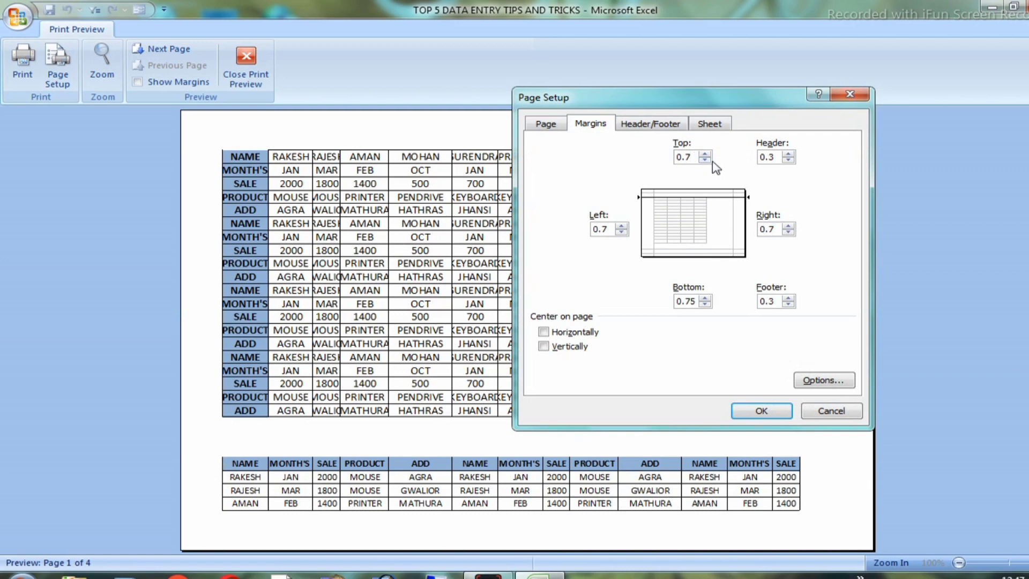
{"action": "type", "text": "0.1"}
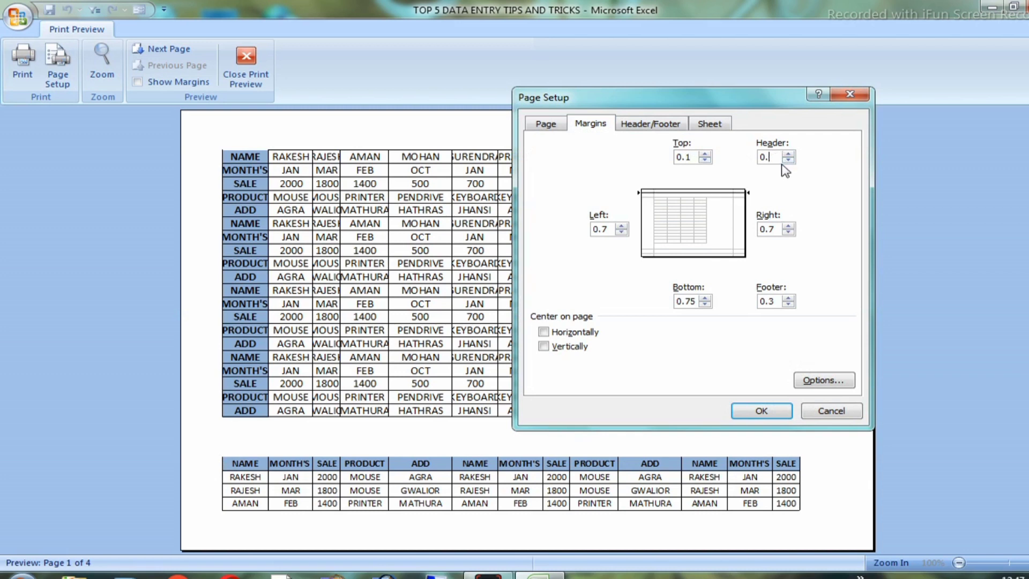
{"action": "left_click", "coordinate": [607, 230]}
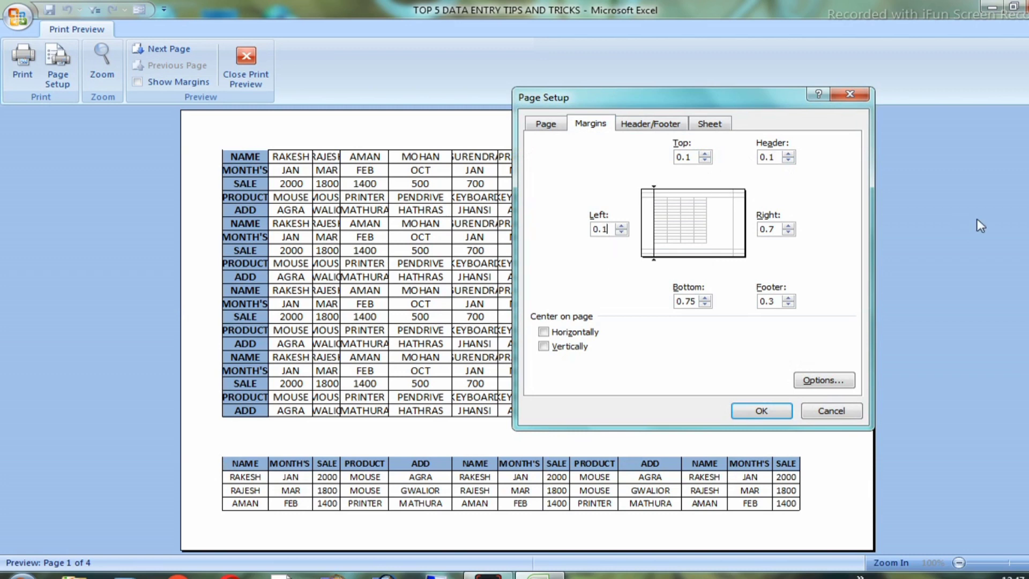
{"action": "left_click", "coordinate": [776, 227]}
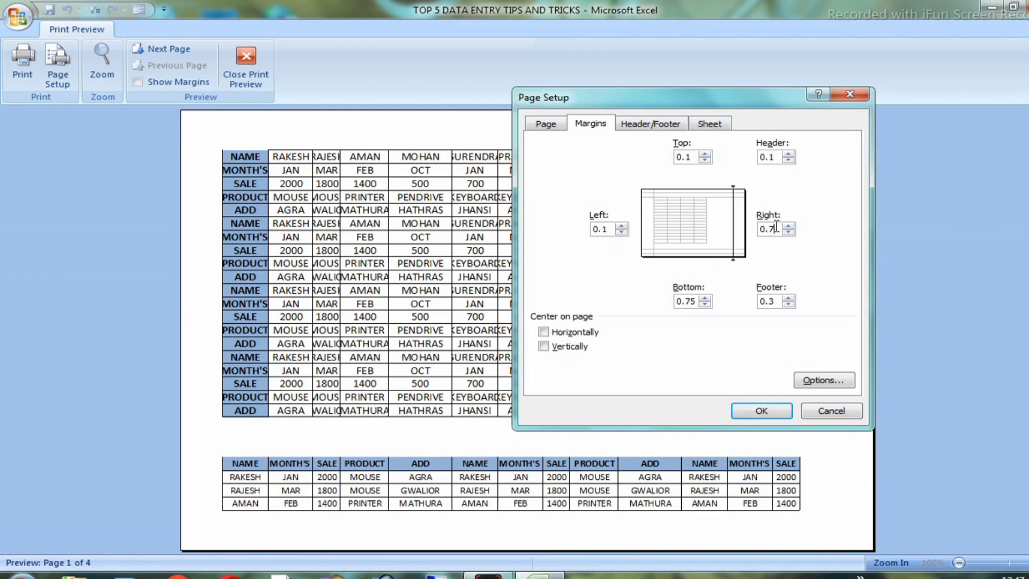
{"action": "type", "text": "1"}
{"action": "left_click", "coordinate": [761, 411]}
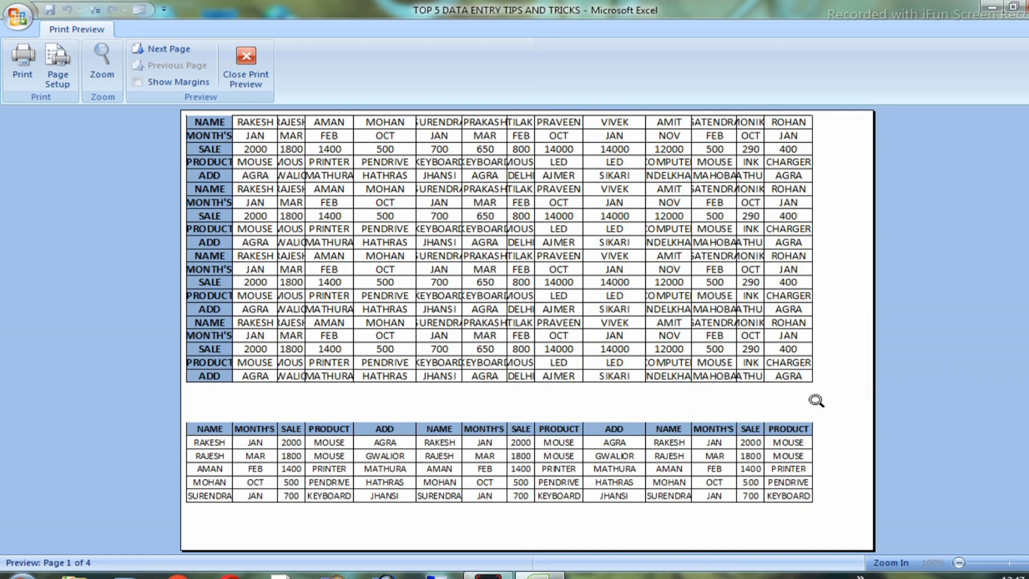
Set the bottom and footer page margins to 0.1, check the page, and close the print preview
{"action": "left_click", "coordinate": [48, 83]}
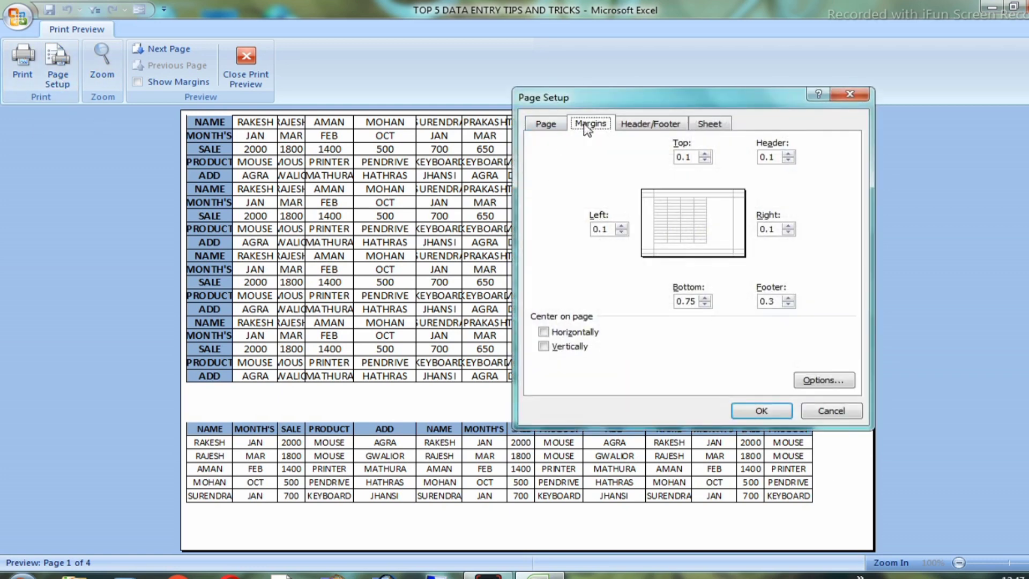
{"action": "left_click", "coordinate": [696, 302]}
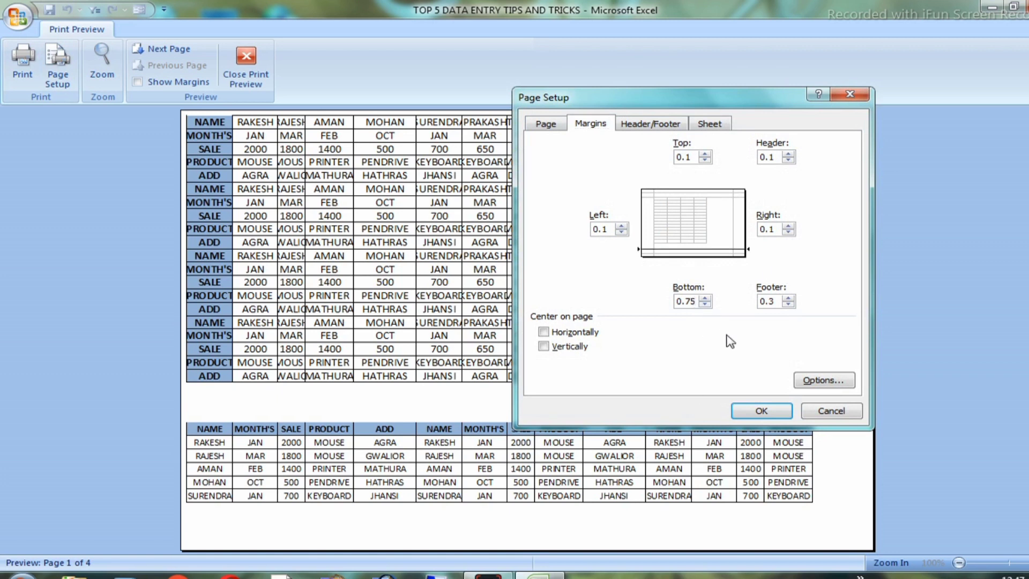
{"action": "type", "text": "0.1"}
{"action": "left_click", "coordinate": [776, 301]}
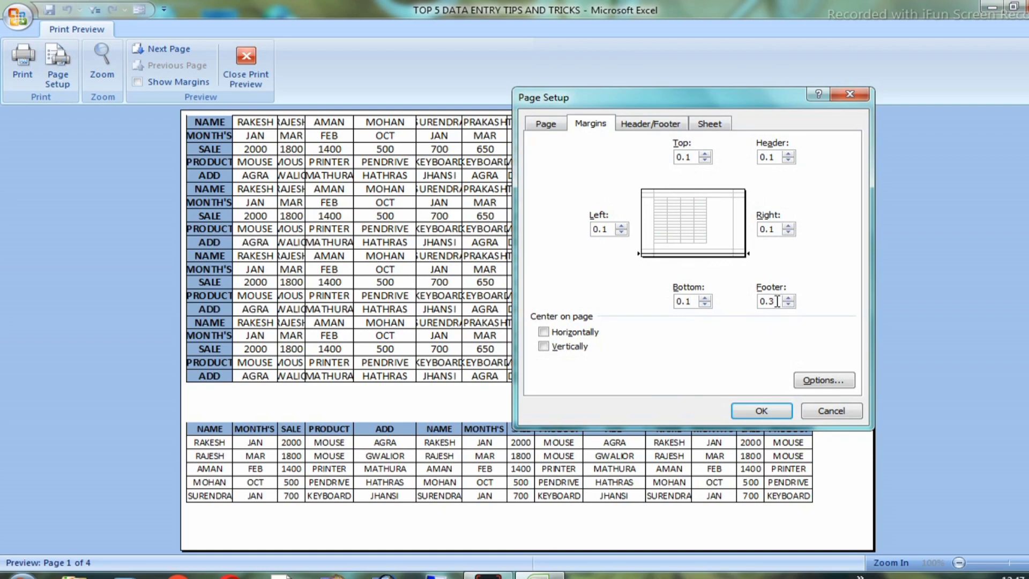
{"action": "type", "text": "0.1"}
{"action": "left_click", "coordinate": [760, 414]}
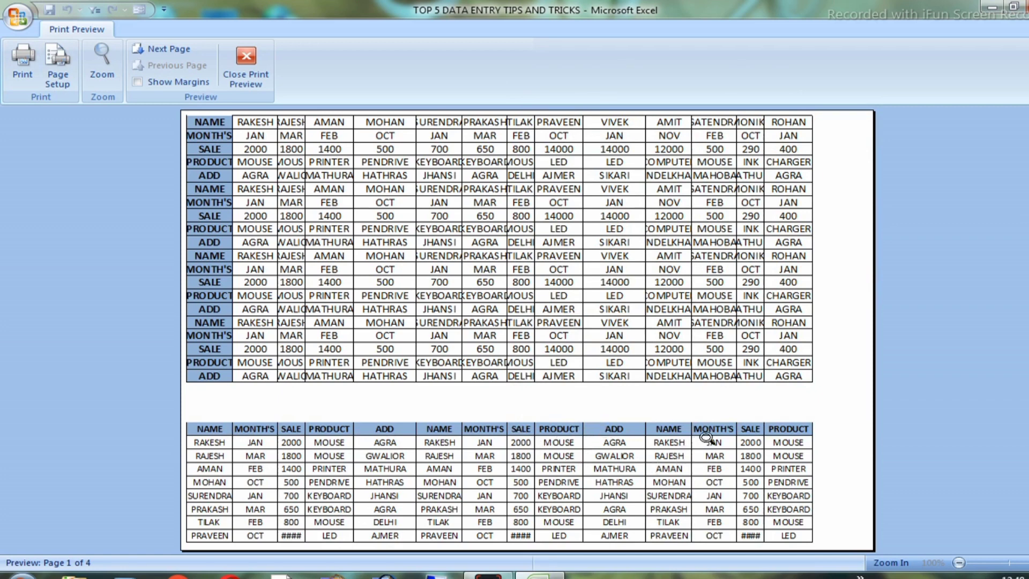
{"action": "left_click", "coordinate": [750, 460]}
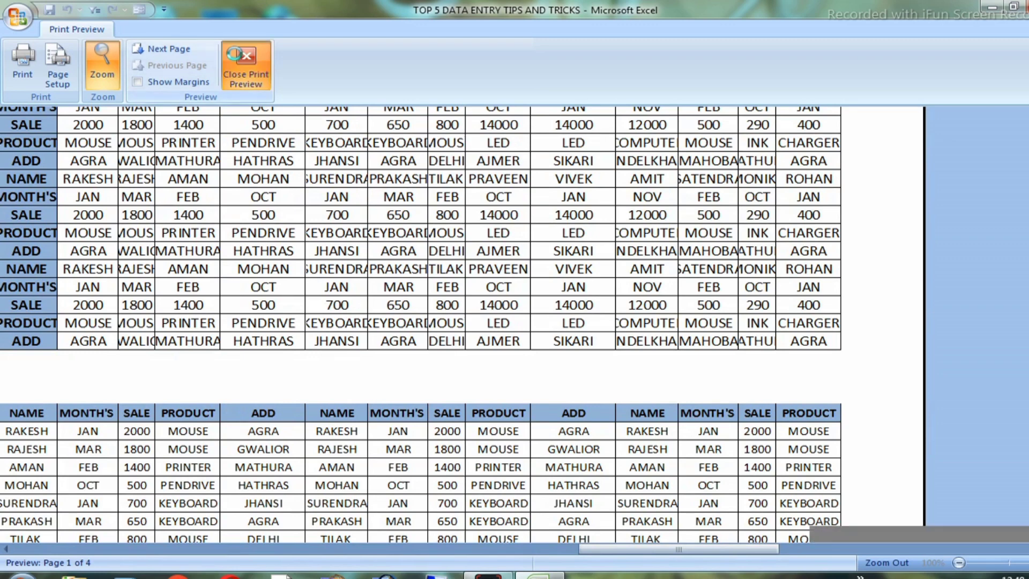
{"action": "left_click", "coordinate": [245, 64]}
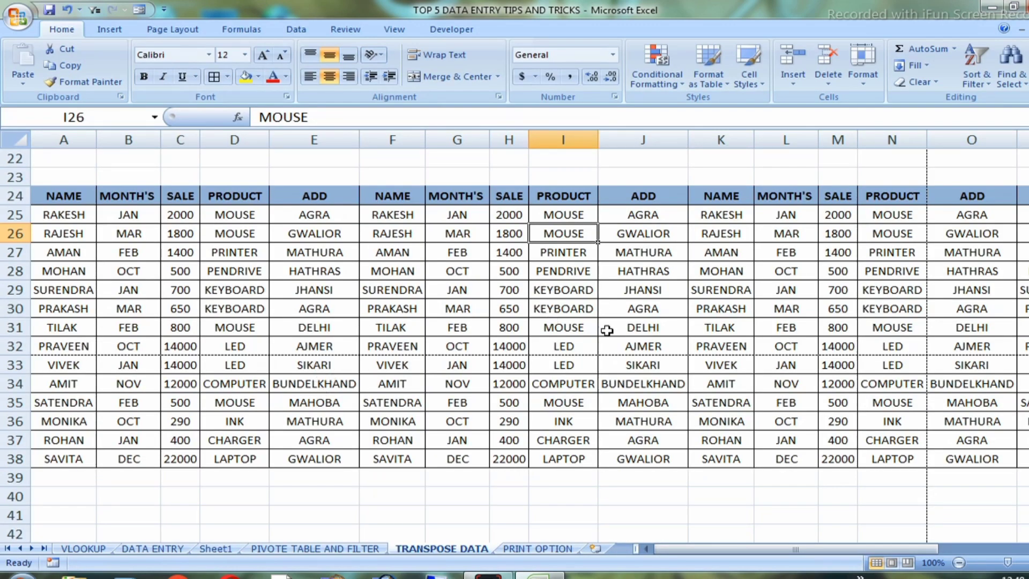
Examine the repeating column headings across row 24 of the transposed table, from NAME in column A to PRODUCT in column N
{"action": "scroll", "coordinate": [607, 330], "scroll_direction": "down", "scroll_amount": 2}
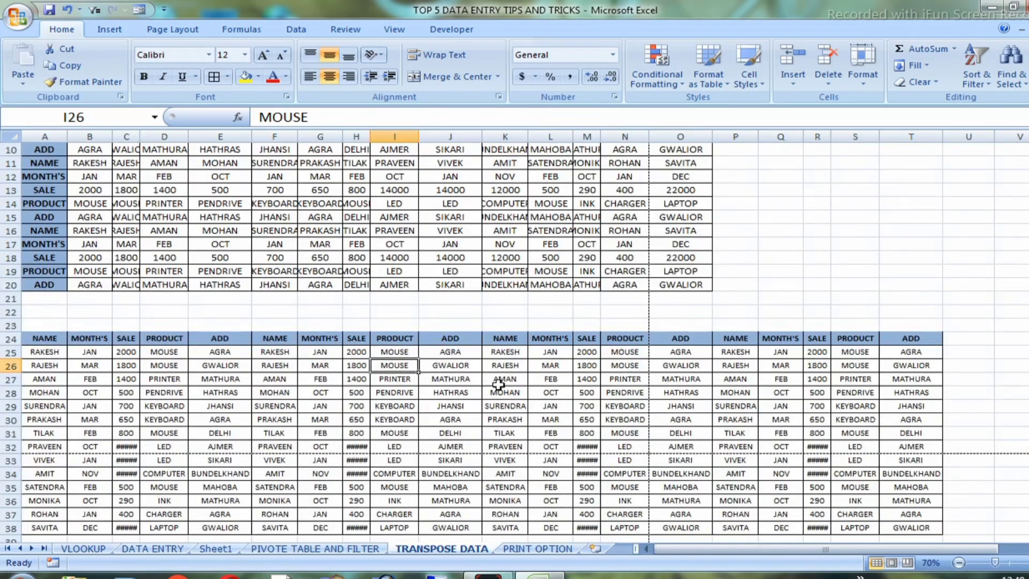
{"action": "left_click", "coordinate": [44, 340]}
{"action": "left_click", "coordinate": [81, 339]}
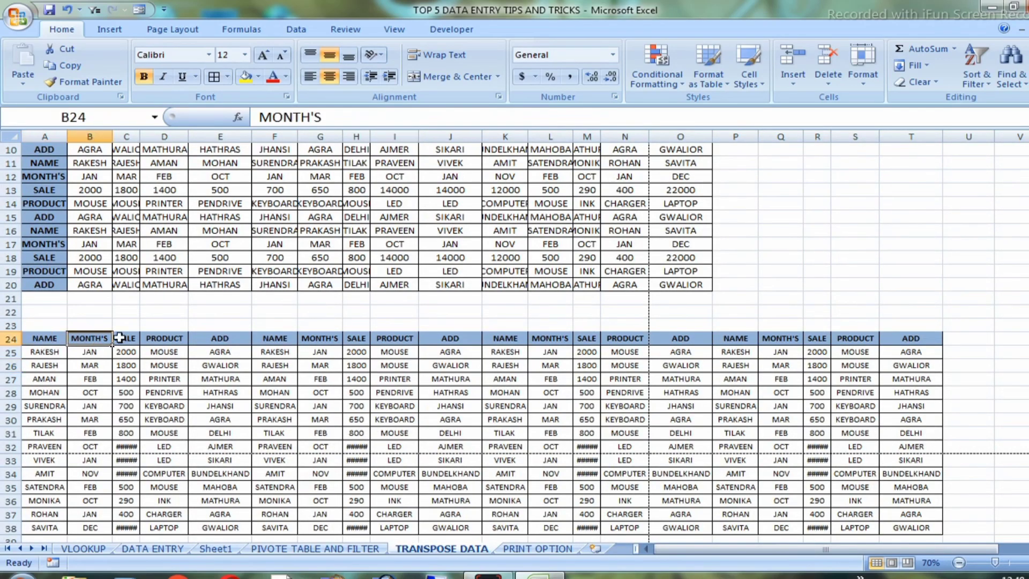
{"action": "left_click", "coordinate": [129, 339]}
{"action": "left_click", "coordinate": [181, 340]}
{"action": "left_click", "coordinate": [225, 339]}
{"action": "left_click", "coordinate": [265, 341]}
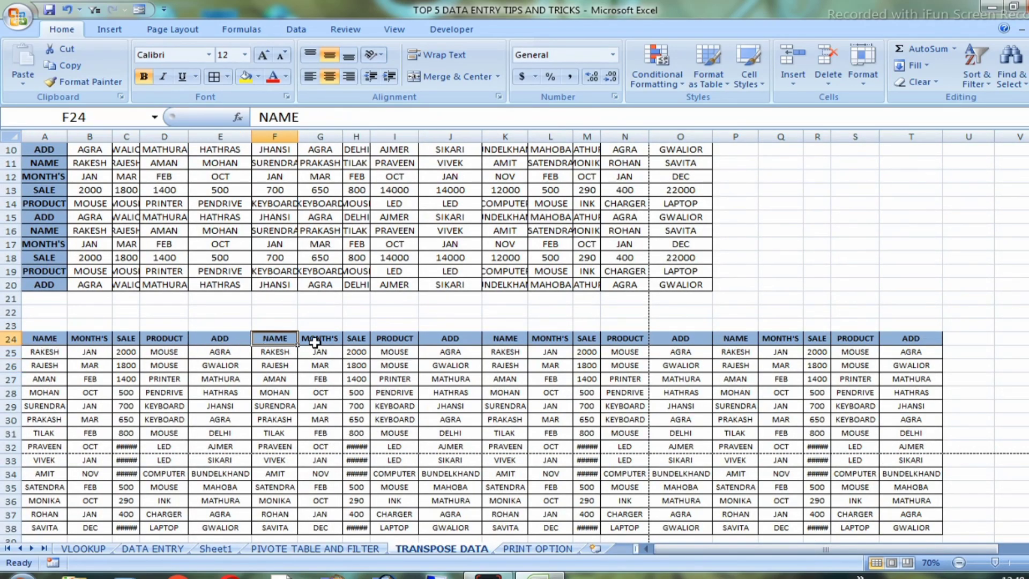
{"action": "left_click", "coordinate": [327, 341]}
{"action": "left_click", "coordinate": [356, 342]}
{"action": "left_click", "coordinate": [399, 340]}
{"action": "left_click", "coordinate": [453, 339]}
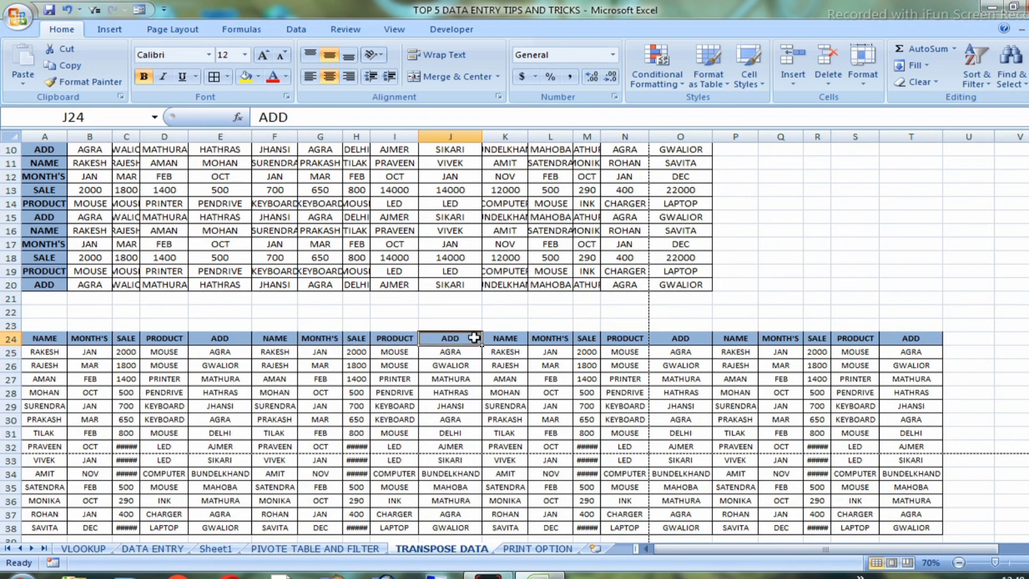
{"action": "left_click", "coordinate": [504, 340]}
{"action": "left_click", "coordinate": [557, 339]}
{"action": "left_click", "coordinate": [629, 342]}
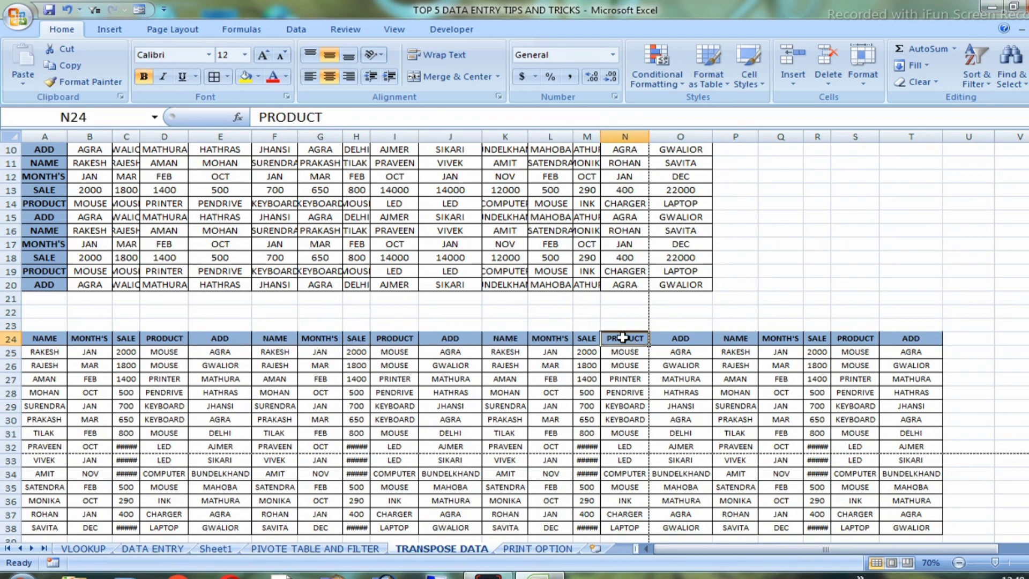
Examine the cells in rows 24 to 29 on both sides of the page break between columns N and O
{"action": "scroll", "coordinate": [625, 294], "scroll_direction": "up", "scroll_amount": 1}
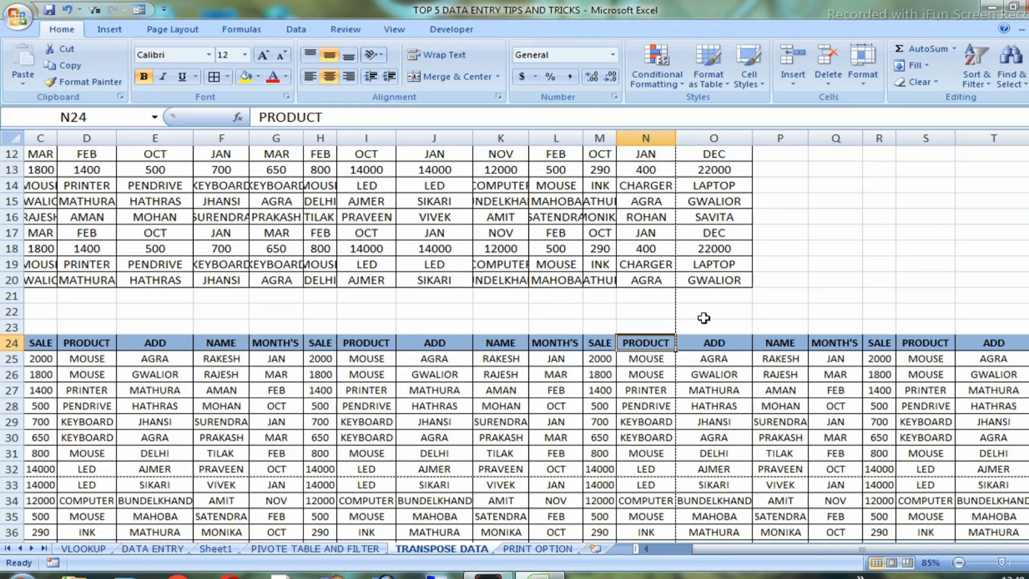
{"action": "scroll", "coordinate": [703, 318], "scroll_direction": "up", "scroll_amount": 1}
{"action": "key", "text": "shift+Down"}
{"action": "key", "text": "shift+Down"}
{"action": "key", "text": "shift+Down"}
{"action": "key", "text": "shift+Down"}
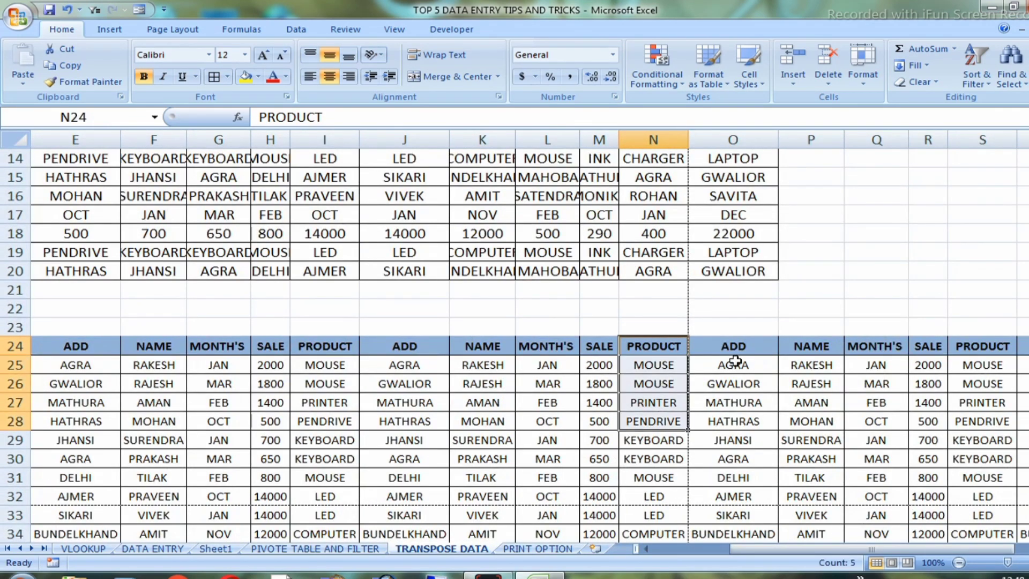
{"action": "left_click_drag", "start_coordinate": [735, 360], "coordinate": [973, 438]}
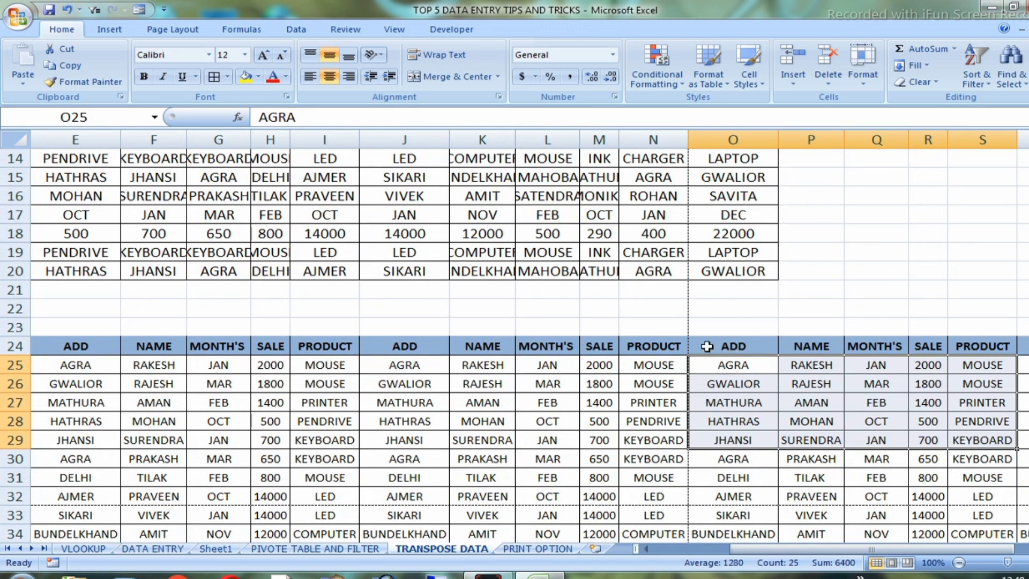
{"action": "left_click_drag", "start_coordinate": [669, 343], "coordinate": [684, 444]}
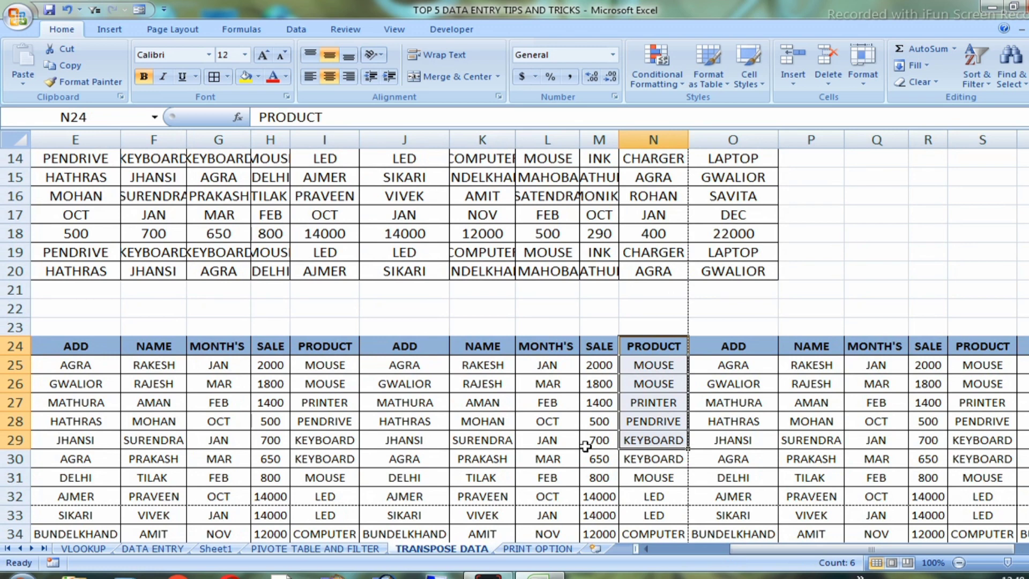
Open the print settings and limit the print range to pages 2 to 4
{"action": "key", "text": "ctrl+p"}
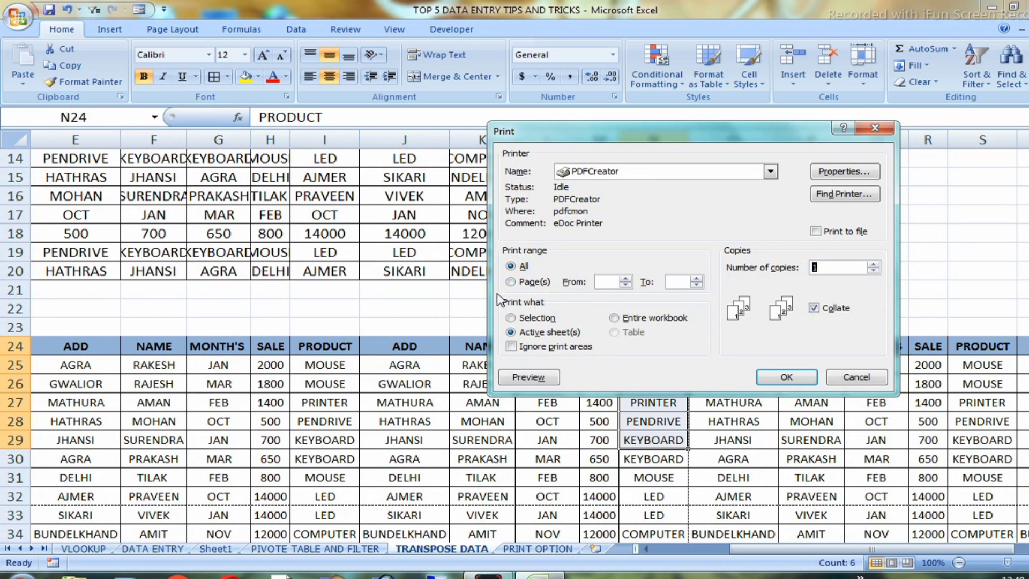
{"action": "left_click", "coordinate": [510, 282]}
{"action": "type", "text": "2"}
{"action": "left_click", "coordinate": [678, 284]}
{"action": "type", "text": "4"}
Set the number of copies to 2, check the printer selection, and close the print settings without printing
{"action": "left_click", "coordinate": [857, 267]}
{"action": "left_click", "coordinate": [872, 264]}
{"action": "left_click", "coordinate": [838, 265]}
{"action": "left_click", "coordinate": [670, 173]}
{"action": "left_click", "coordinate": [722, 171]}
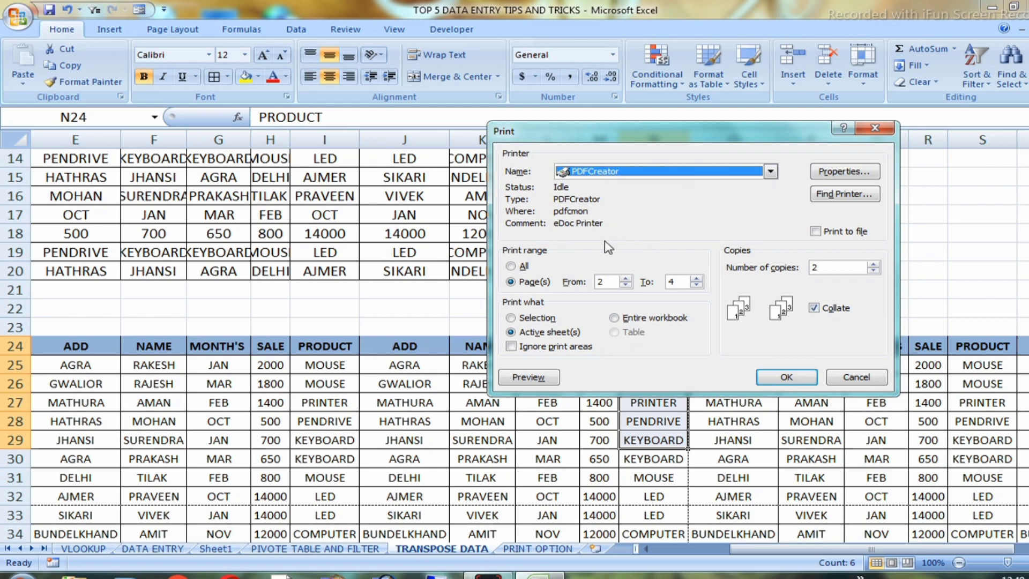
{"action": "left_click", "coordinate": [875, 128]}
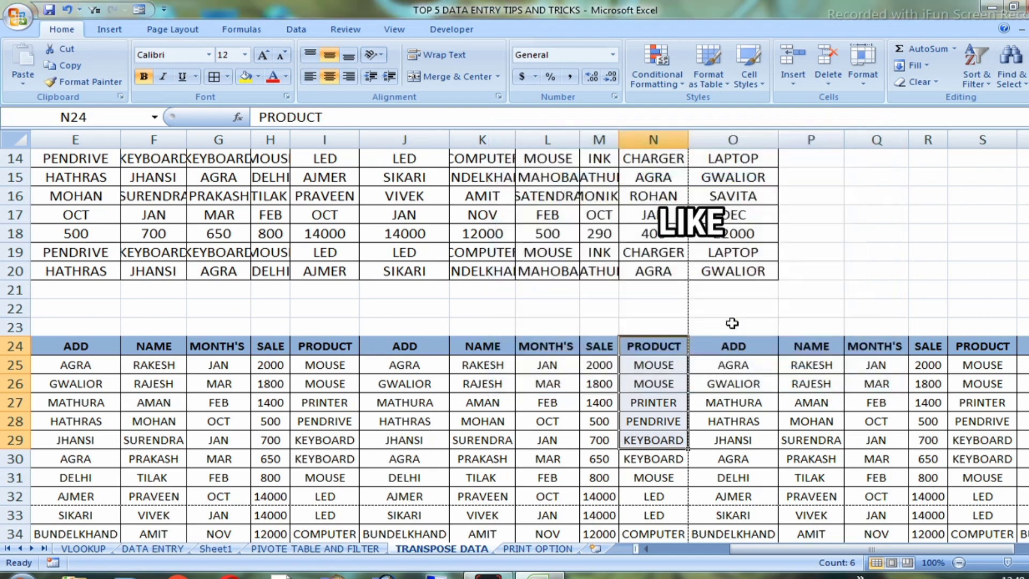
Check the end of the transposed table around row 36 and open the sheet's print preview to inspect its first page
{"action": "scroll", "coordinate": [715, 300], "scroll_direction": "down", "scroll_amount": 4}
{"action": "left_click", "coordinate": [621, 346]}
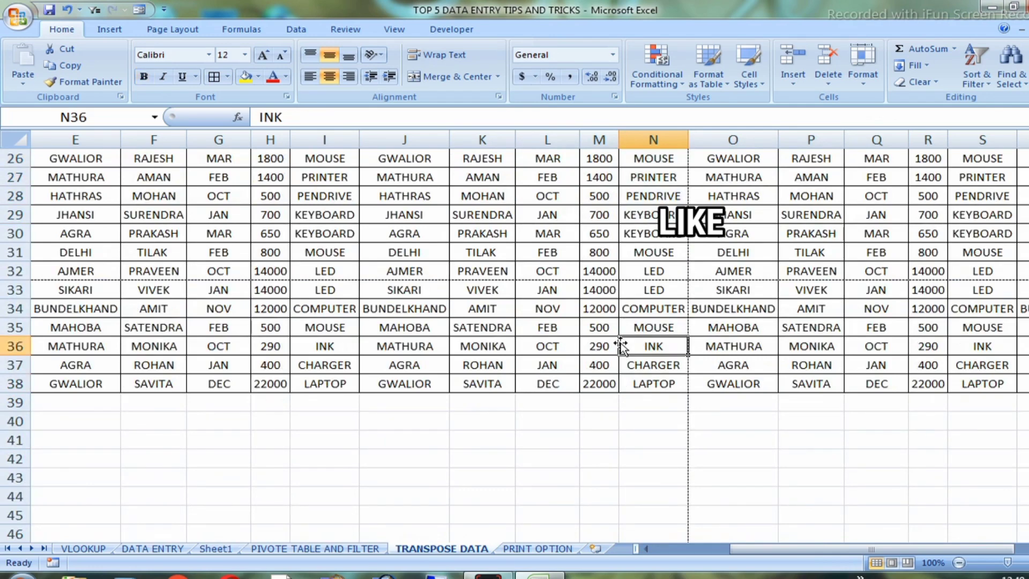
{"action": "key", "text": "ctrl+F2"}
{"action": "left_click", "coordinate": [407, 337]}
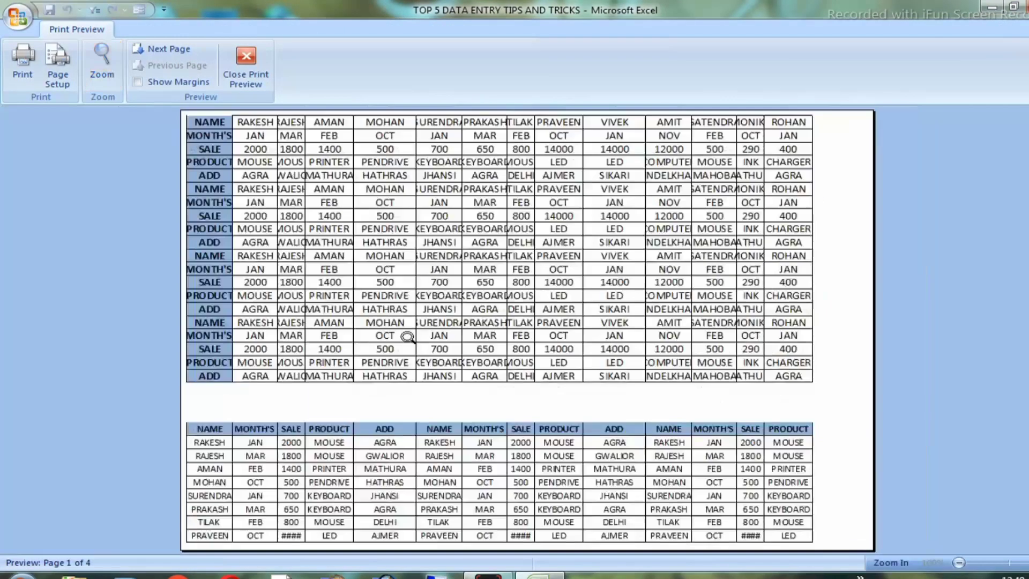